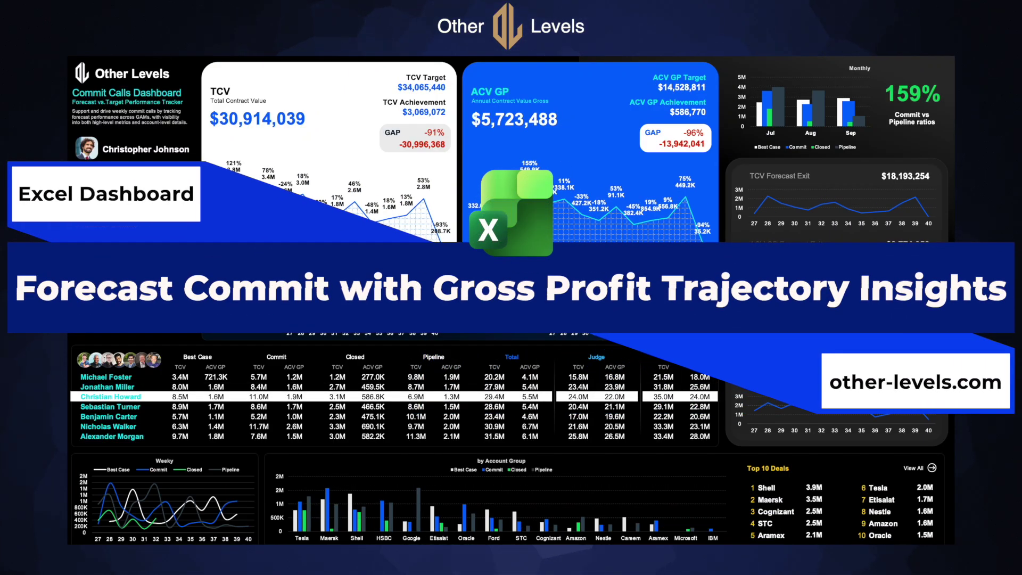
- Filter the dashboard by several senior client directors one at a time, and clear the director filter
click(109, 255)
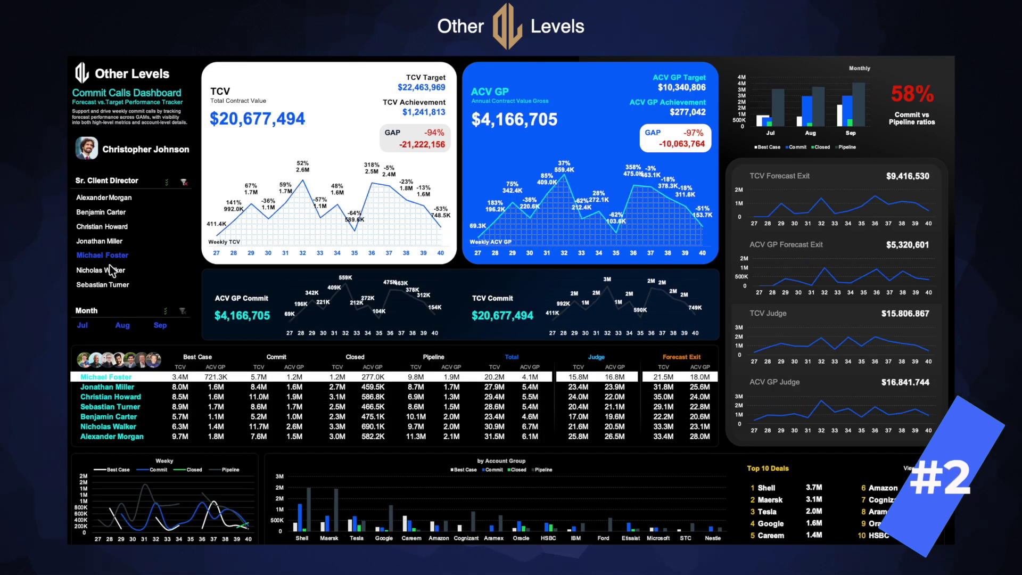
click(110, 270)
click(110, 285)
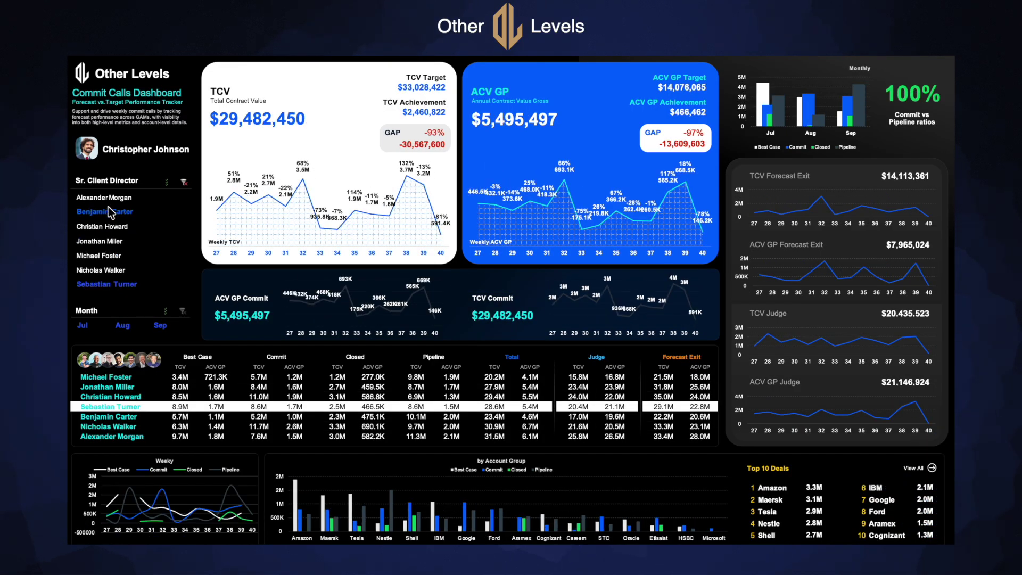
click(106, 197)
click(184, 182)
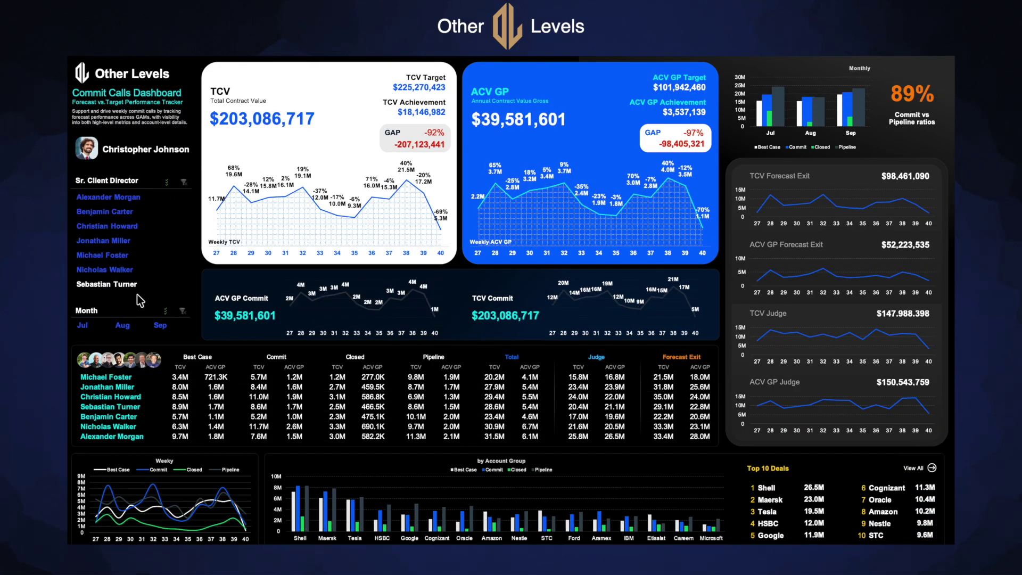
- Filter the dashboard by the months Aug and Jul, and clear the month filter
click(122, 326)
click(88, 327)
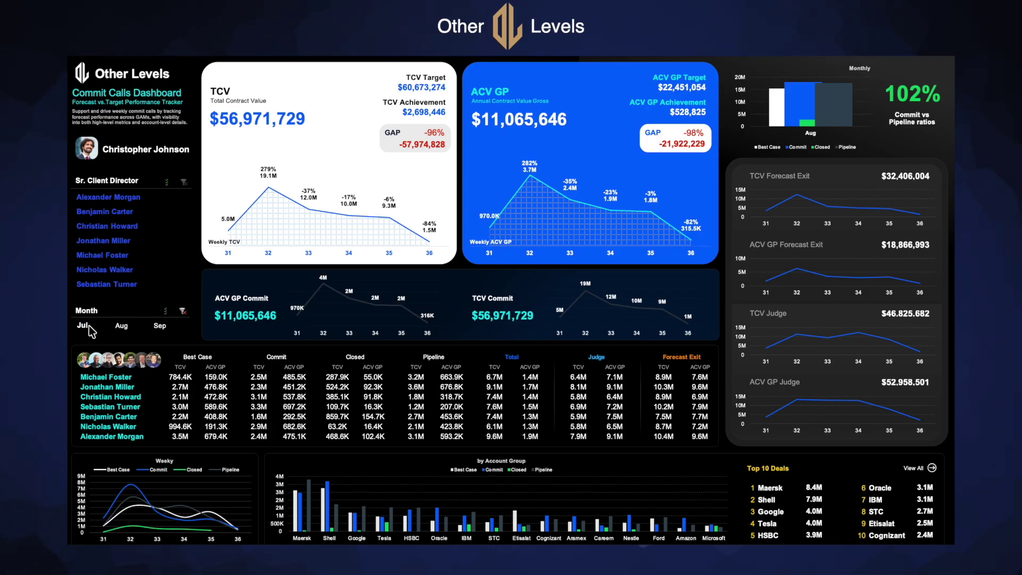
click(182, 311)
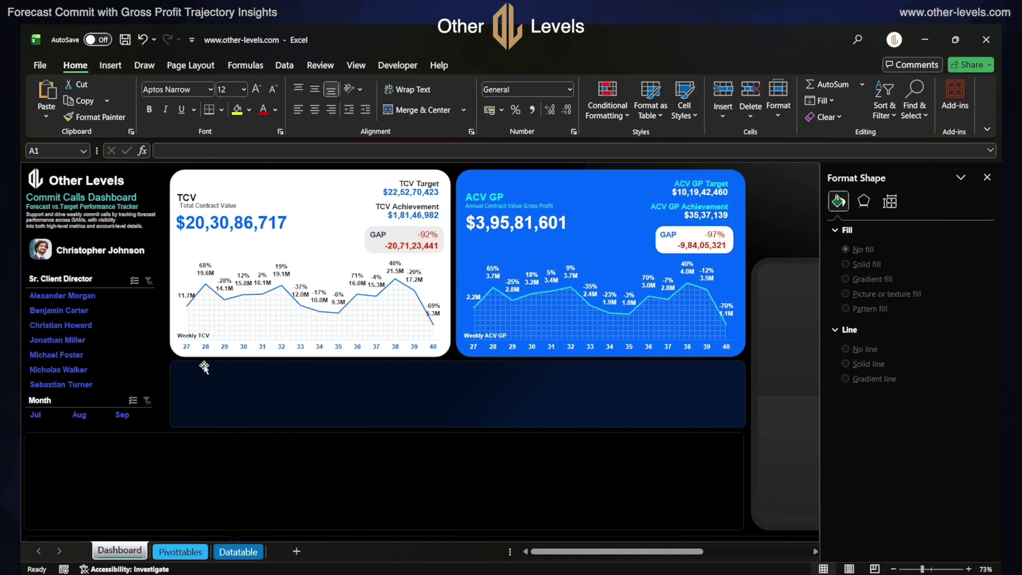
- Examine the gradient stops of the dark blue rounded rectangle below the cards, checking their color, position and transparency
click(179, 371)
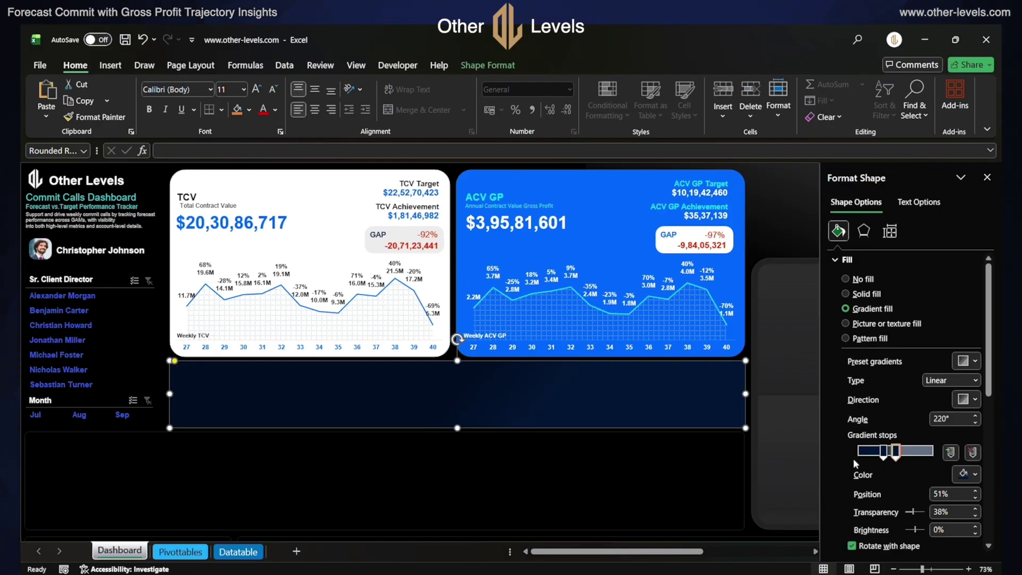
click(884, 452)
click(964, 474)
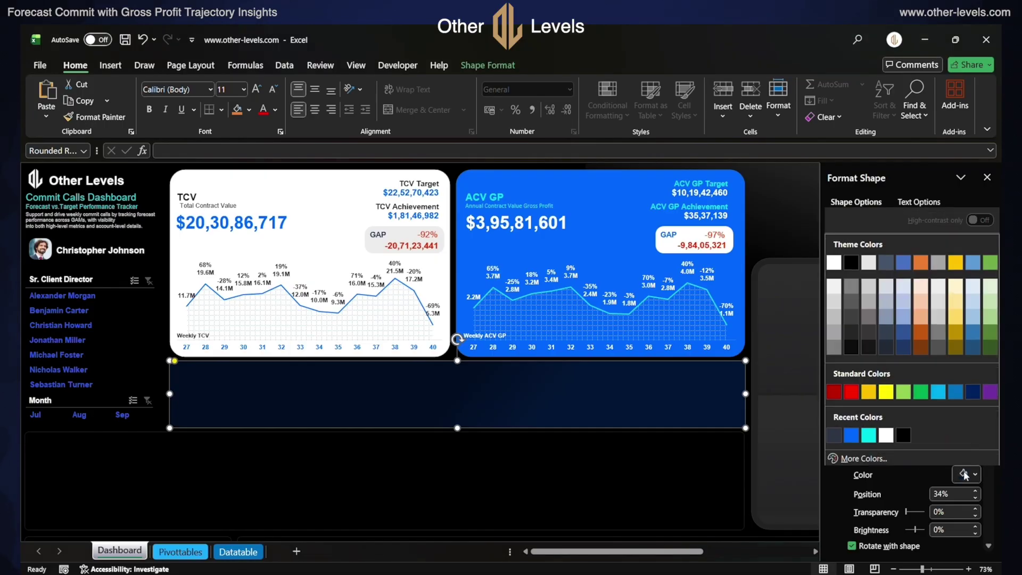
click(963, 474)
click(956, 494)
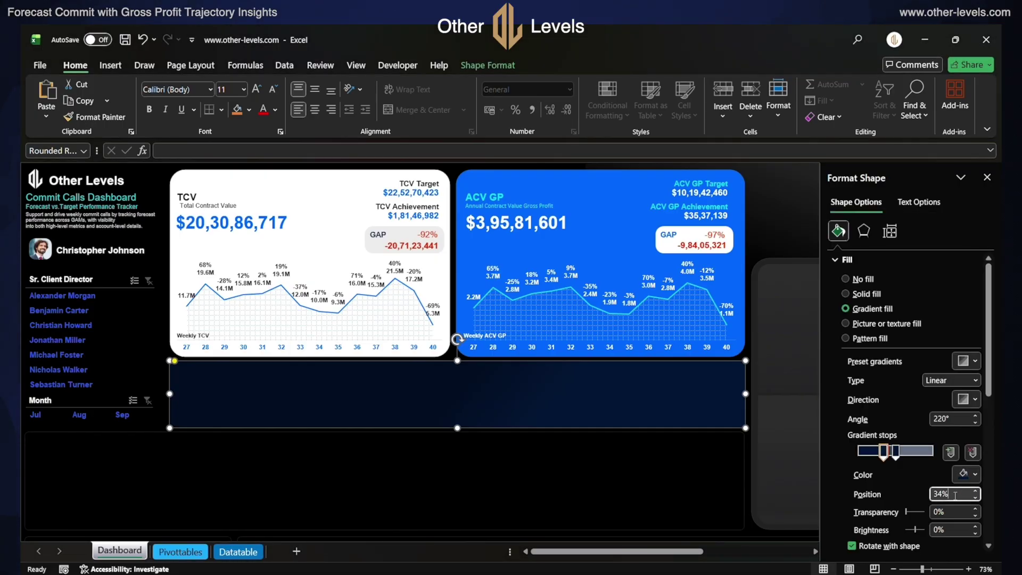
click(895, 452)
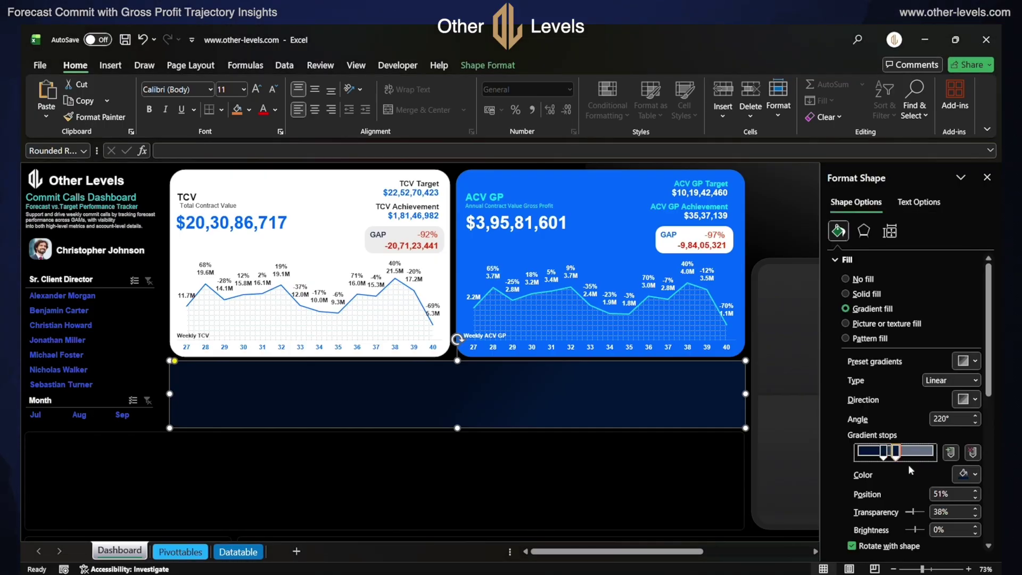
click(960, 494)
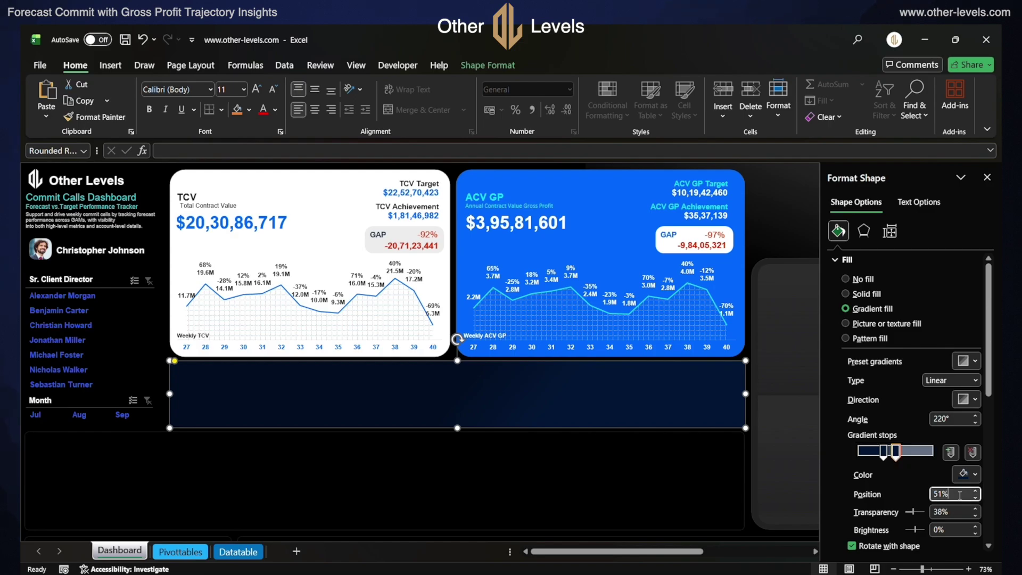
click(960, 512)
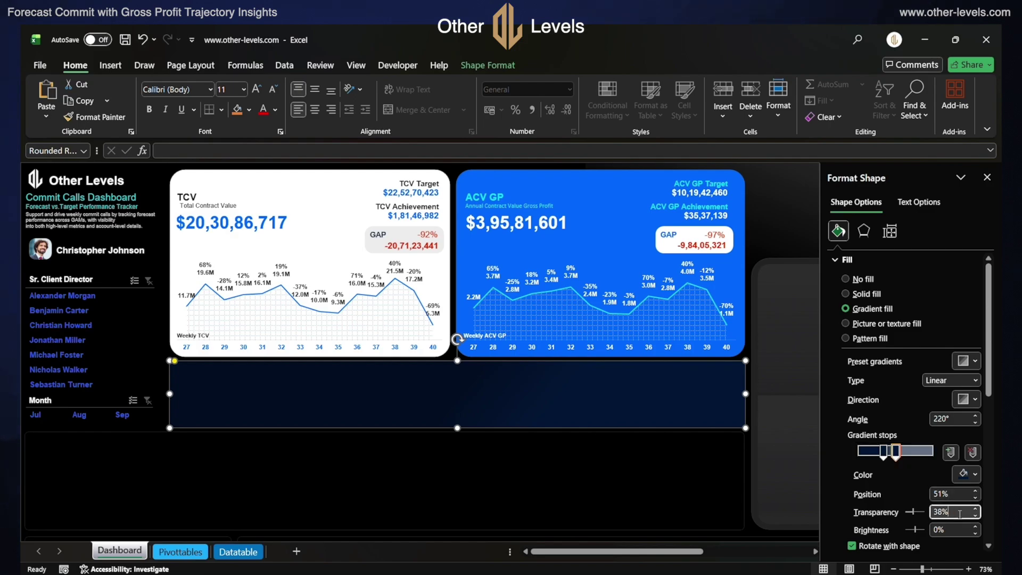
- Examine the outline color and transparency of the dark blue rounded rectangle
scroll(959, 513, down, 7)
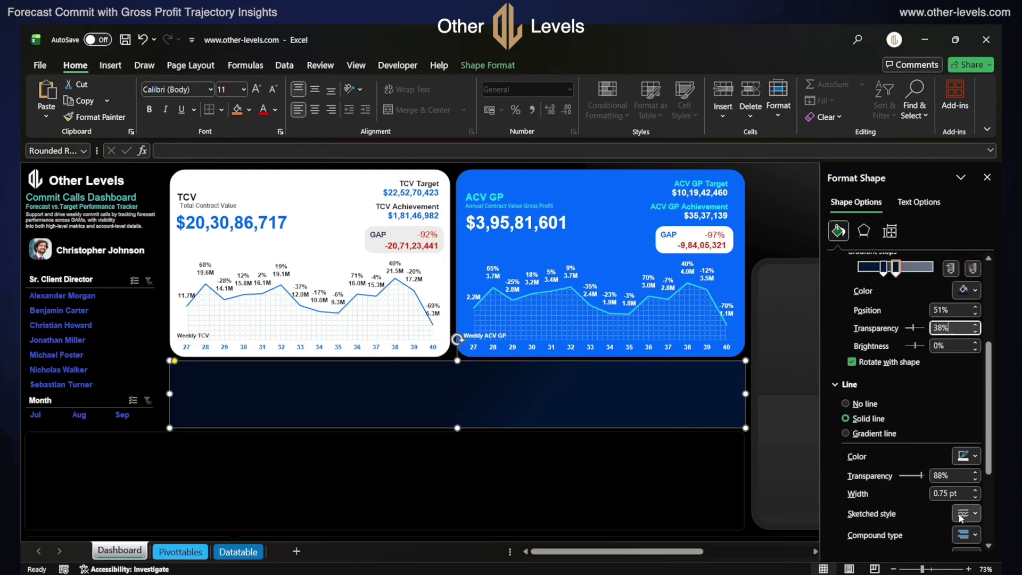
click(966, 365)
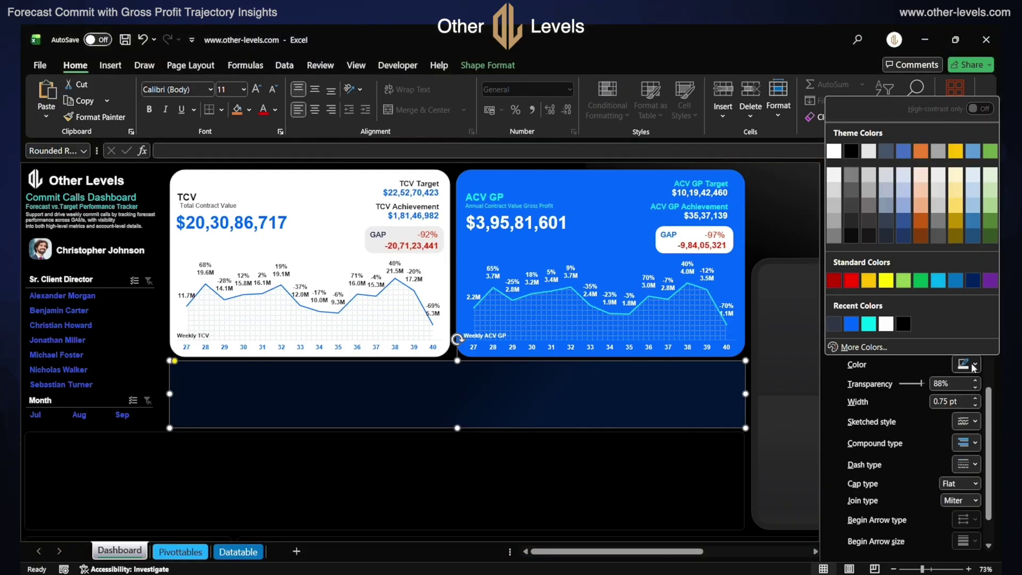
click(966, 364)
click(954, 383)
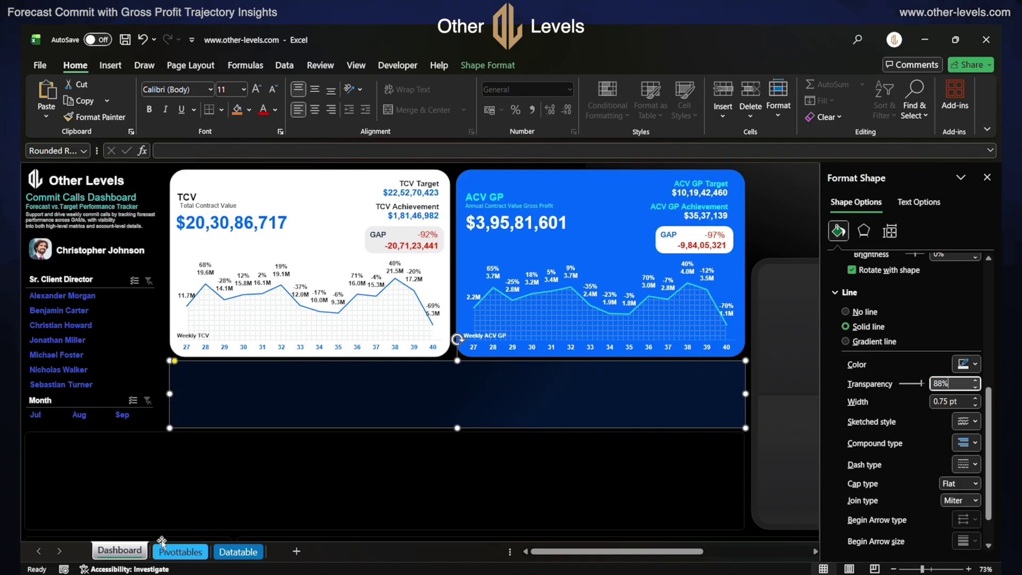
- Insert a line chart with markers from the TCV Commit pivot table and move it to the Dashboard sheet
click(169, 555)
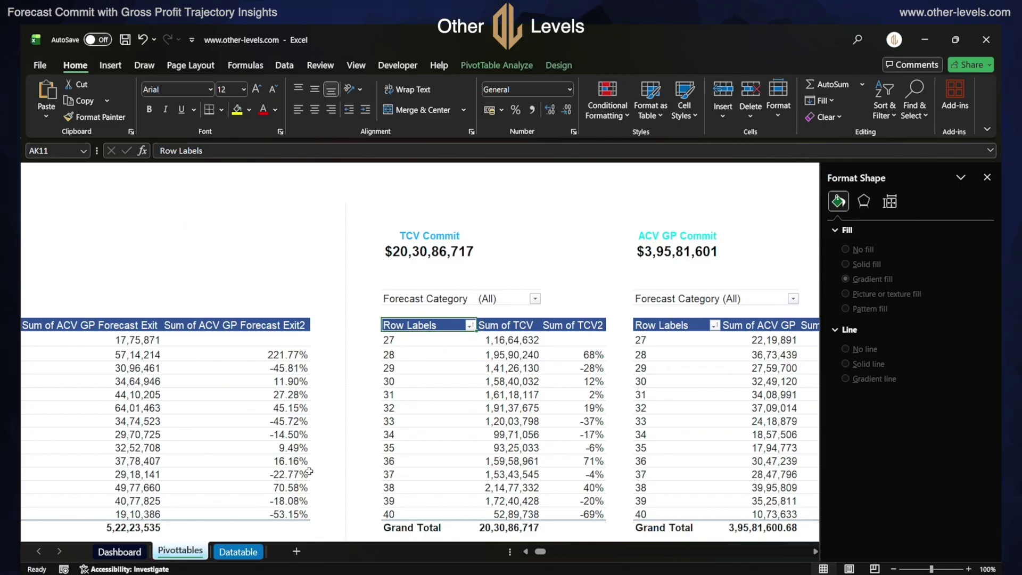
click(111, 66)
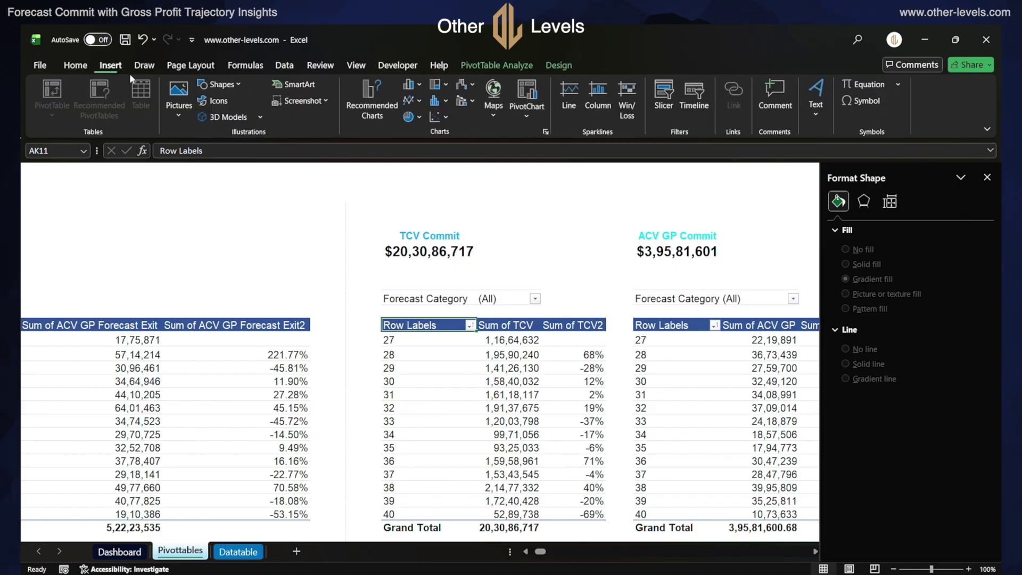
click(414, 101)
click(532, 147)
key(ctrl+z)
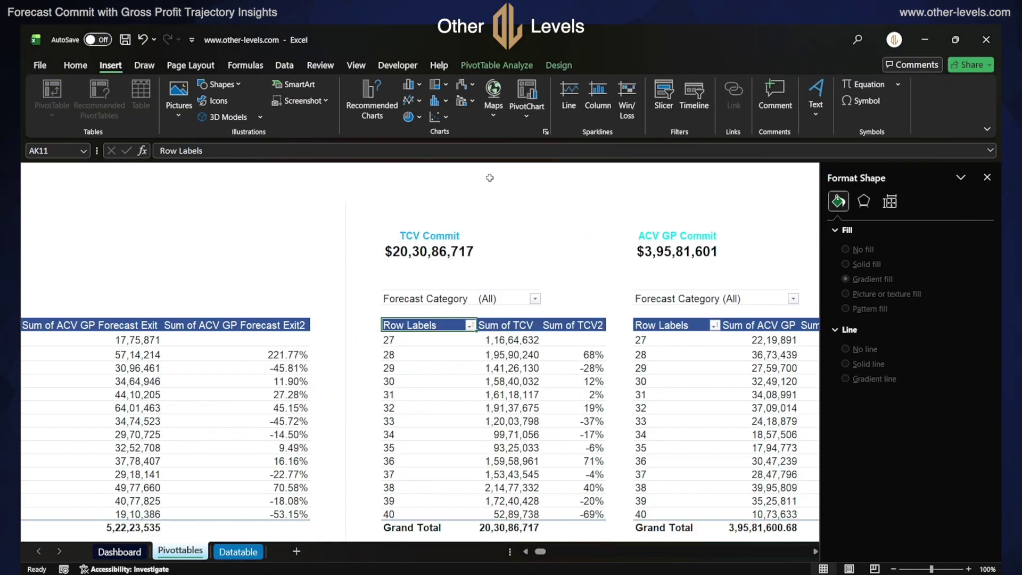
click(119, 553)
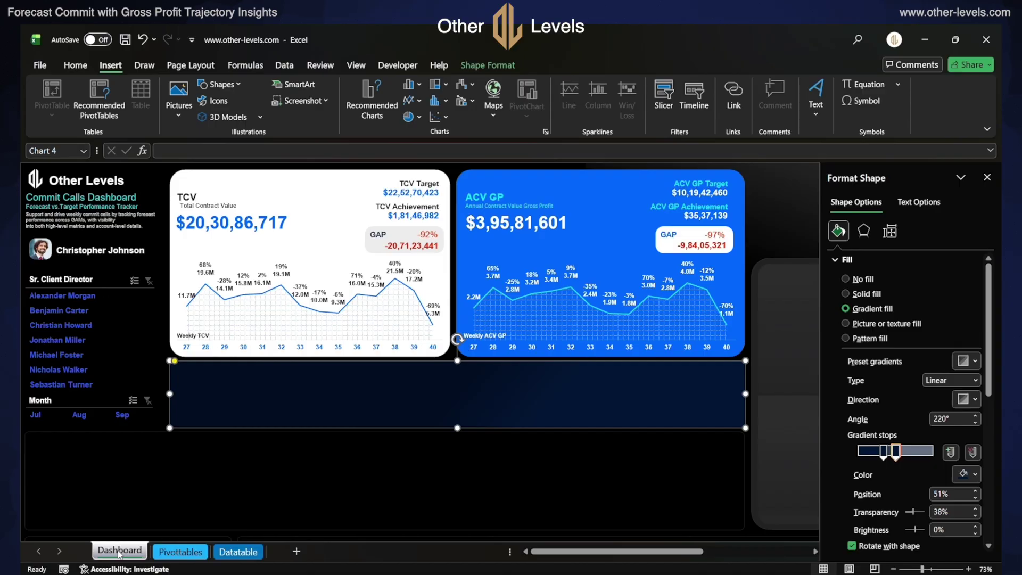
key(ctrl+v)
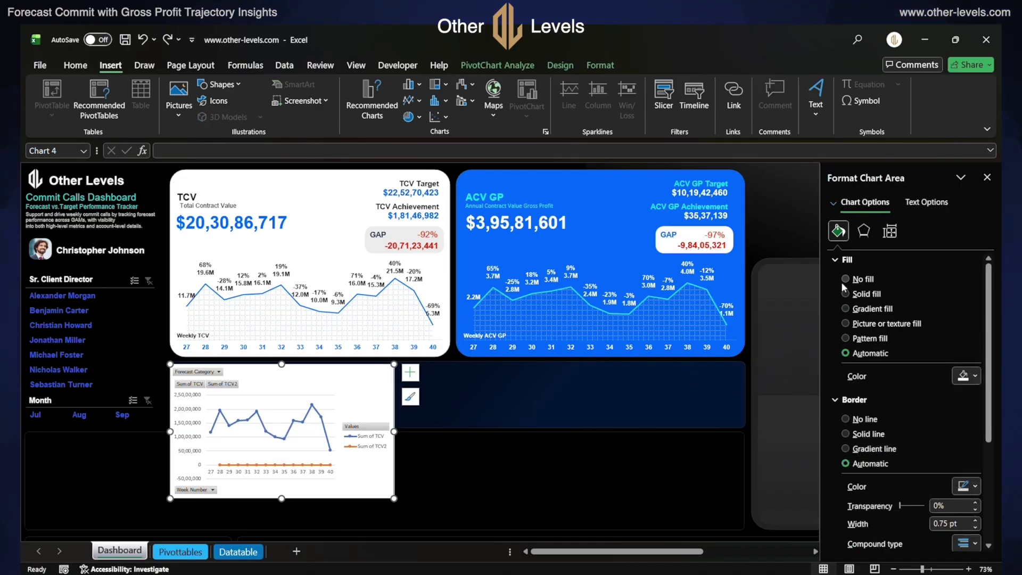
- Set the new chart's area to no fill and no border line, and delete its vertical axis and legend
click(845, 279)
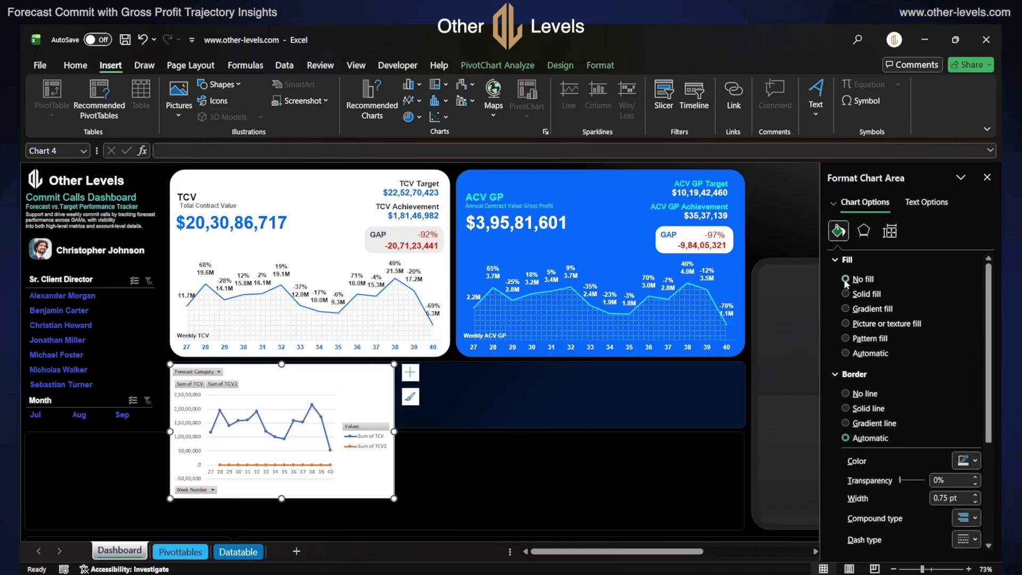
click(845, 394)
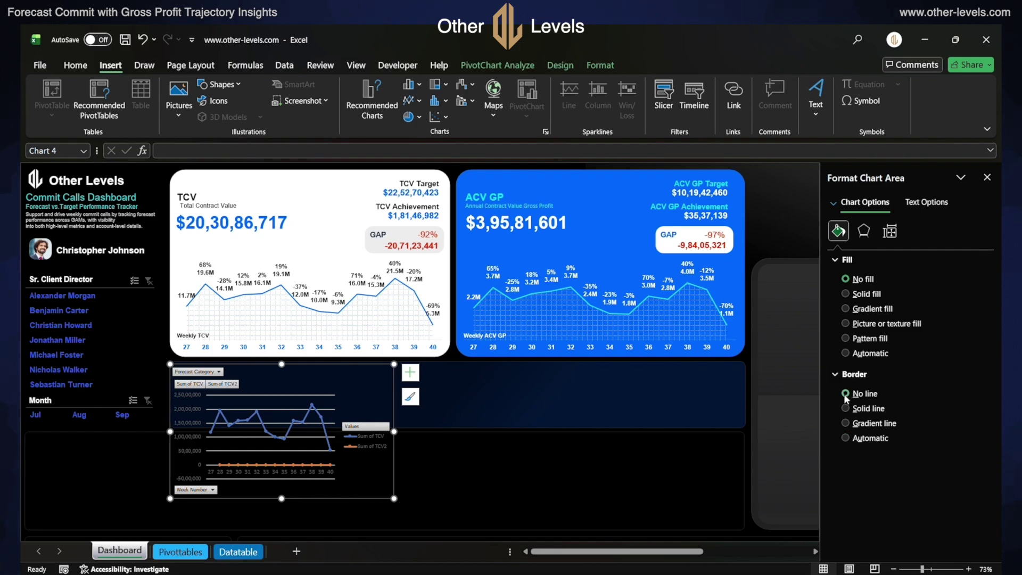
click(192, 407)
key(Delete)
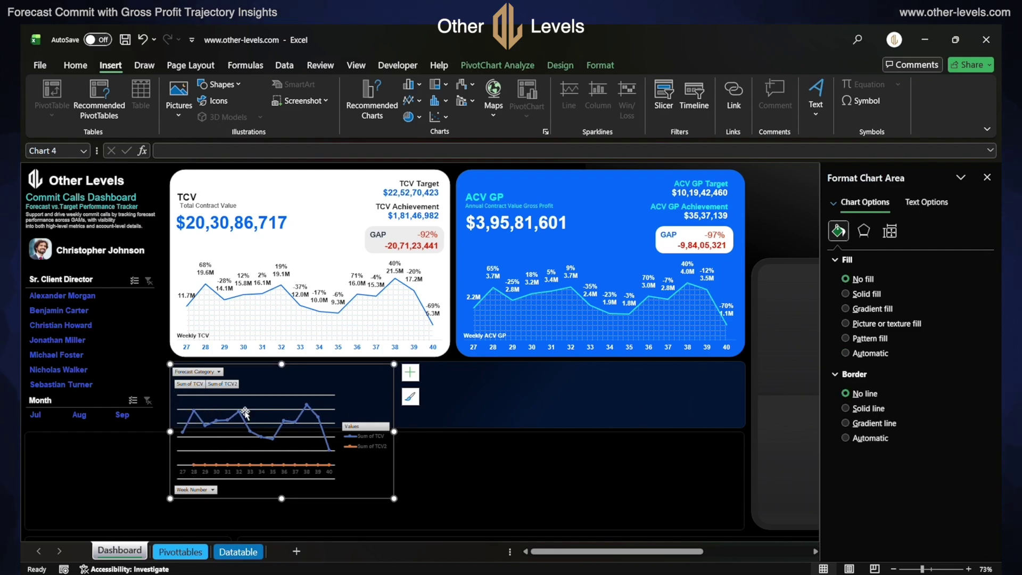
click(385, 441)
key(Delete)
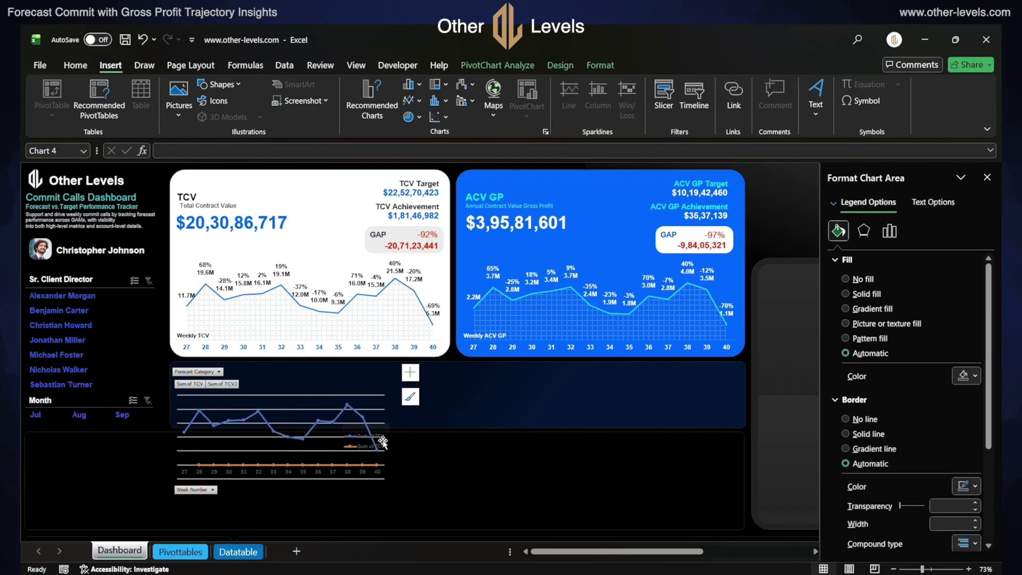
- Hide all field buttons on the new TCV pivot chart
click(233, 390)
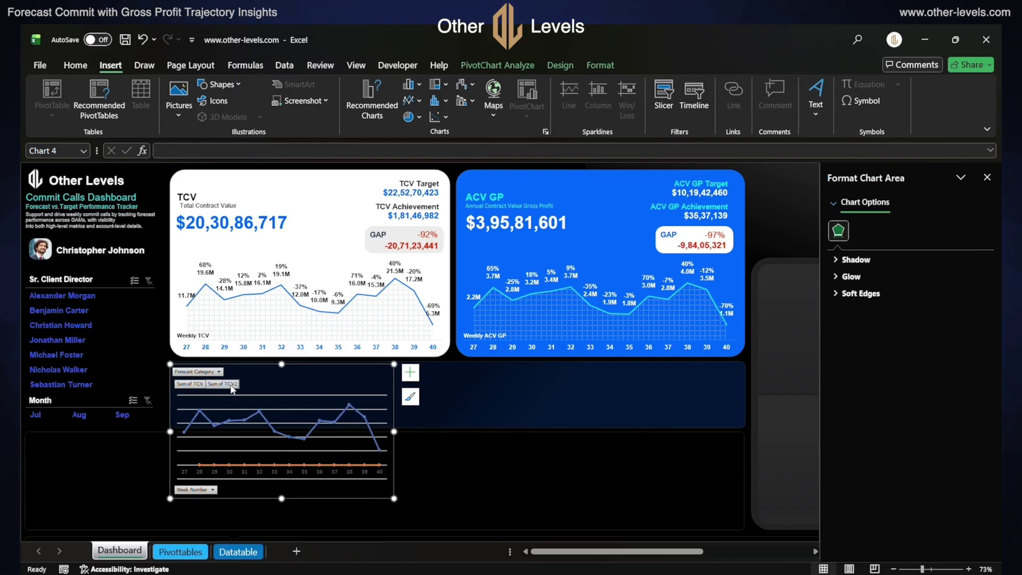
click(512, 68)
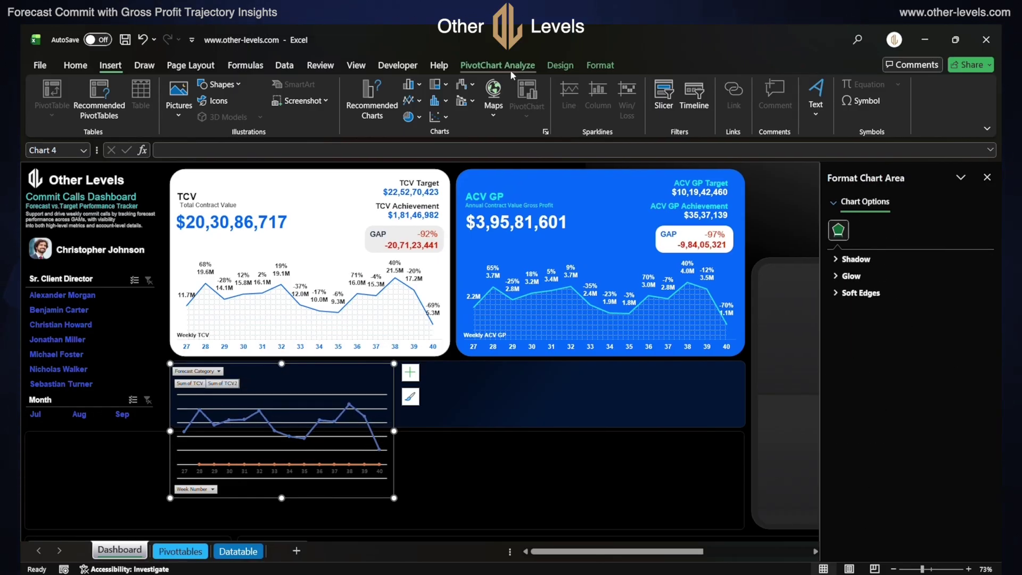
click(744, 111)
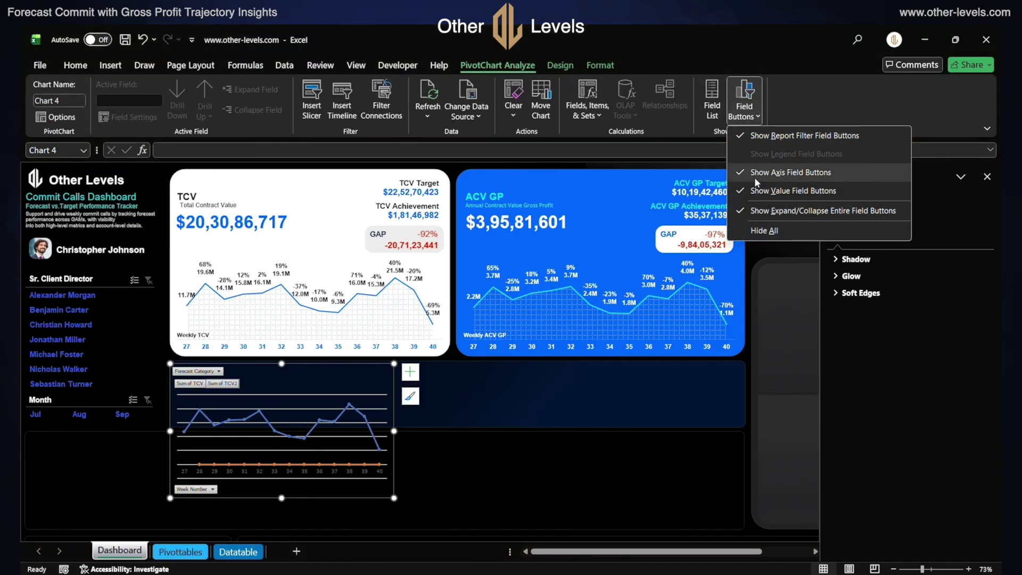
click(760, 237)
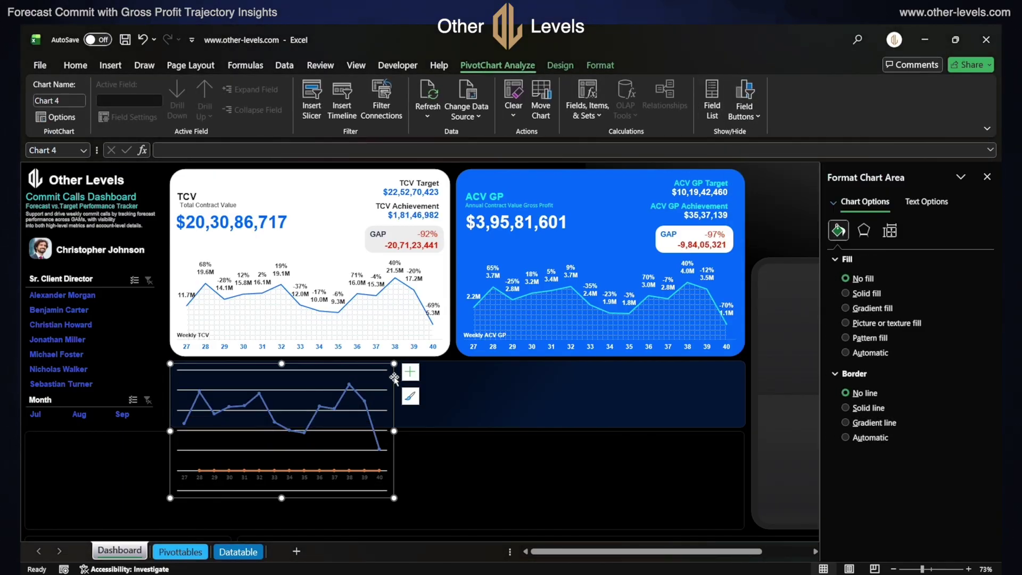
- Format the chart's major gridlines as a solid white line with 96% transparency
click(321, 390)
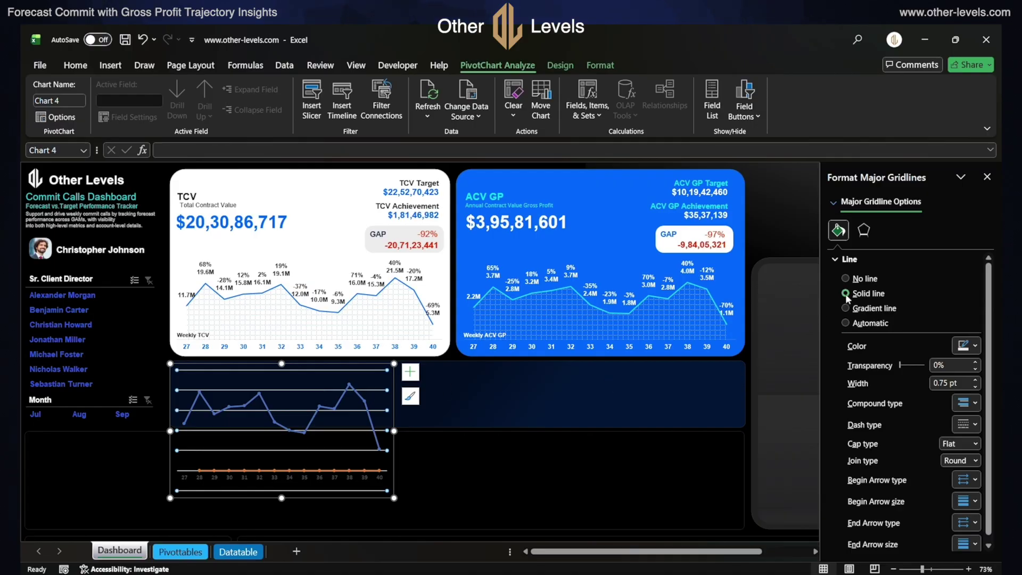
click(971, 351)
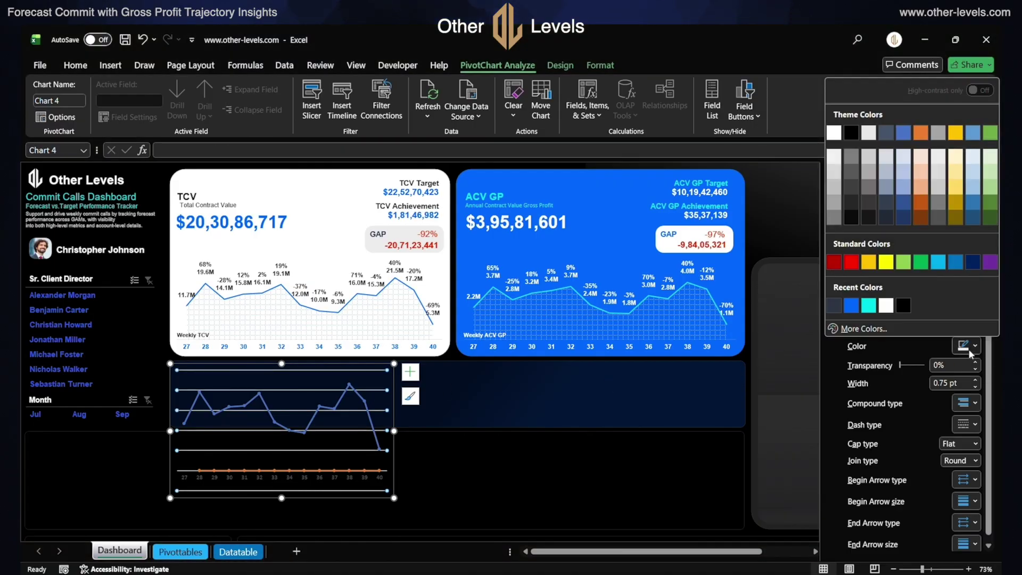
click(834, 133)
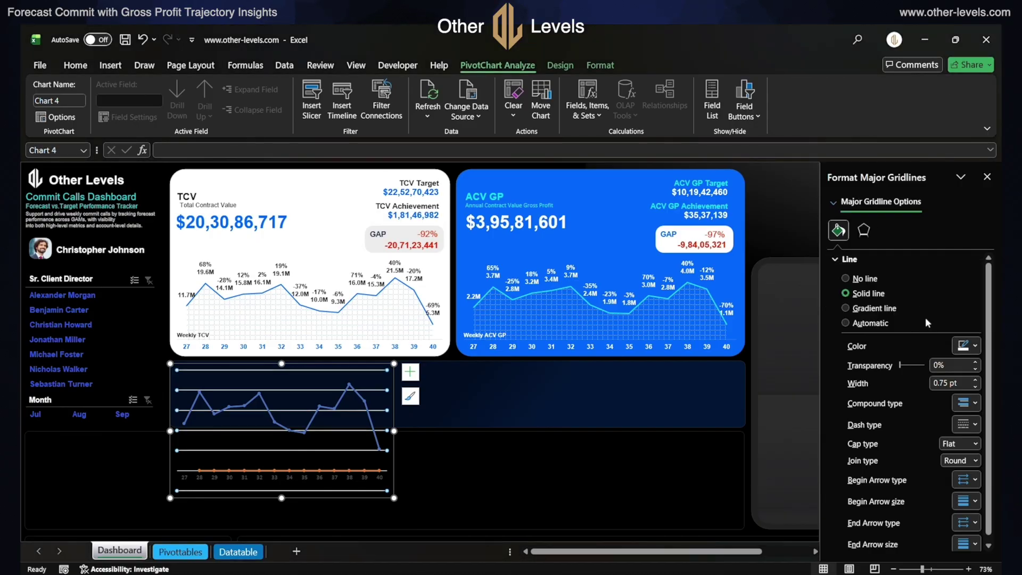
click(950, 366)
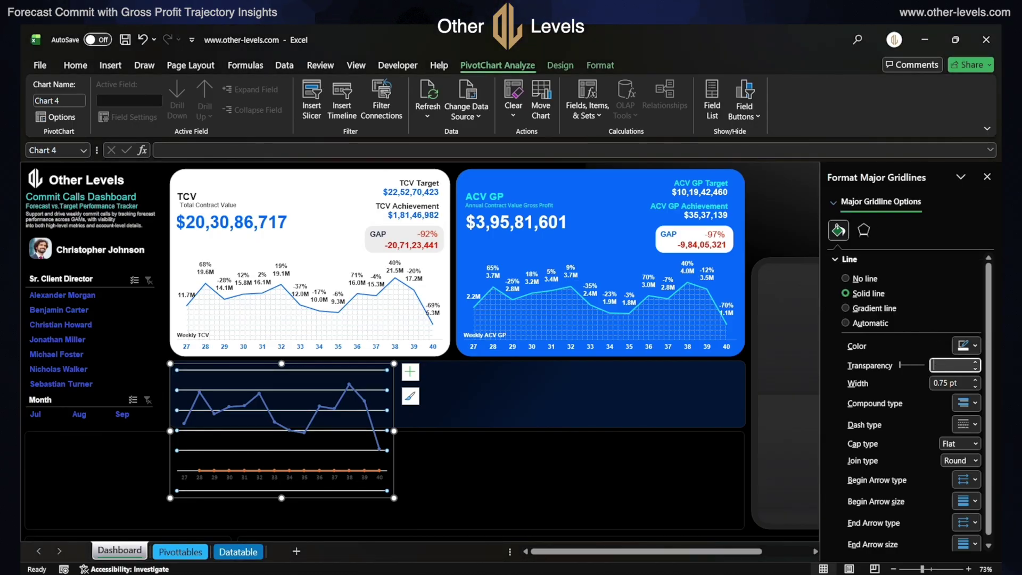
text(96)
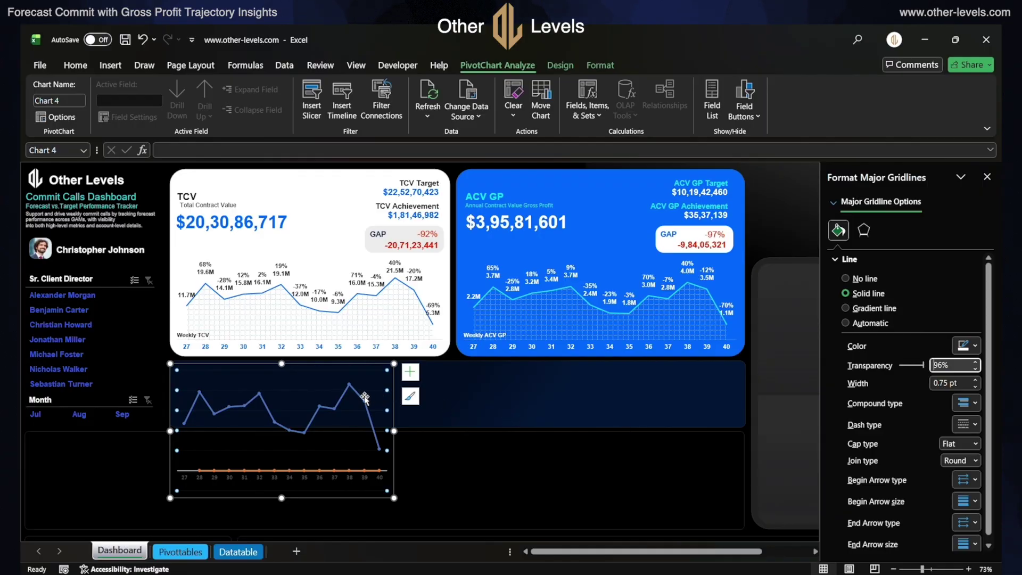
- Format the Sum of TCV series as a solid line in the recent dark blue-gray color with a 2 pt width
click(363, 399)
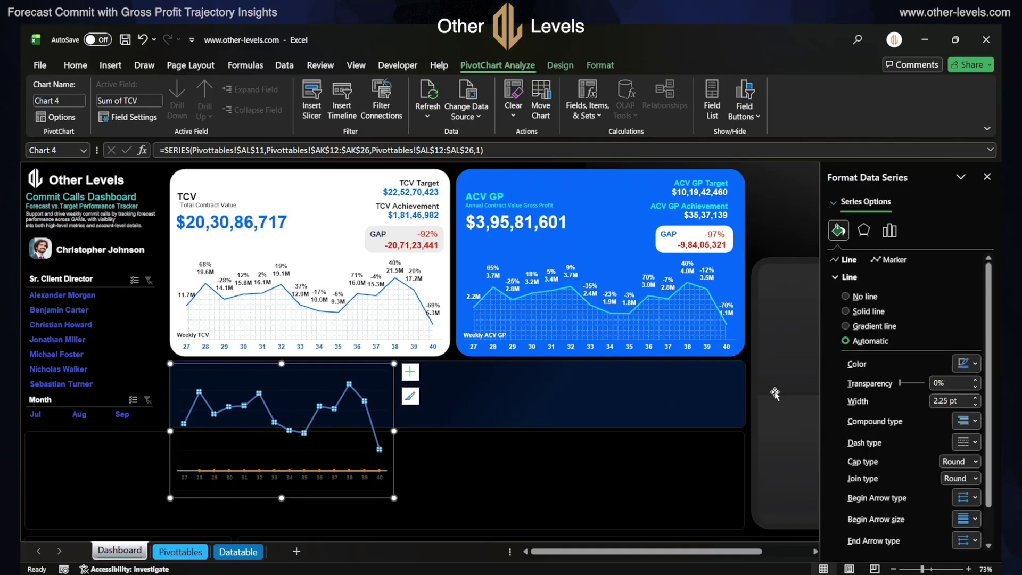
click(846, 311)
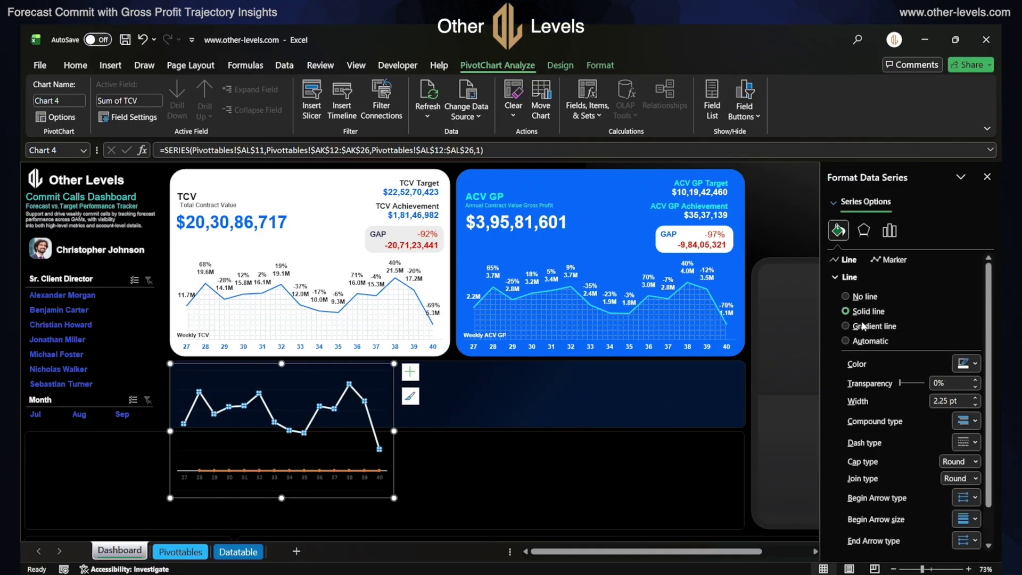
click(976, 367)
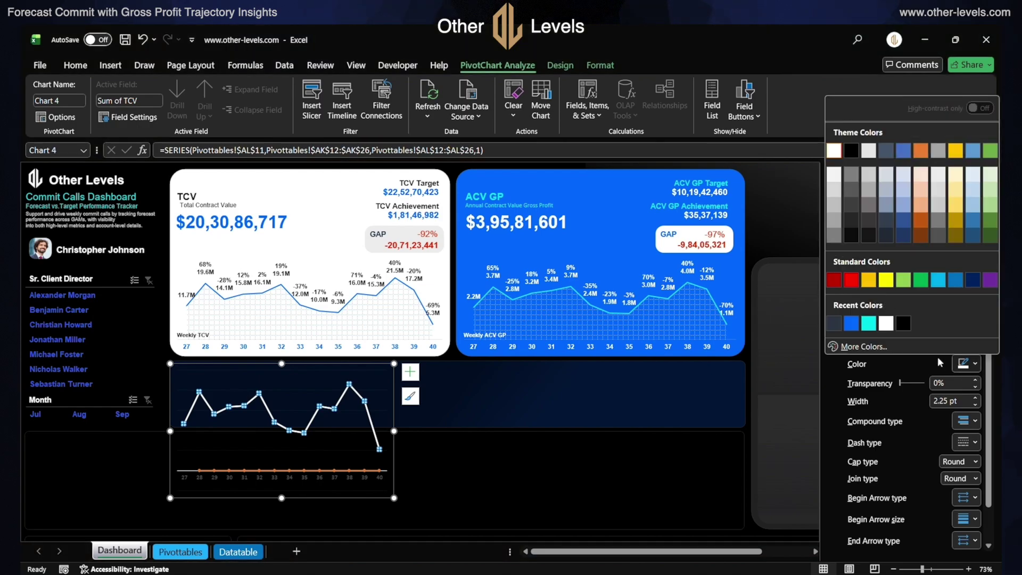
click(843, 328)
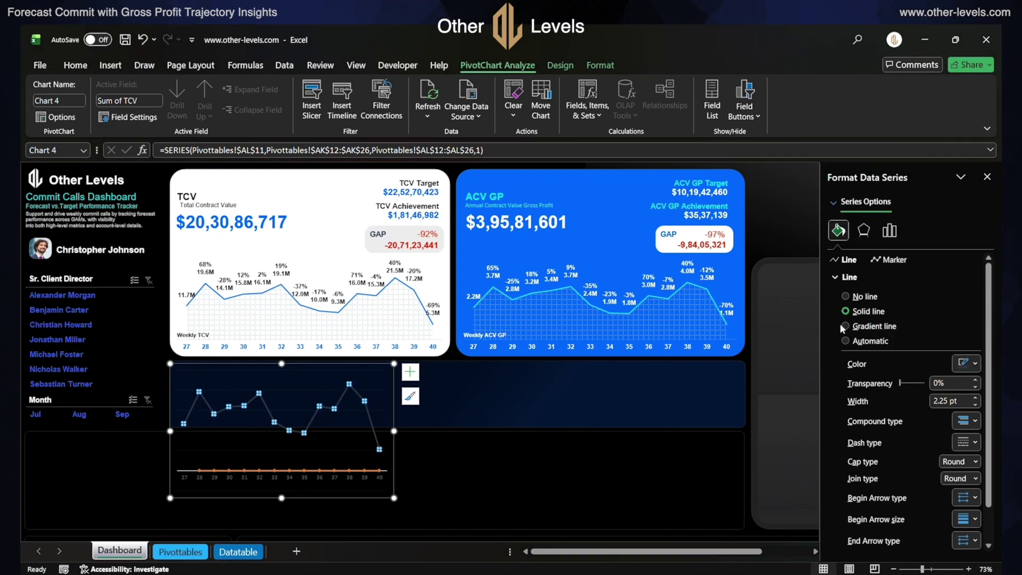
click(976, 405)
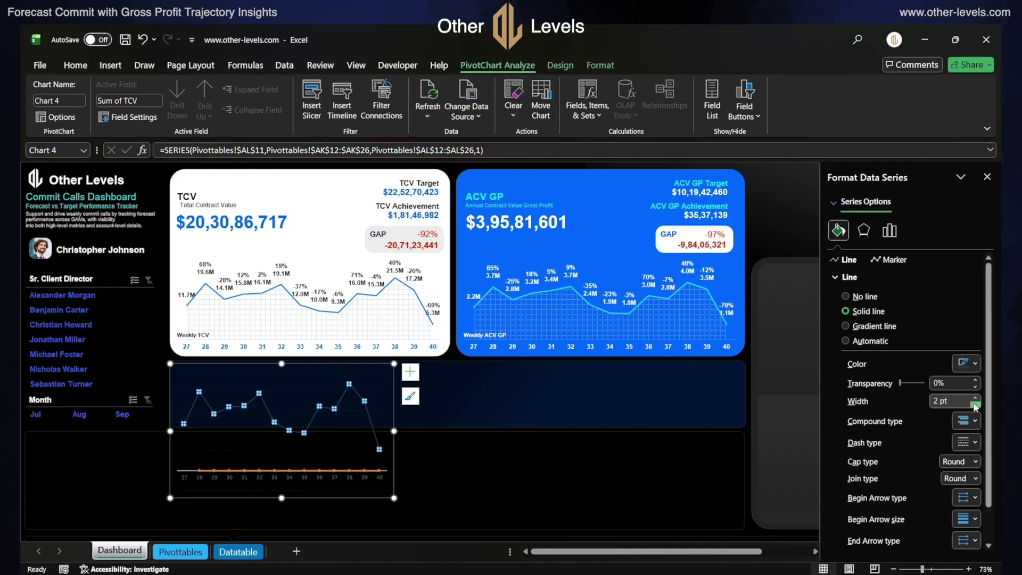
- Set the Sum of TCV series markers to None
click(892, 261)
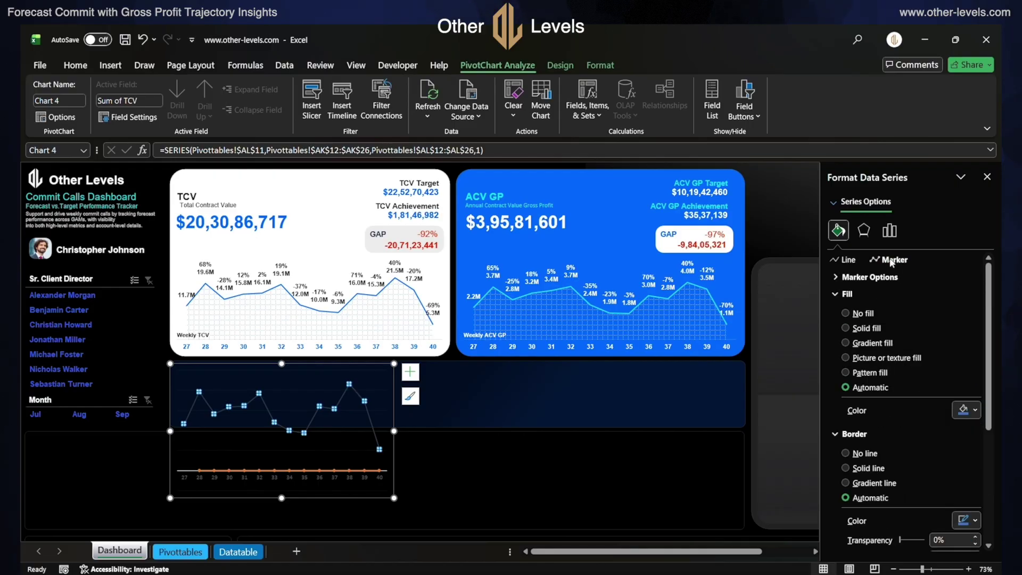
click(836, 277)
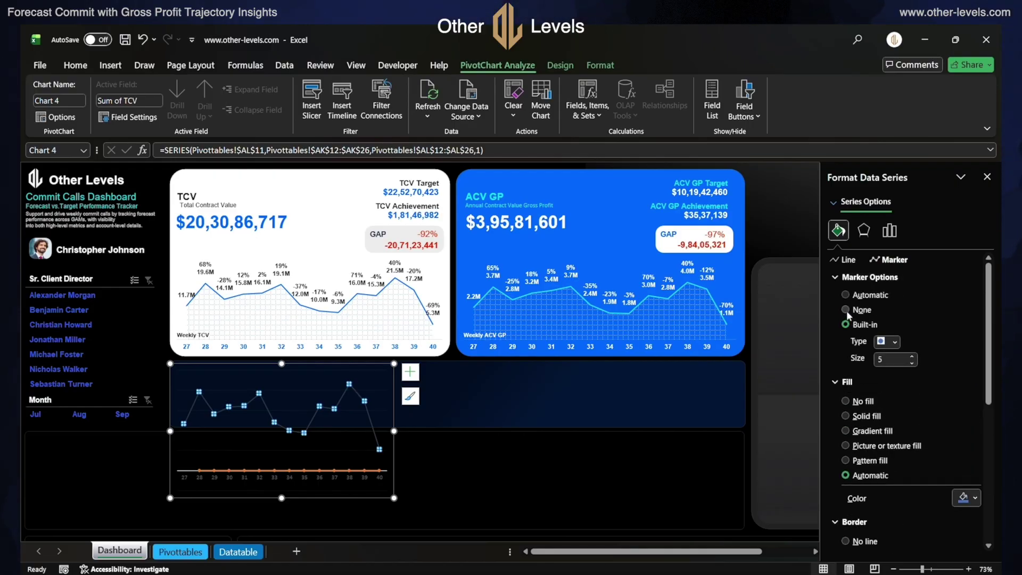
click(847, 311)
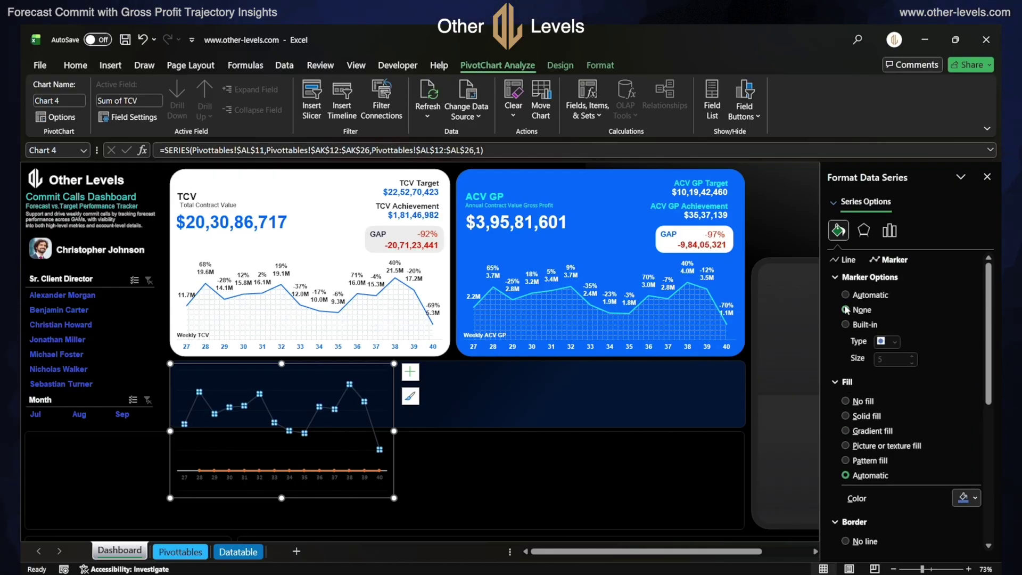
click(834, 277)
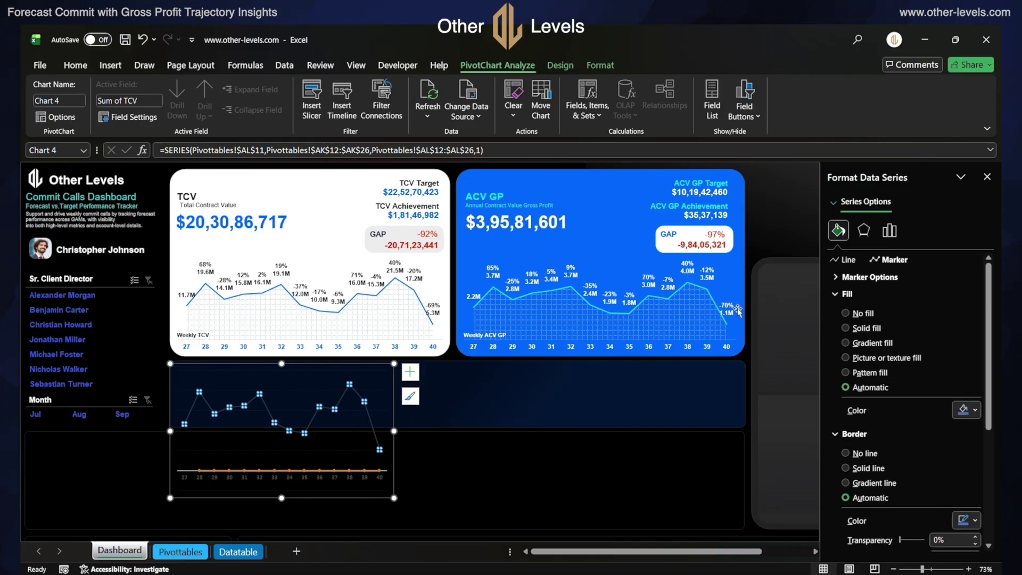
- Hide the flat orange Sum of TCV2 series by setting its markers to None and its line to No line
click(299, 470)
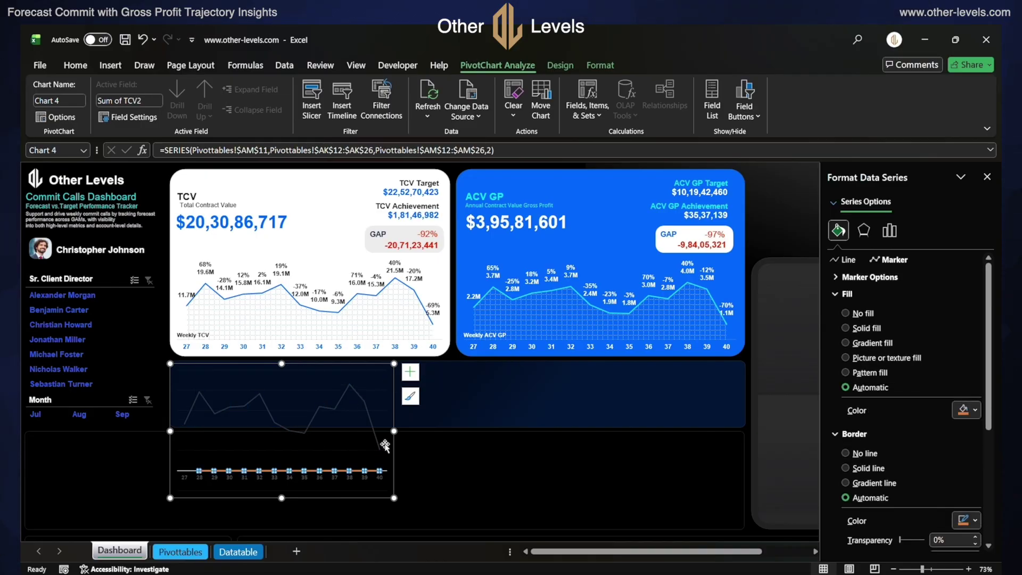
click(835, 278)
click(846, 309)
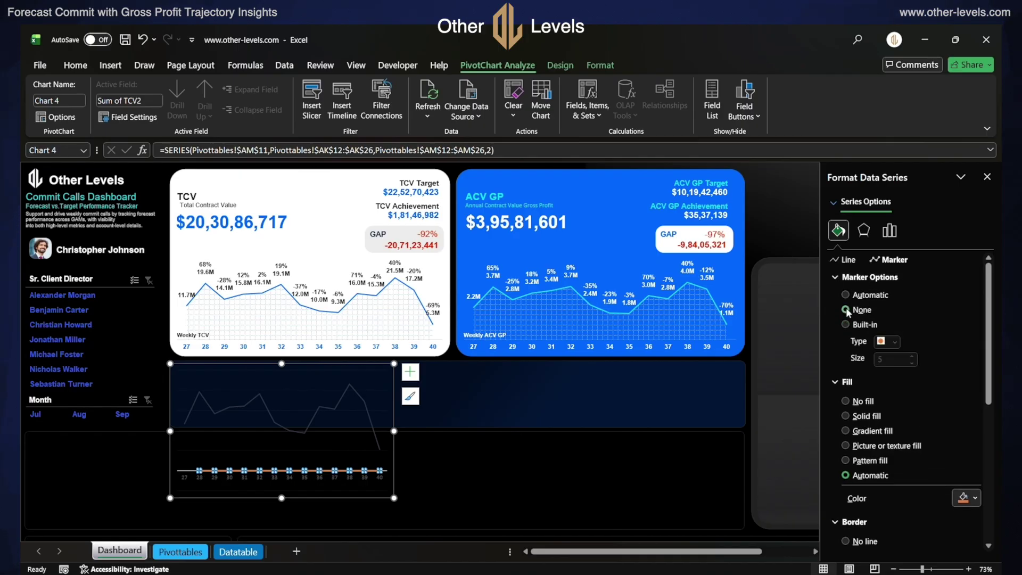
click(845, 259)
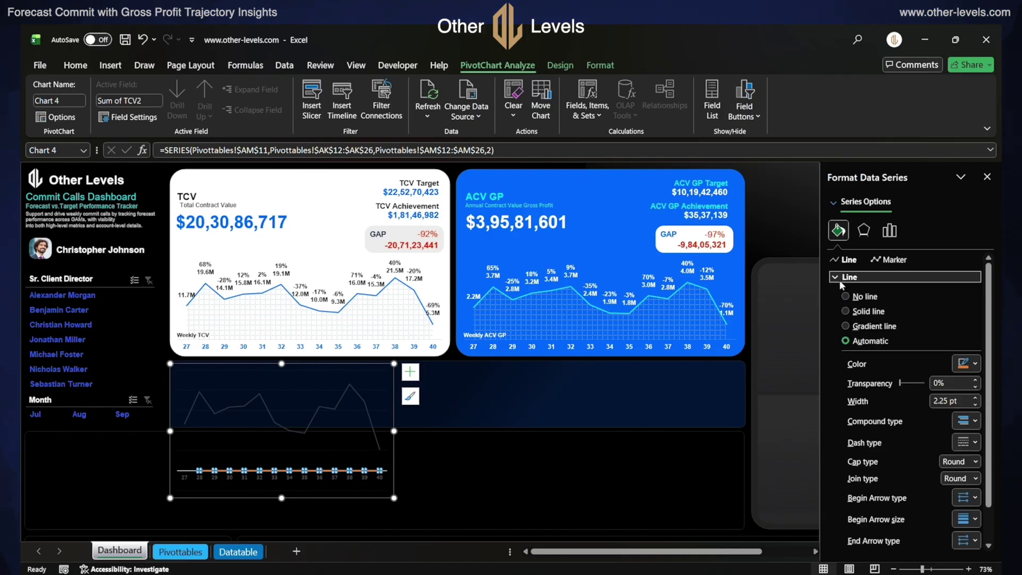
click(846, 297)
- Set the TCV chart's horizontal axis labels to Arial, size 9, with white font color
click(290, 476)
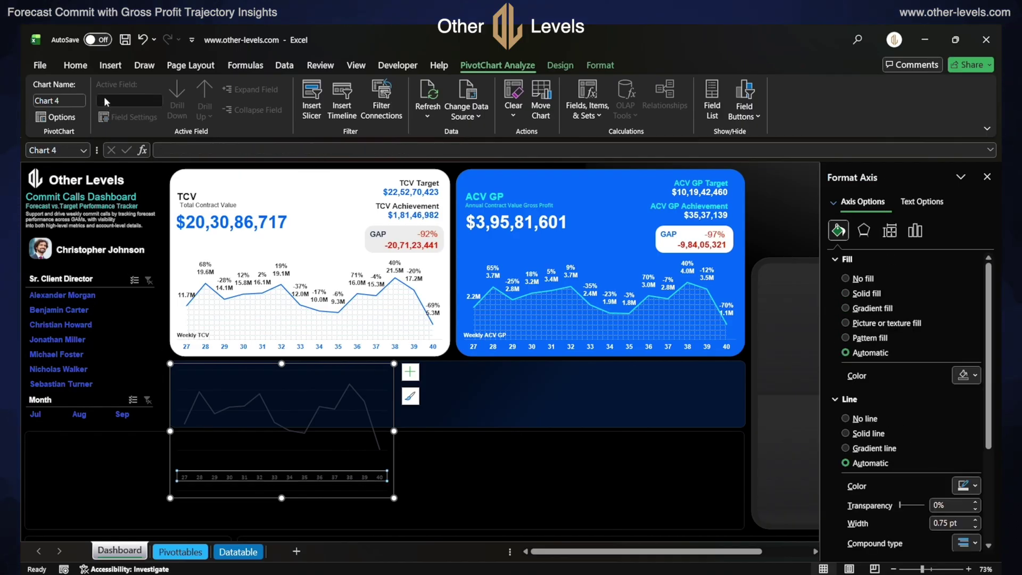
click(75, 65)
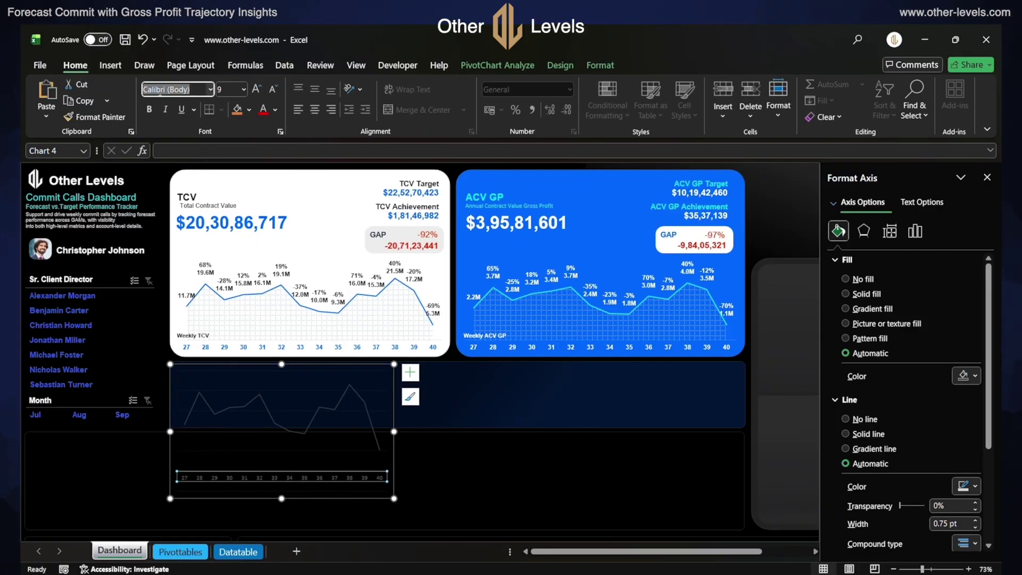
text(Arial)
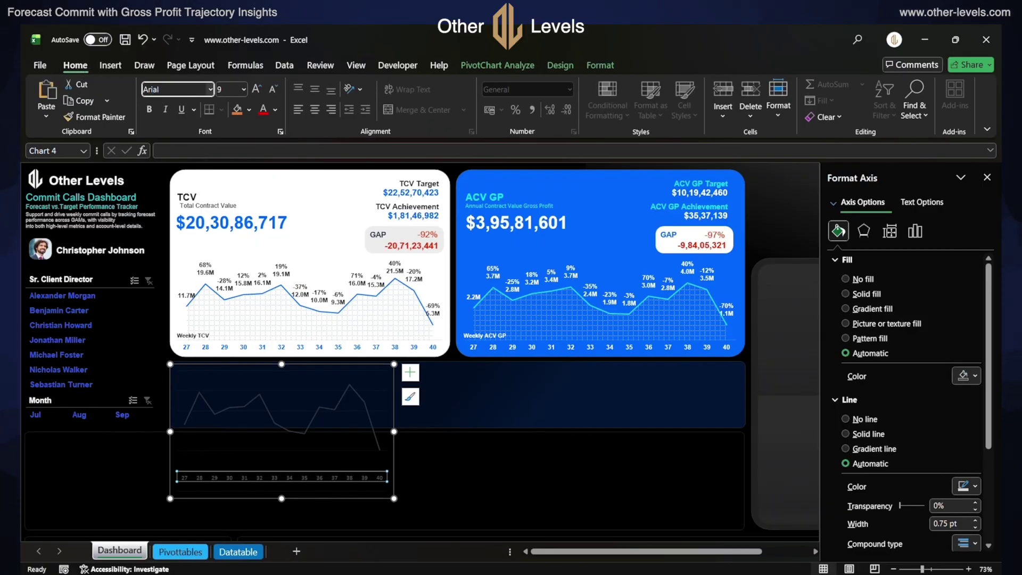
key(Return)
click(227, 88)
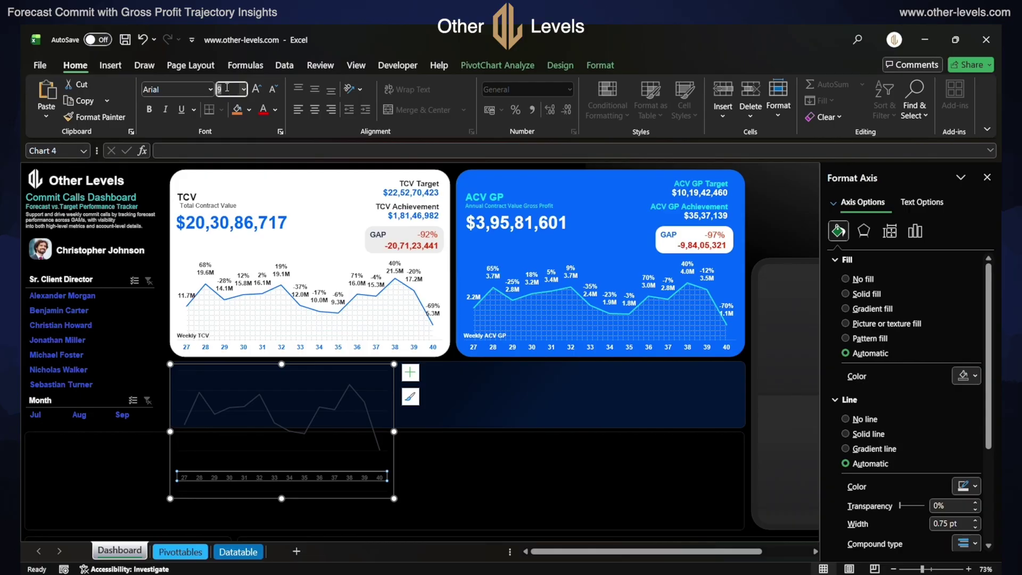
key(Return)
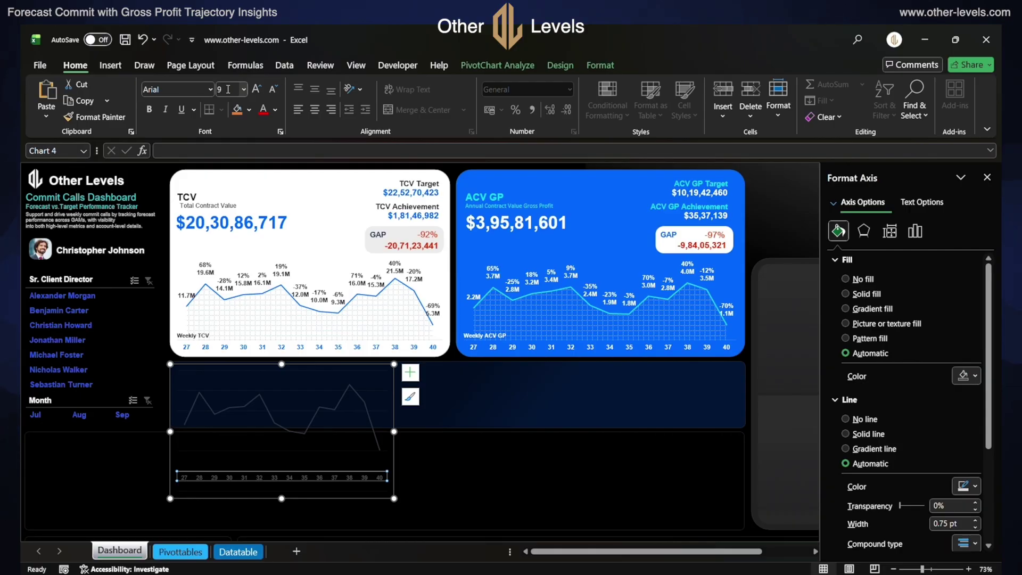
click(275, 110)
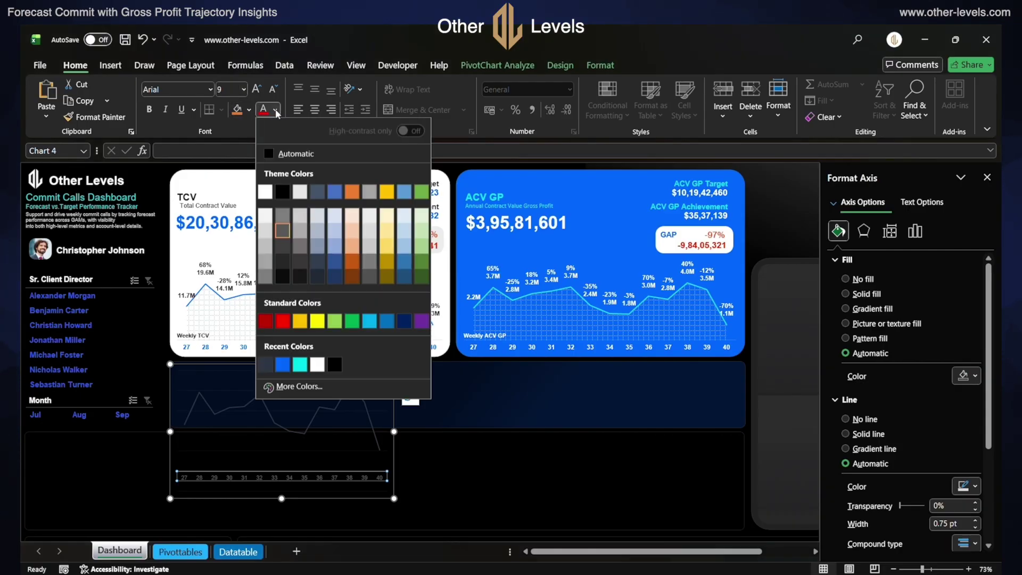
click(261, 196)
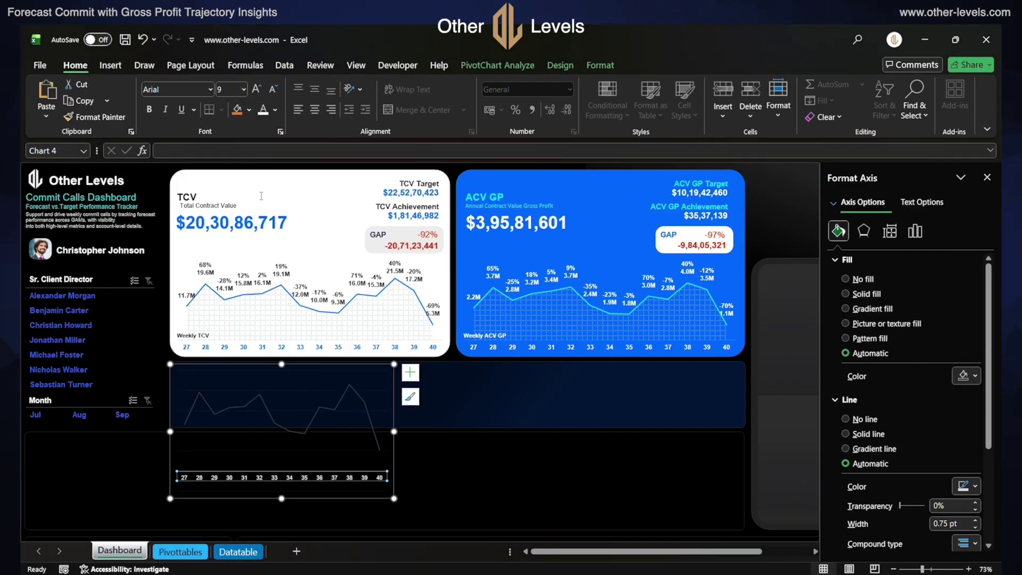
- Add data labels above the points of the Sum of TCV series
click(321, 406)
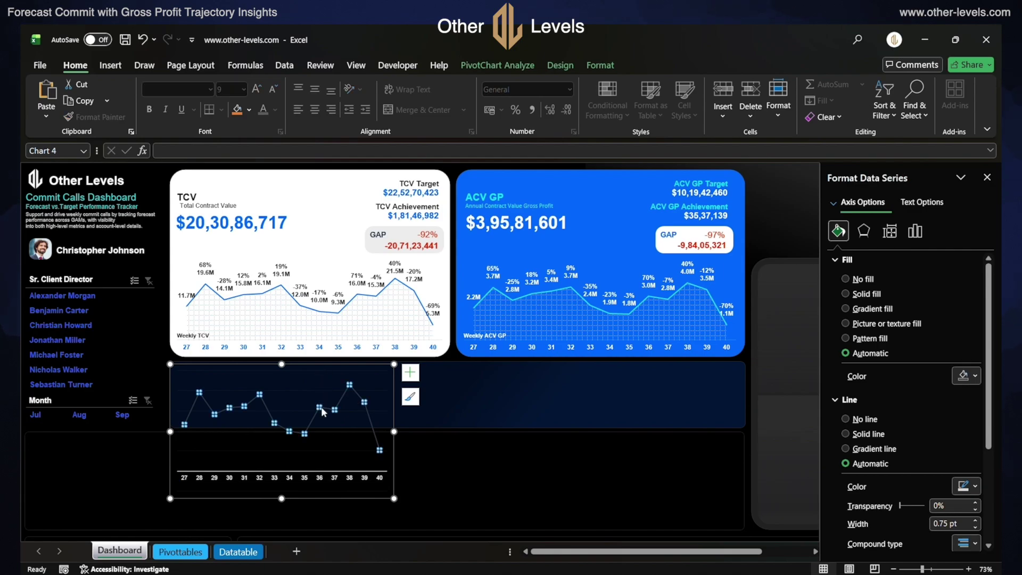
click(410, 373)
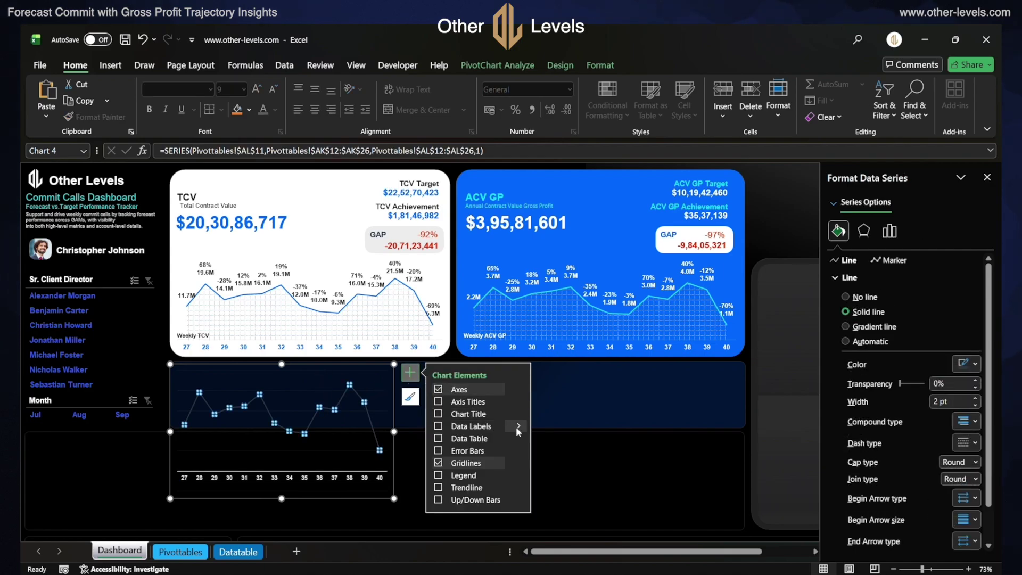
mouse_move(516, 427)
click(559, 481)
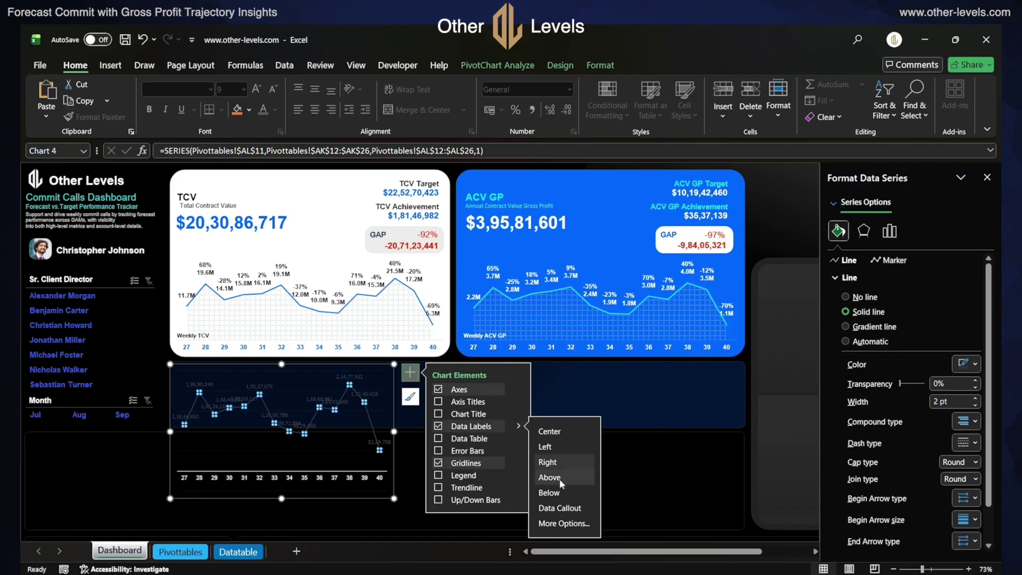
click(418, 374)
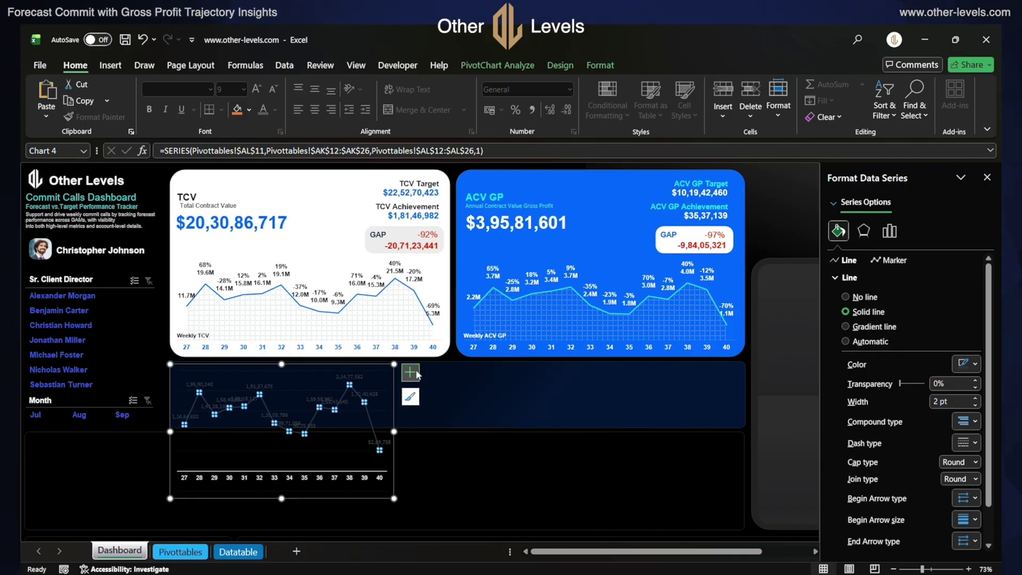
- Format the Sum of TCV data labels as bold white Arial, size 9
click(354, 377)
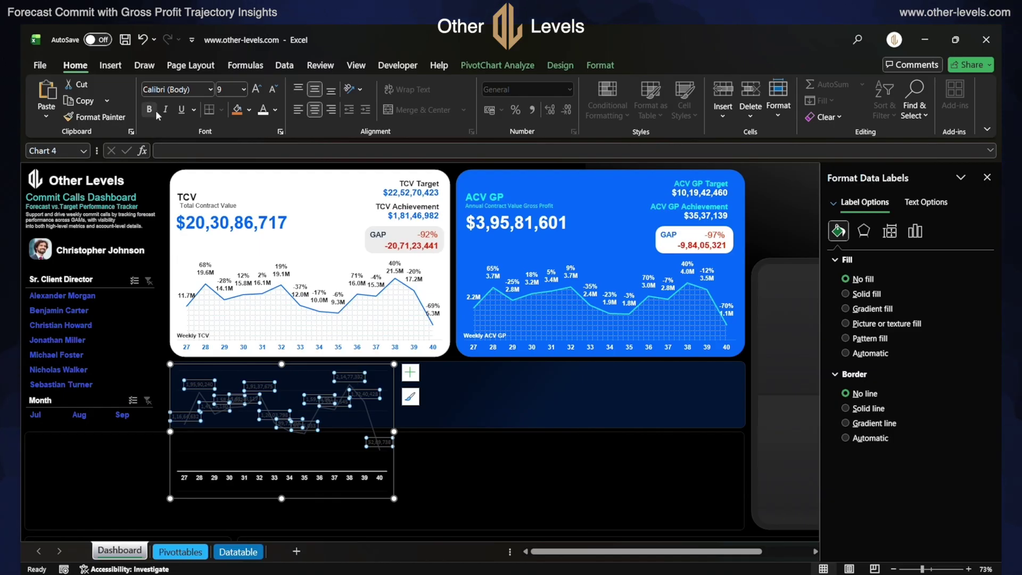
click(160, 90)
text(Arial)
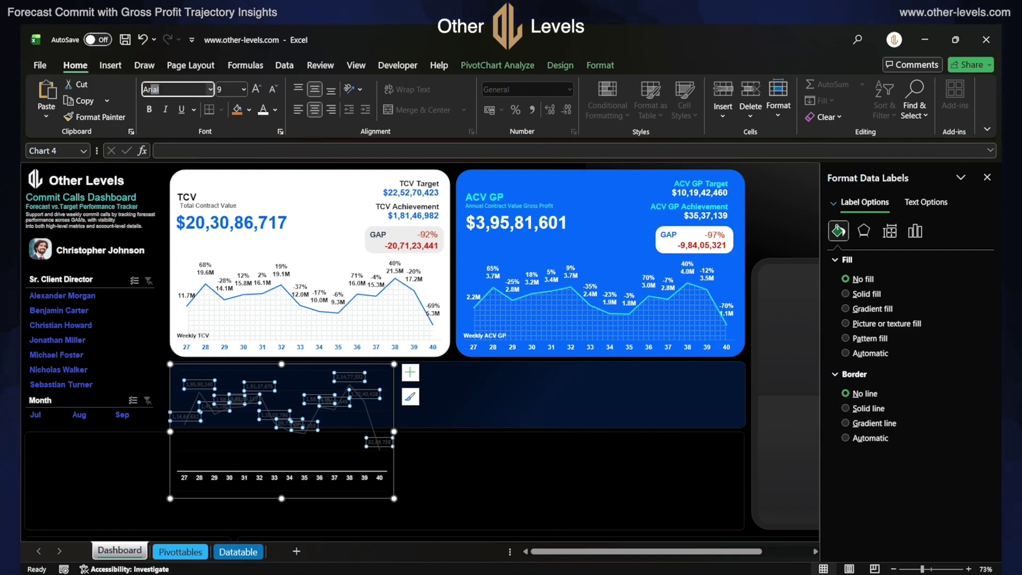
key(Return)
click(227, 89)
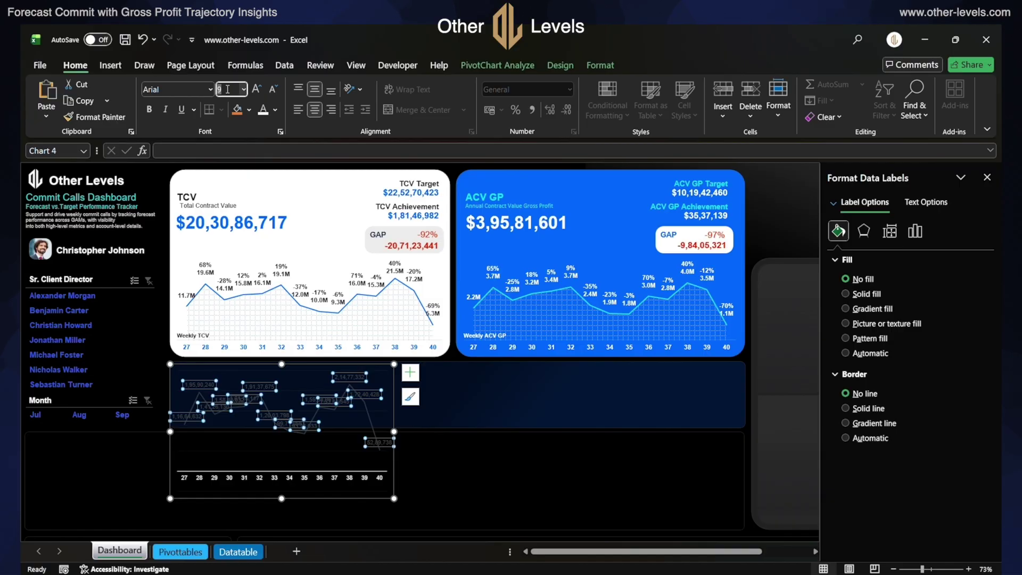
key(Return)
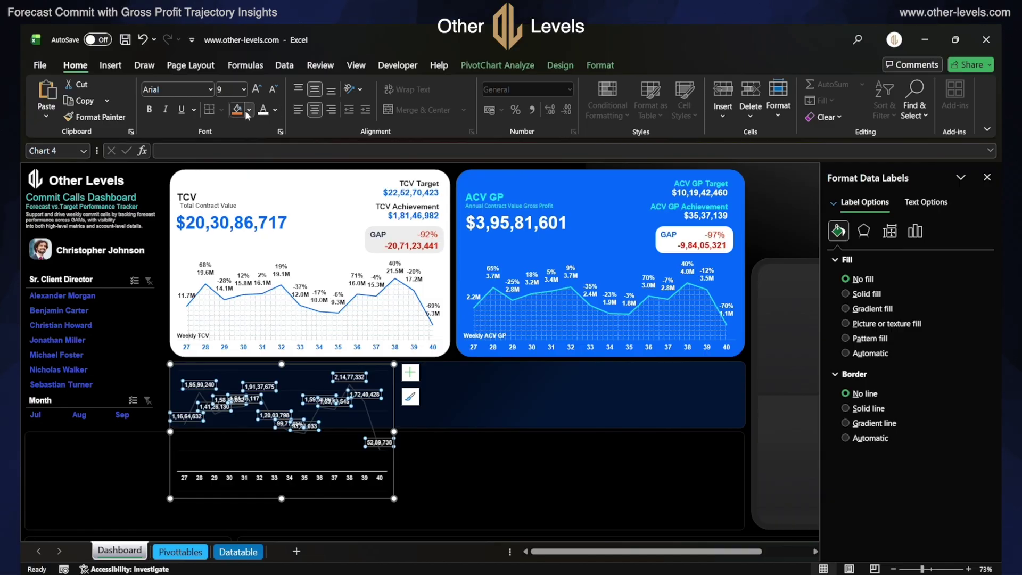
key(ctrl+b)
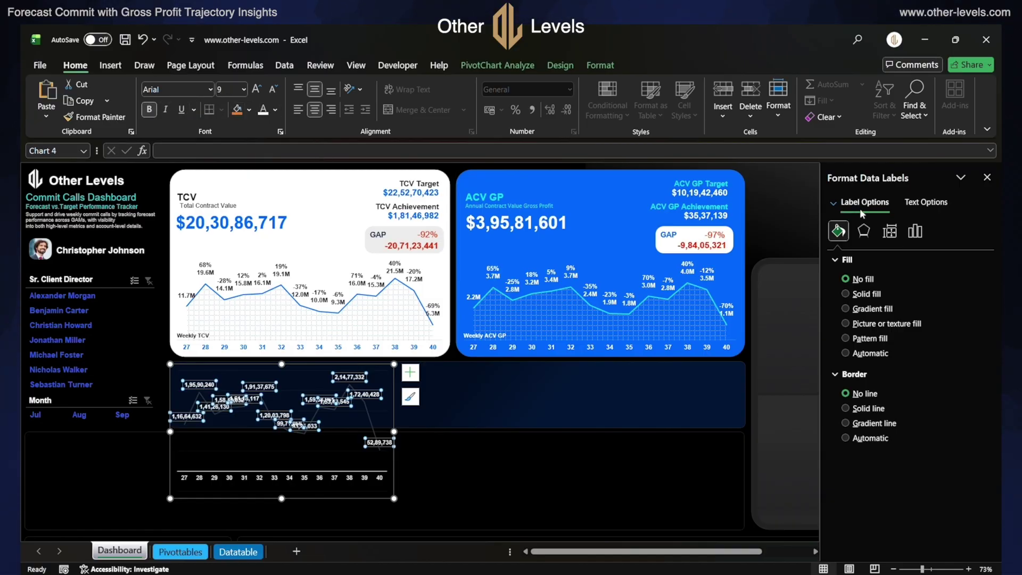
- Apply the custom number format starting with [>=1000000]0,,"M" to the data labels so values show in millions
click(915, 230)
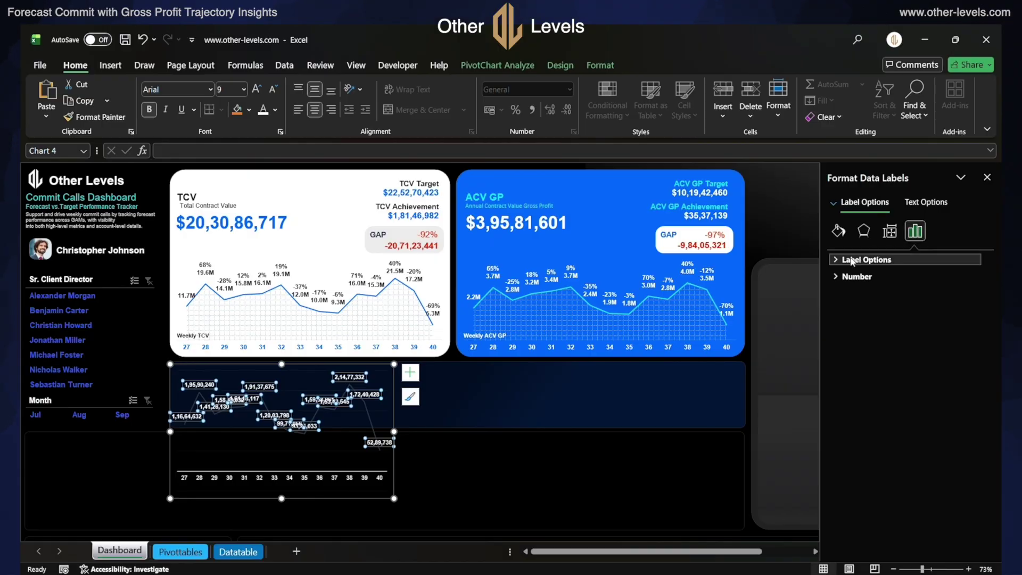
click(834, 277)
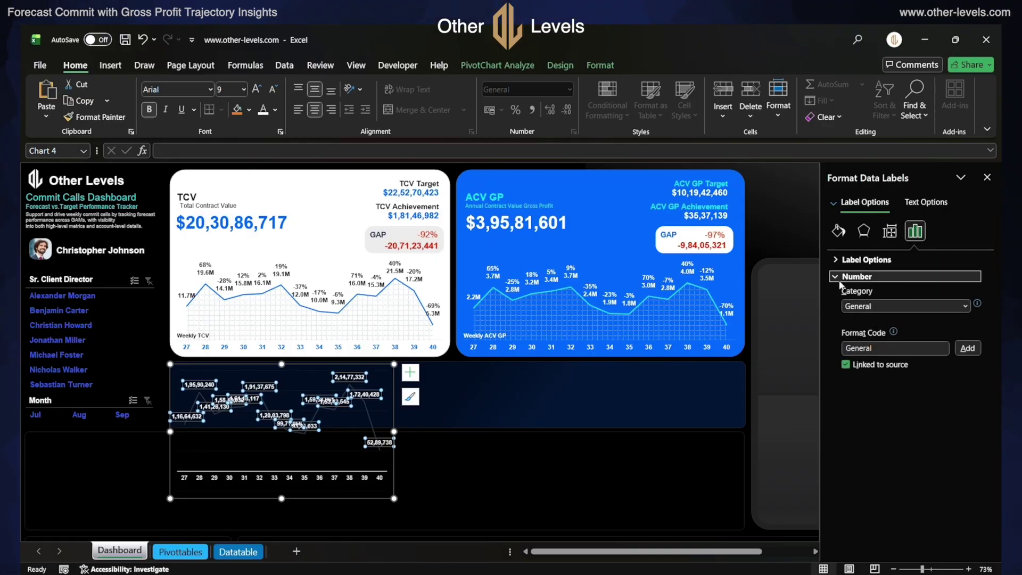
click(964, 306)
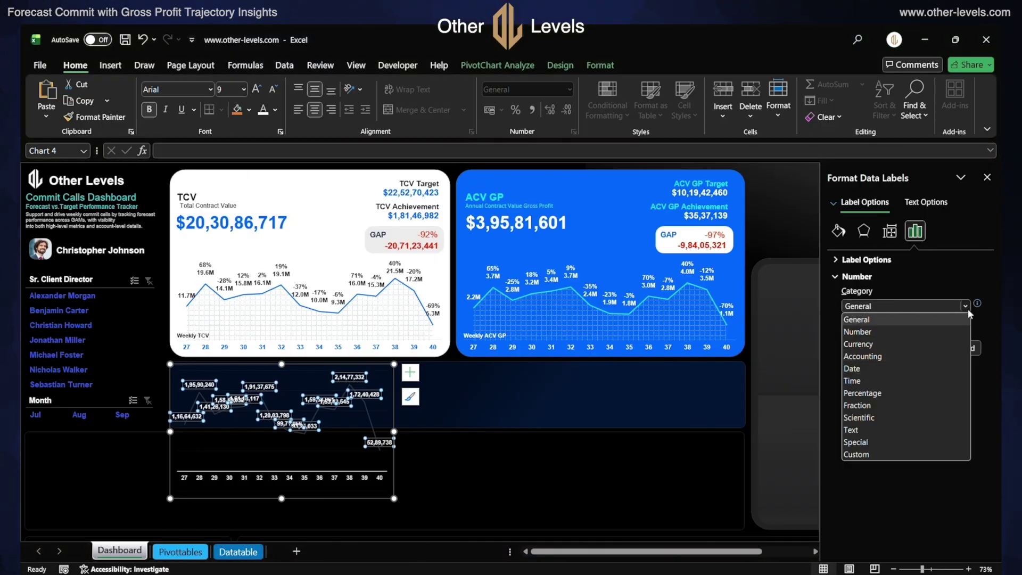
click(938, 456)
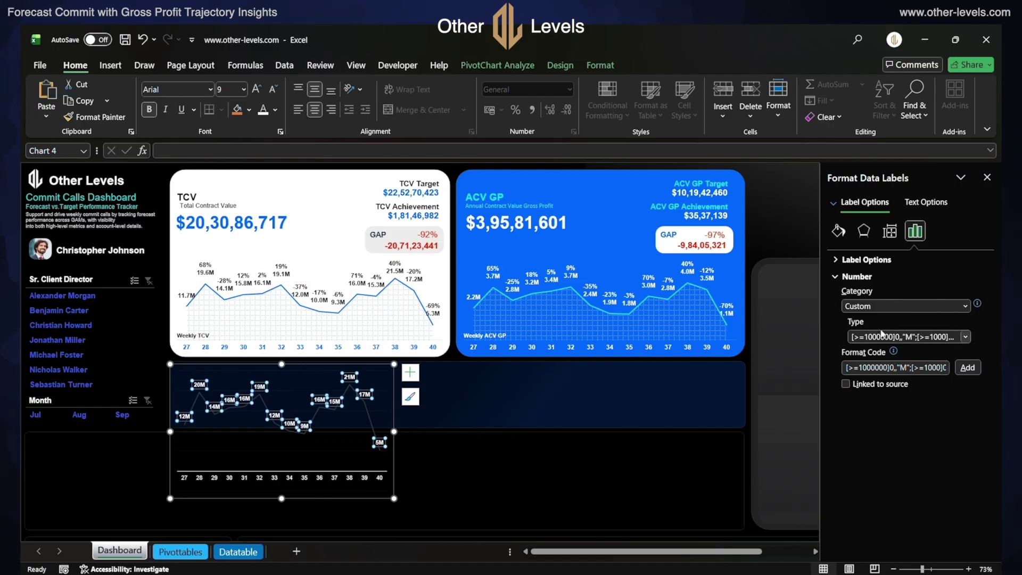
click(836, 278)
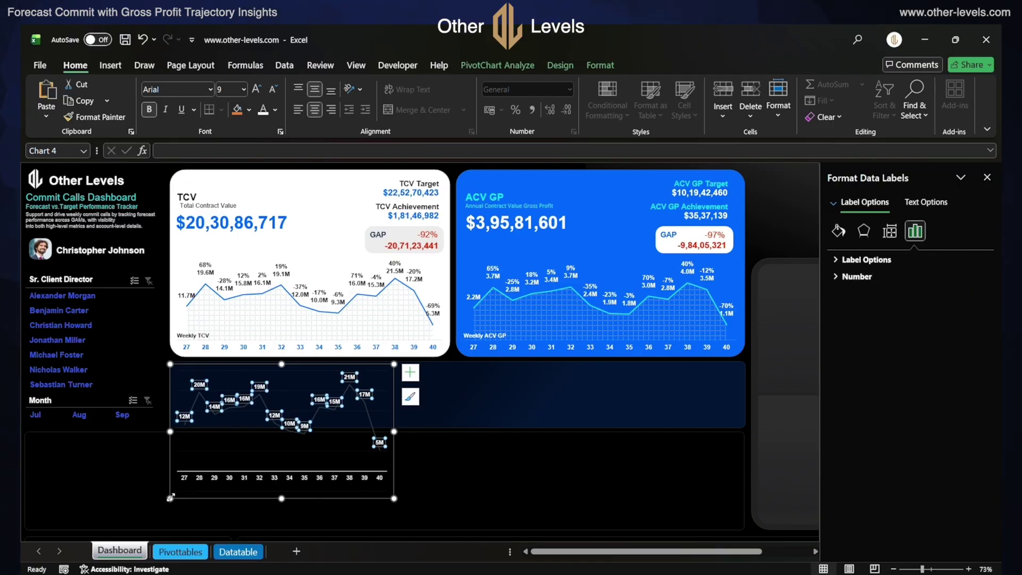
- Shrink the TCV Commit line chart to the dark blue panel's height and place it in the panel's left half
drag(170, 497, 202, 426)
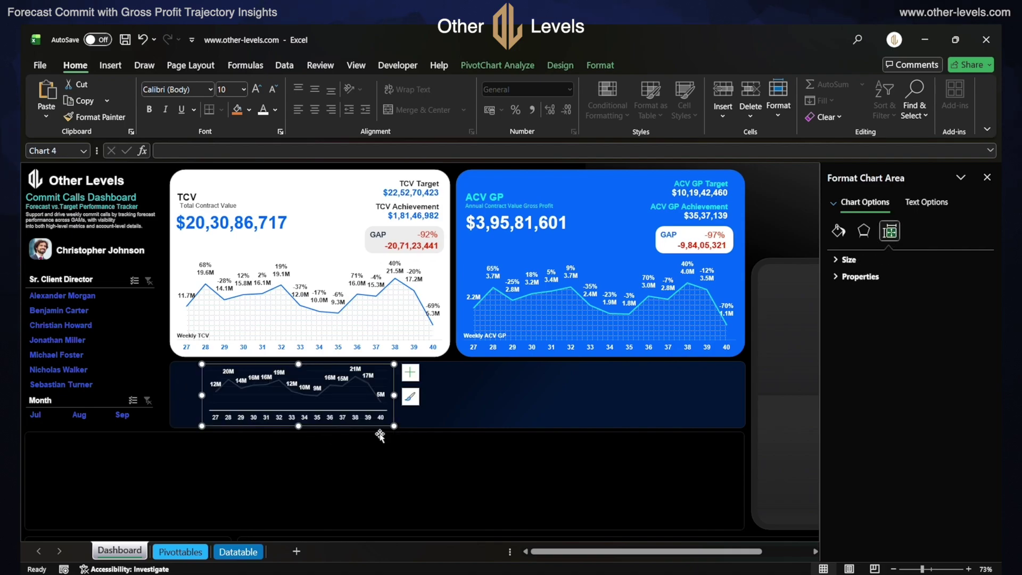
drag(379, 428, 440, 429)
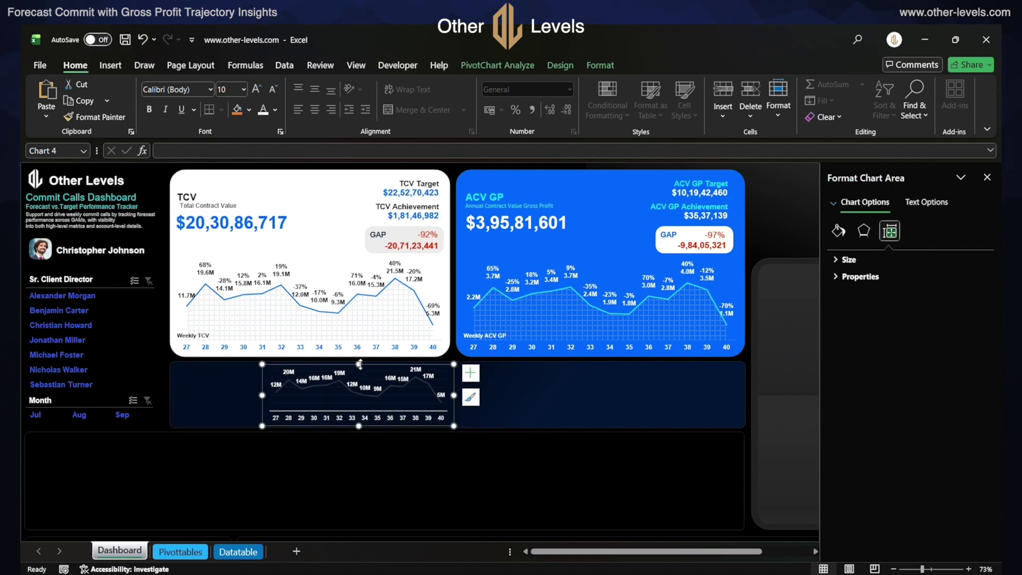
click(346, 403)
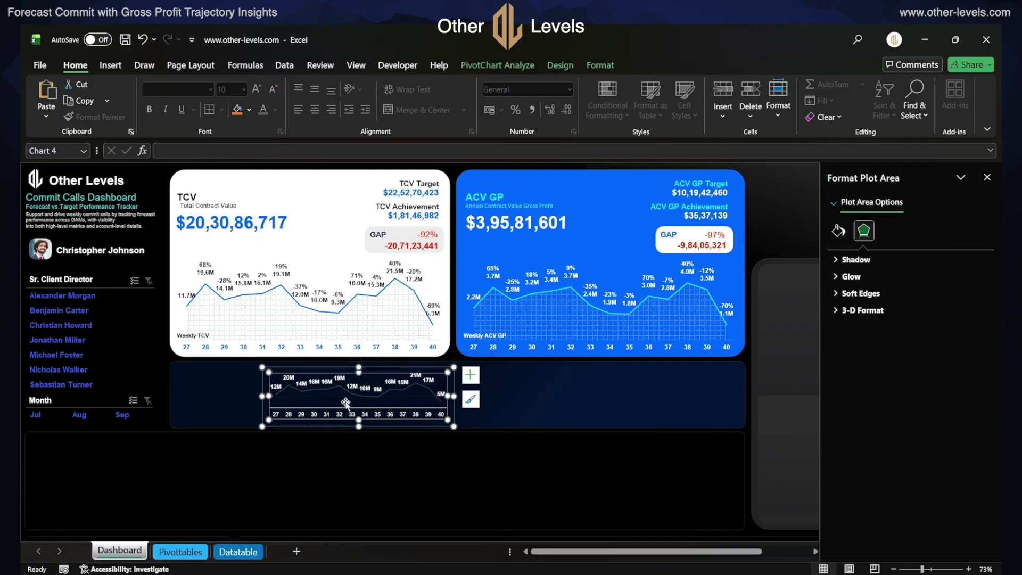
drag(346, 403, 278, 402)
- Duplicate the Other Levels title text box onto the dark blue panel beside the TCV Commit chart and clear its text
click(94, 188)
drag(94, 187, 227, 394)
triple_click(221, 383)
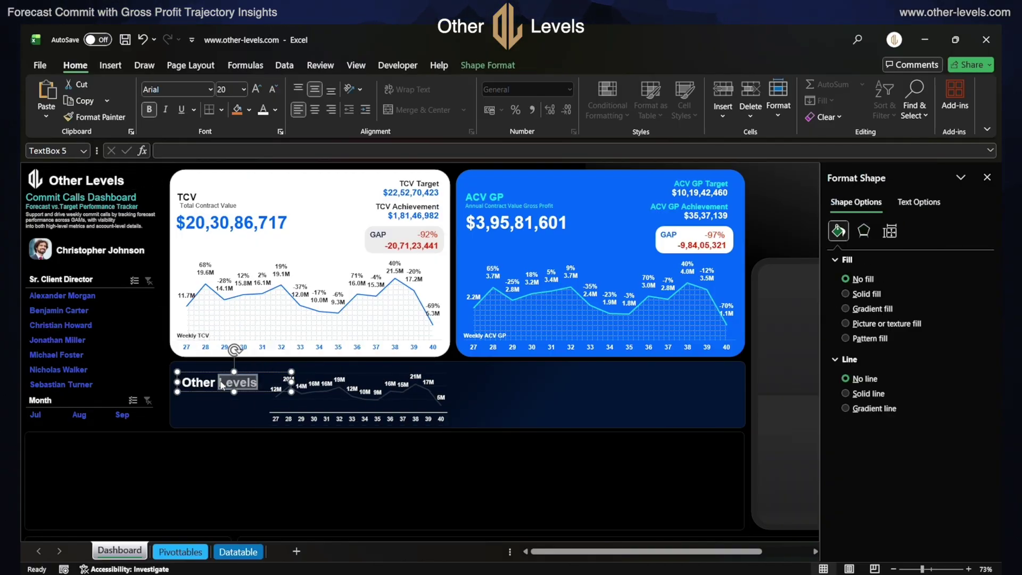
key(BackSpace)
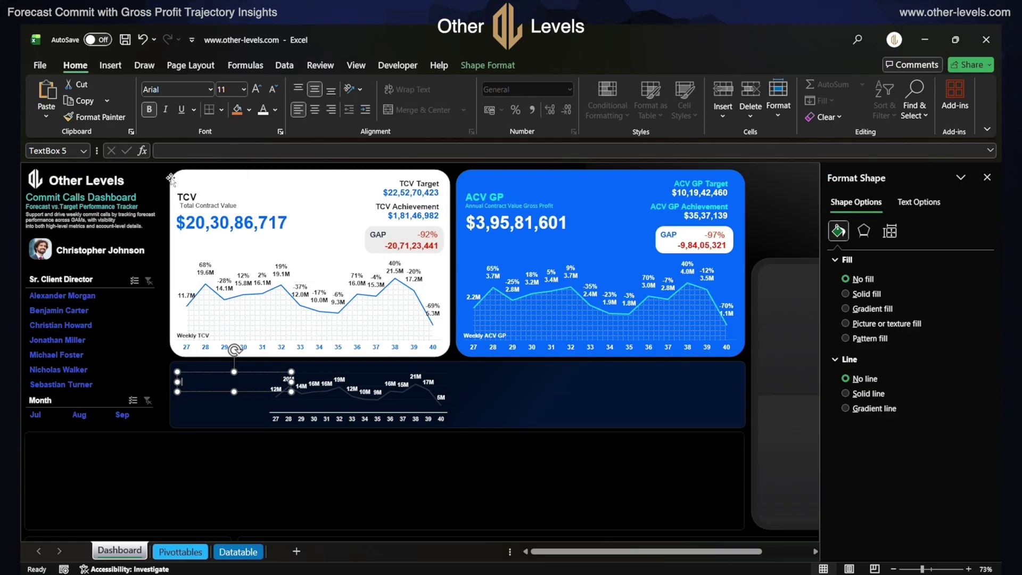
- Link the copied text box to =Pivottables!AK5 and format its TCV Commit label as white Arial, size 11
click(160, 152)
text(=)
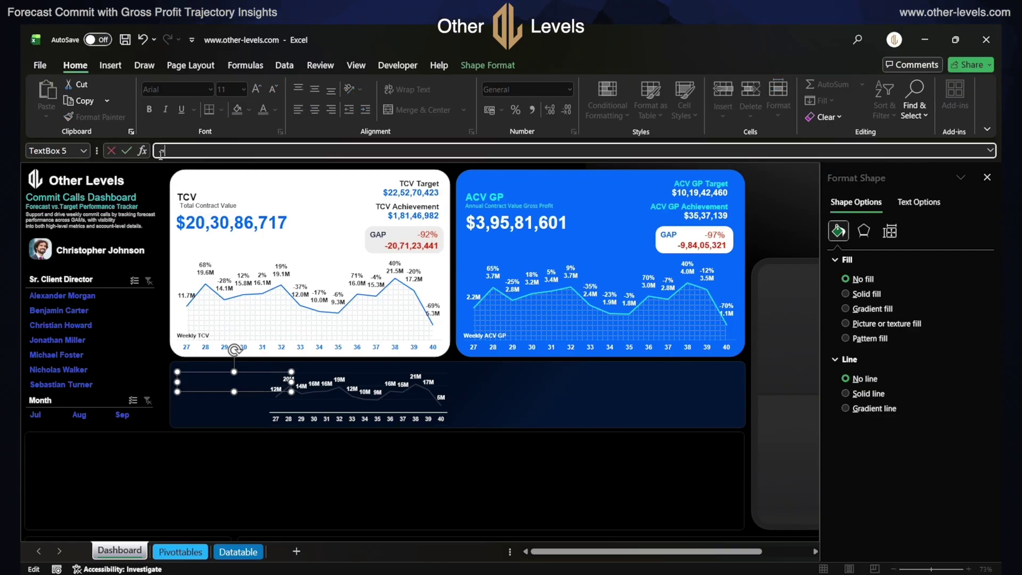
click(181, 552)
click(429, 232)
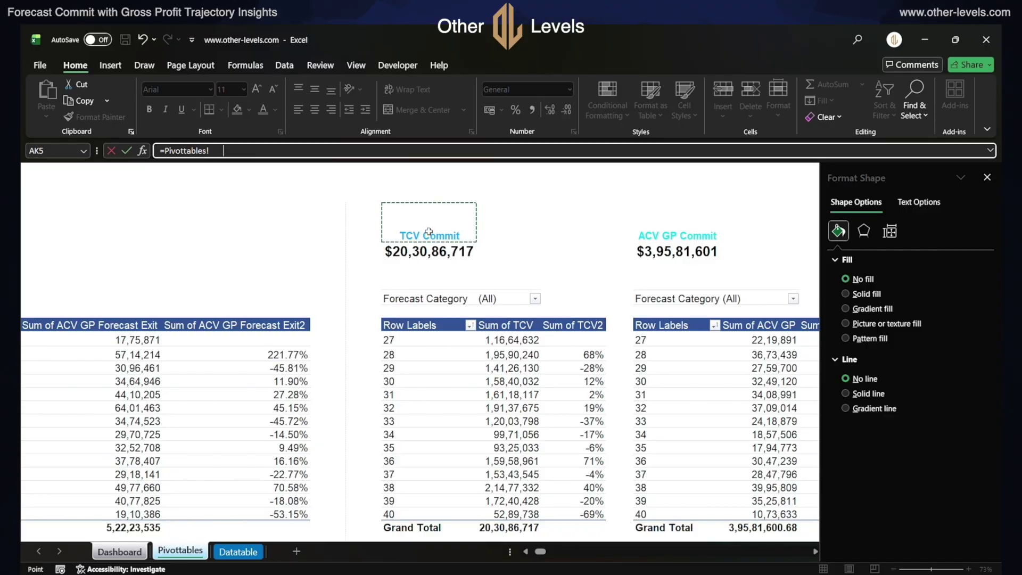
key(Return)
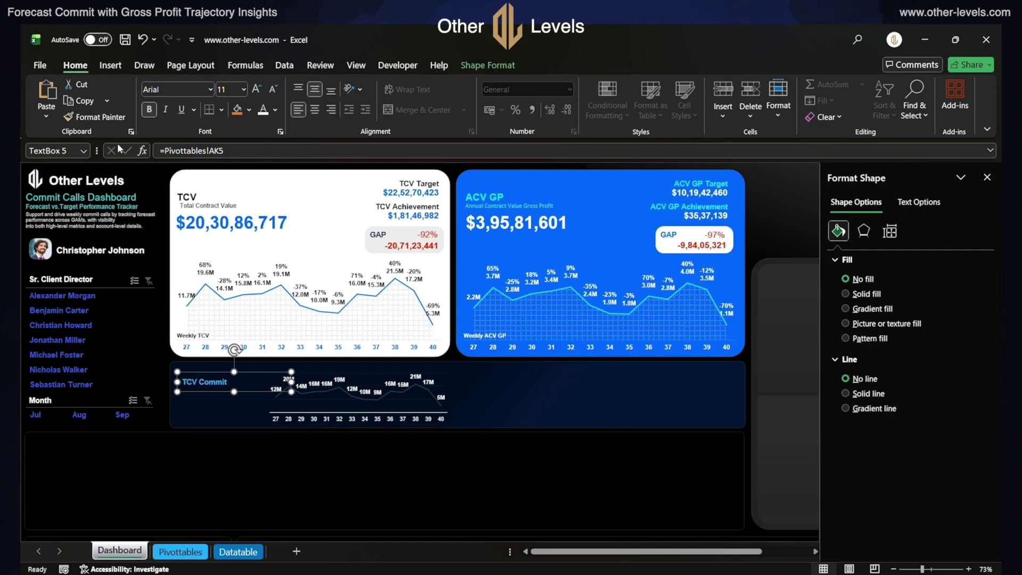
click(166, 92)
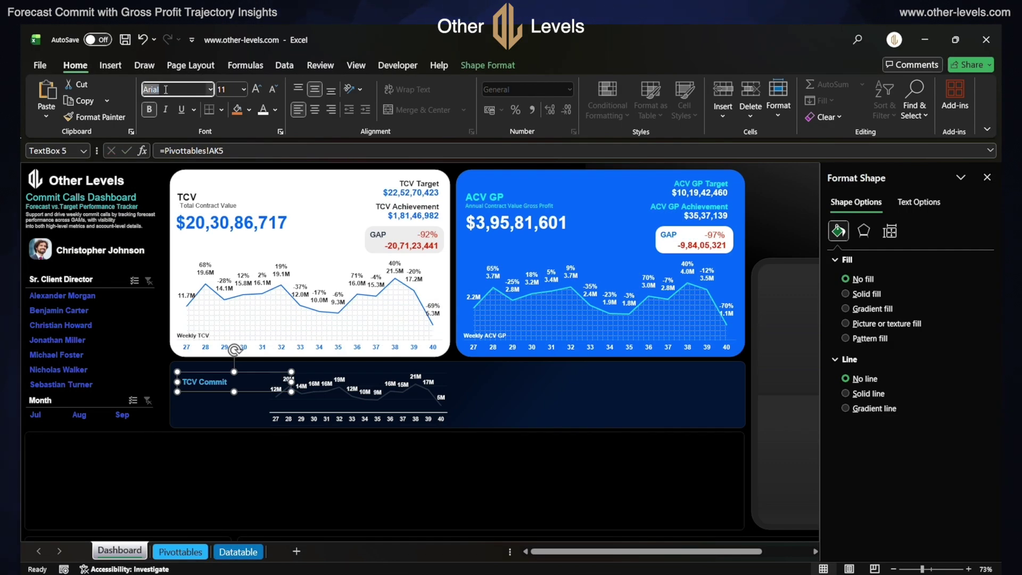
click(223, 91)
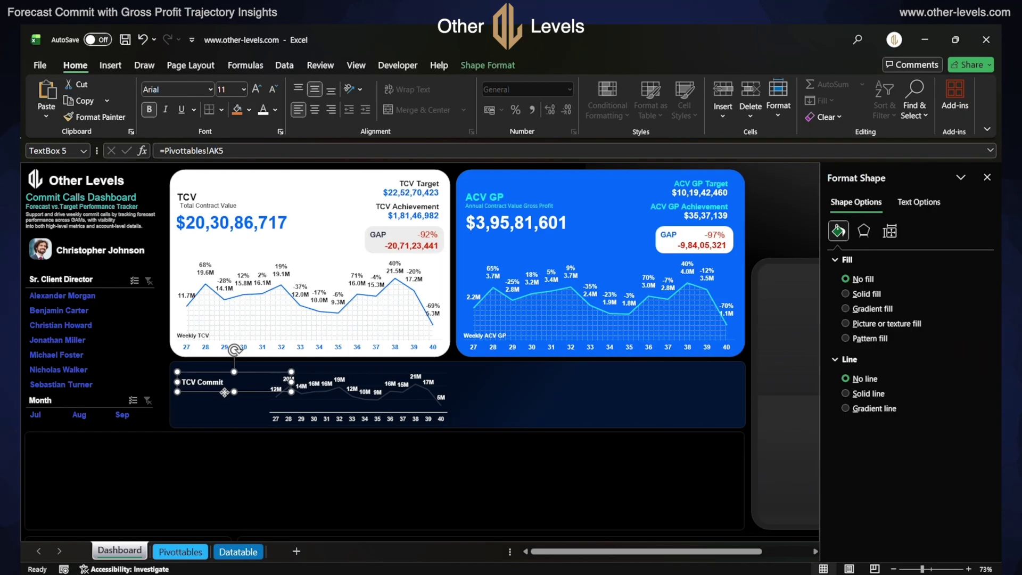
- Duplicate the TCV Commit label directly below itself and link the copy to =Pivottables!AK6
drag(225, 392, 228, 413)
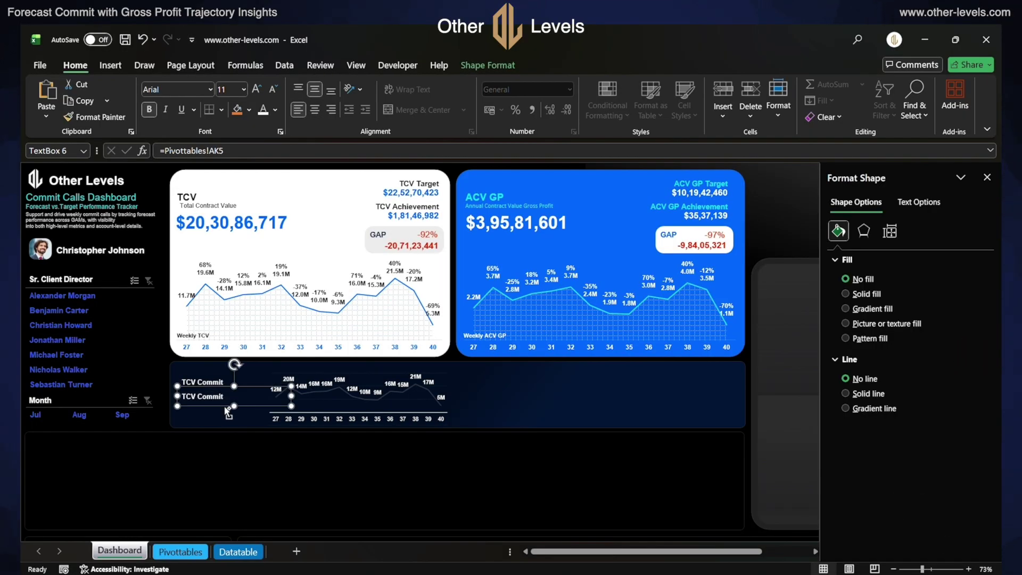
click(234, 151)
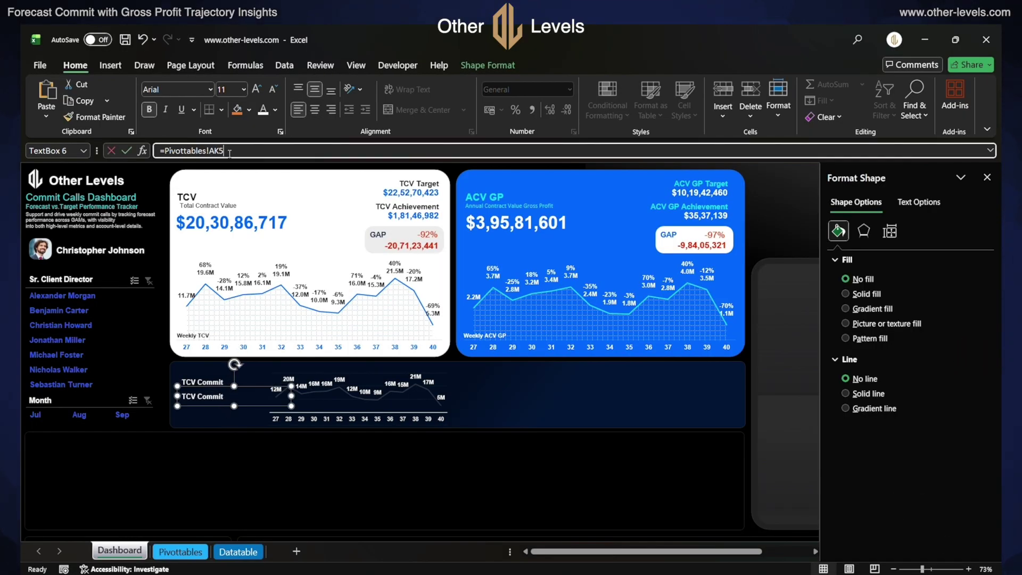
drag(230, 153, 164, 150)
key(BackSpace)
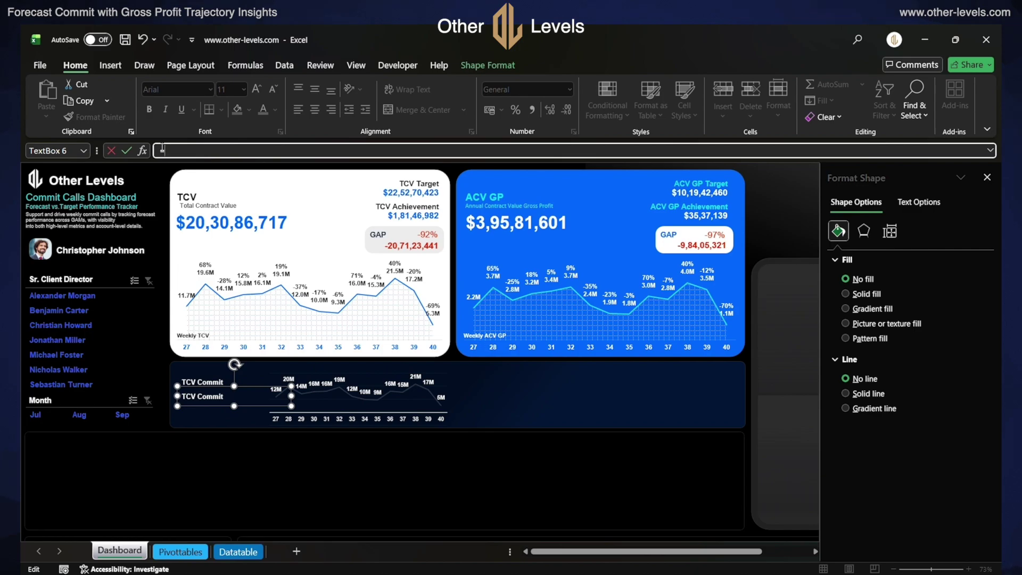
key(ctrl+Page_Down)
click(394, 254)
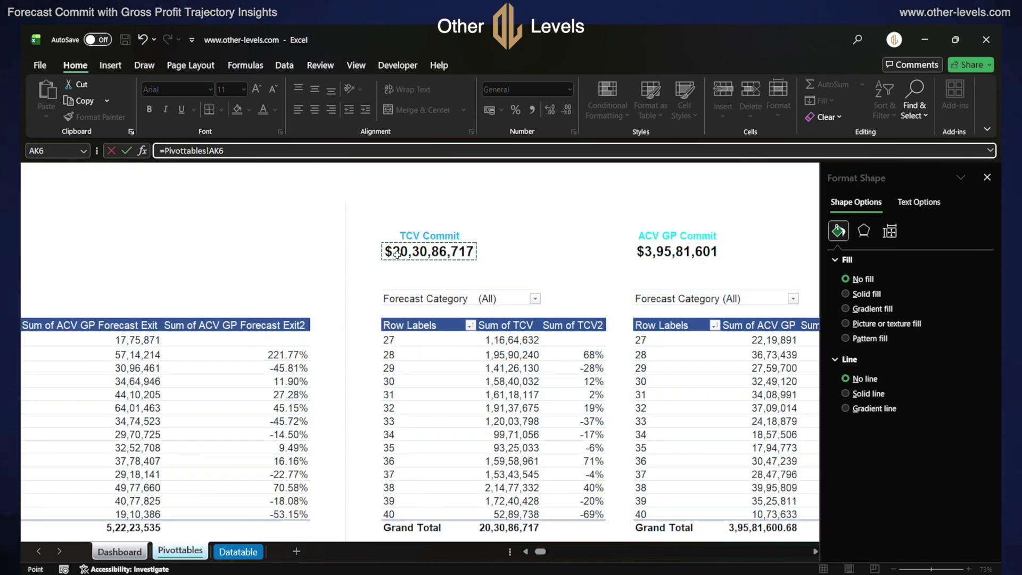
key(Return)
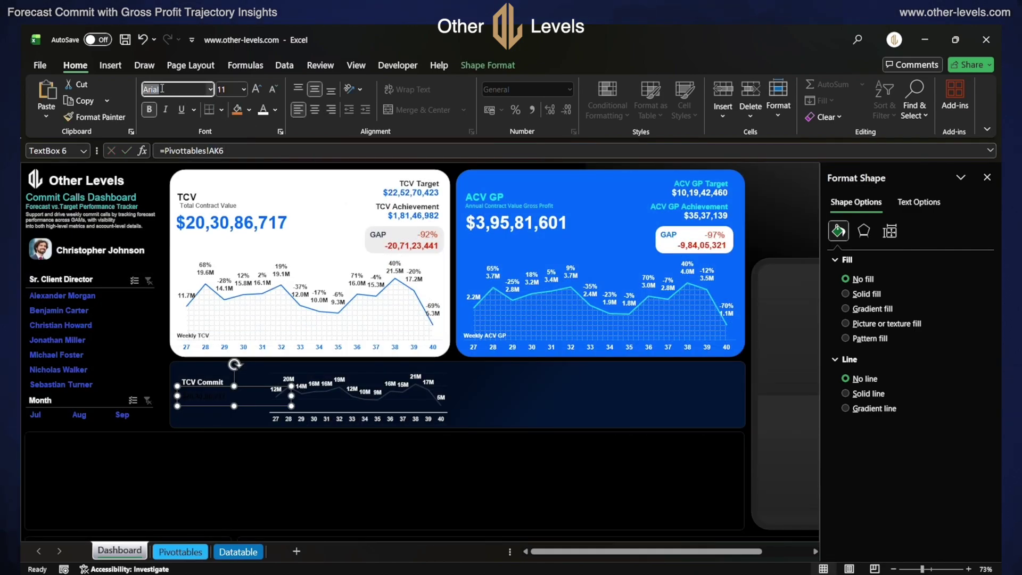
- Set the linked TCV Commit value to font size 18 in turquoise and narrow its text box to clear the chart
click(226, 89)
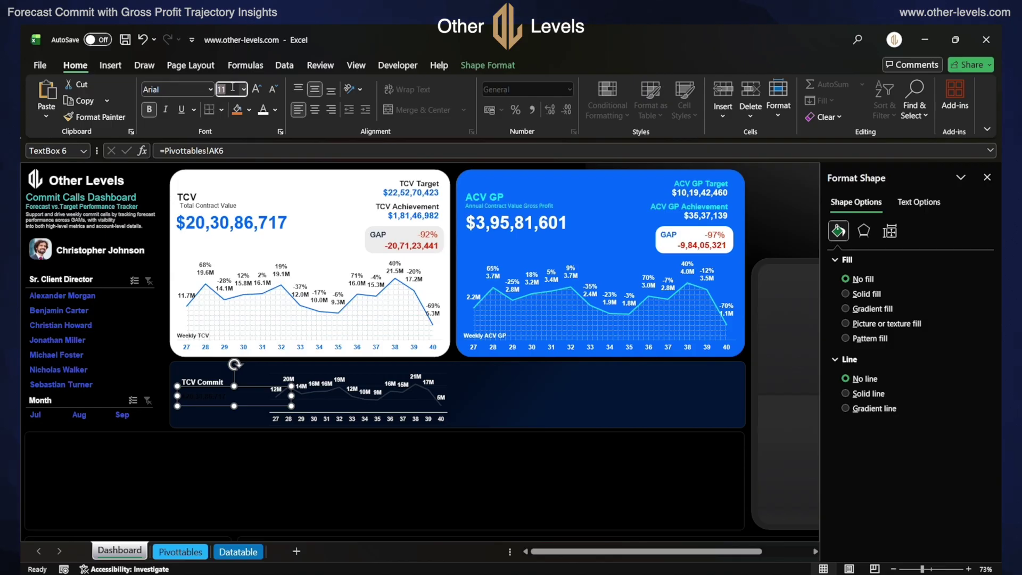
text(18)
key(Return)
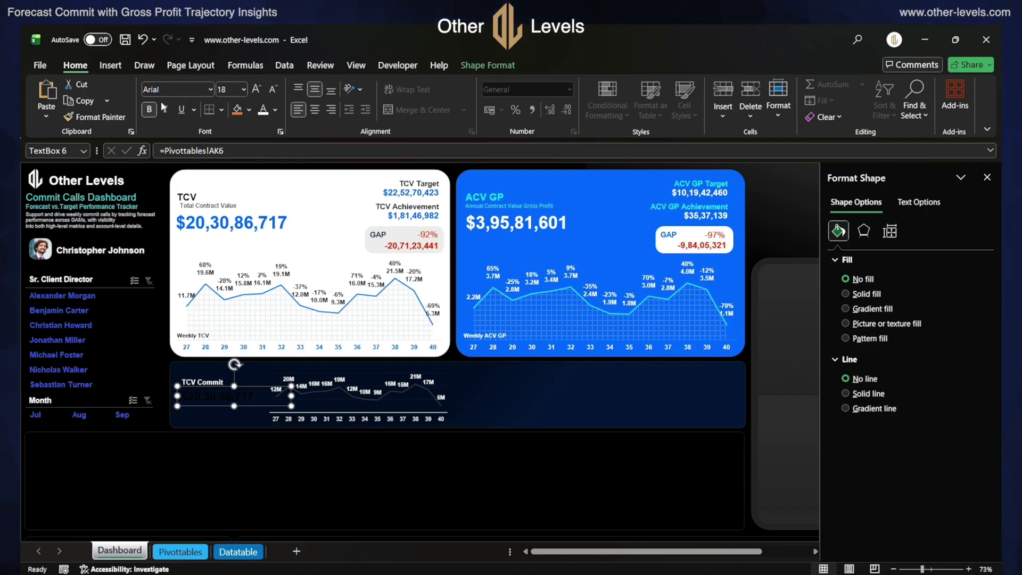
click(276, 110)
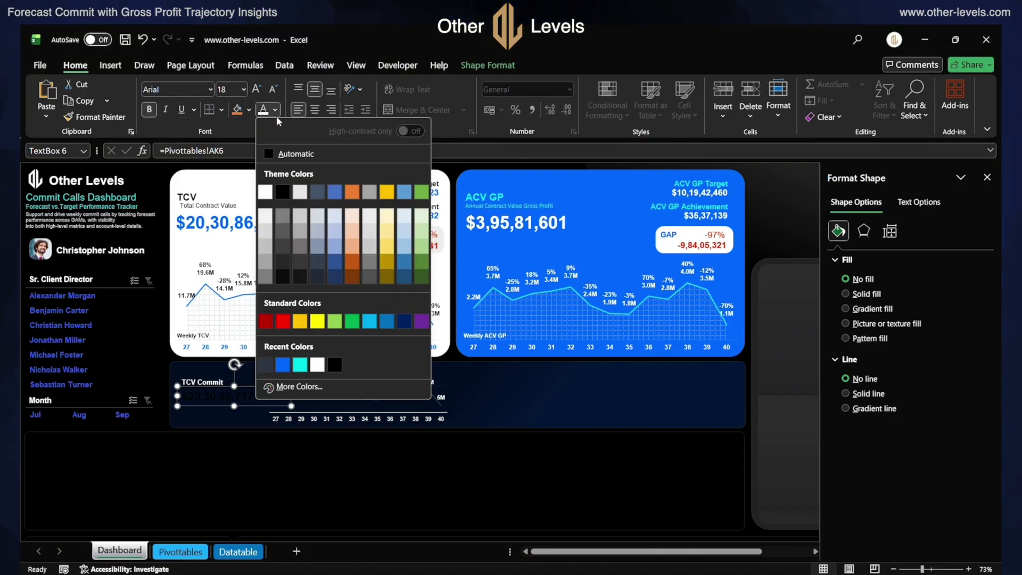
click(300, 365)
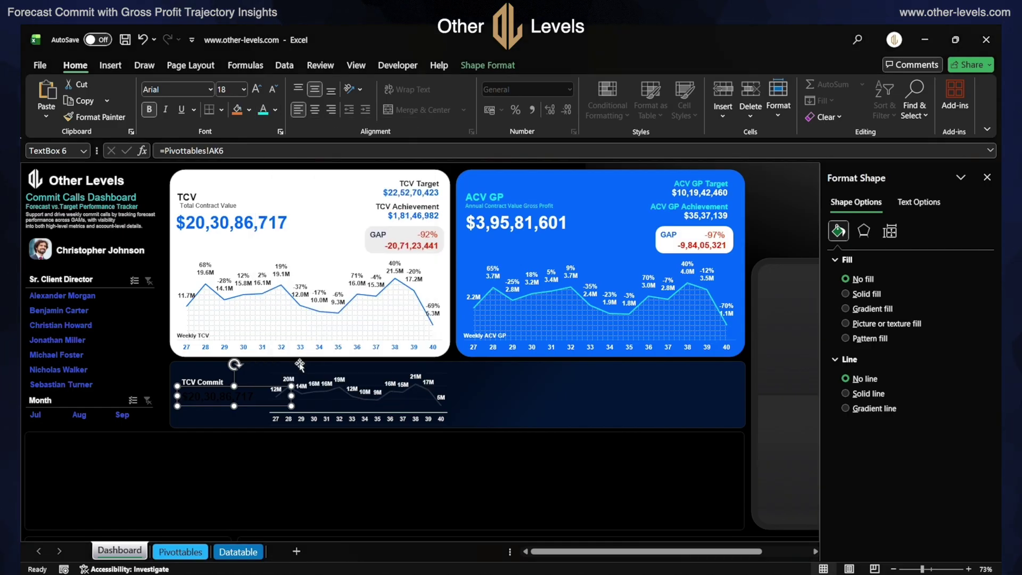
click(264, 397)
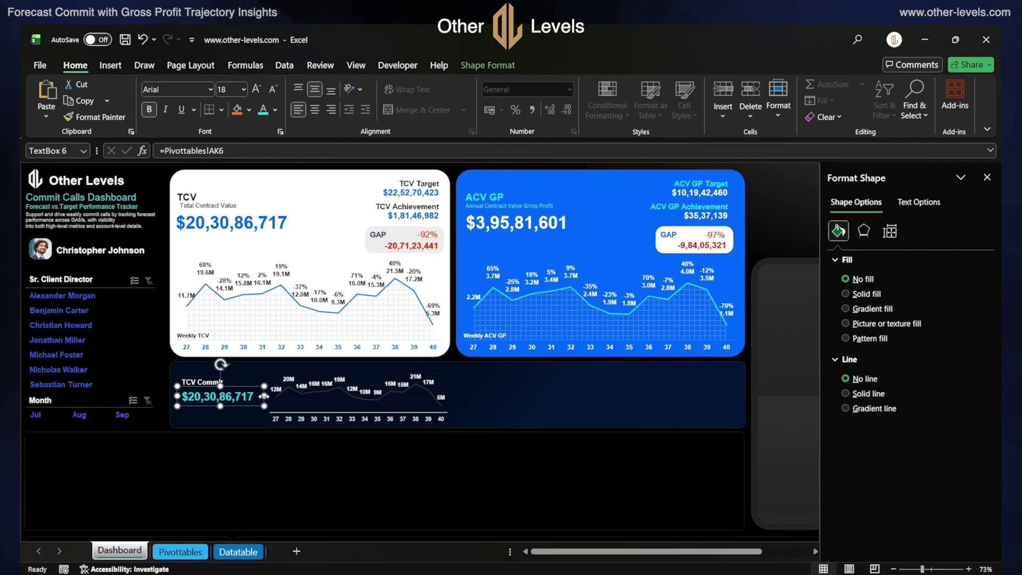
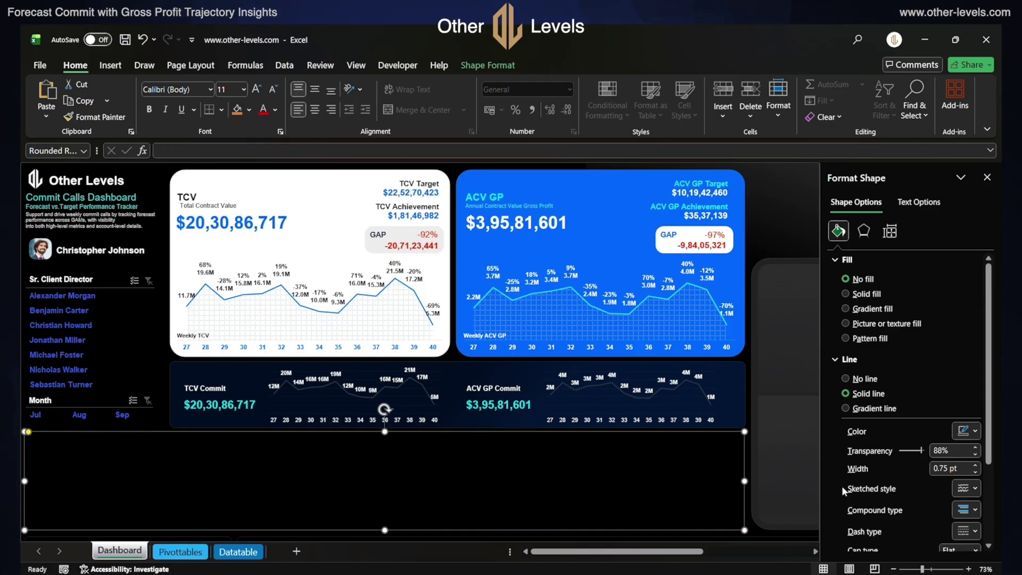
click(964, 431)
click(967, 434)
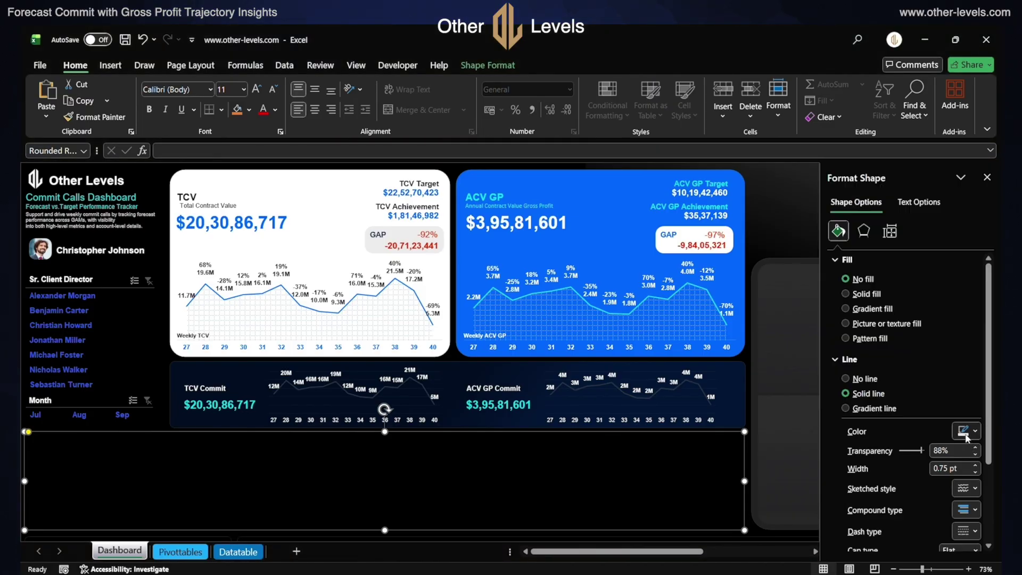
click(958, 451)
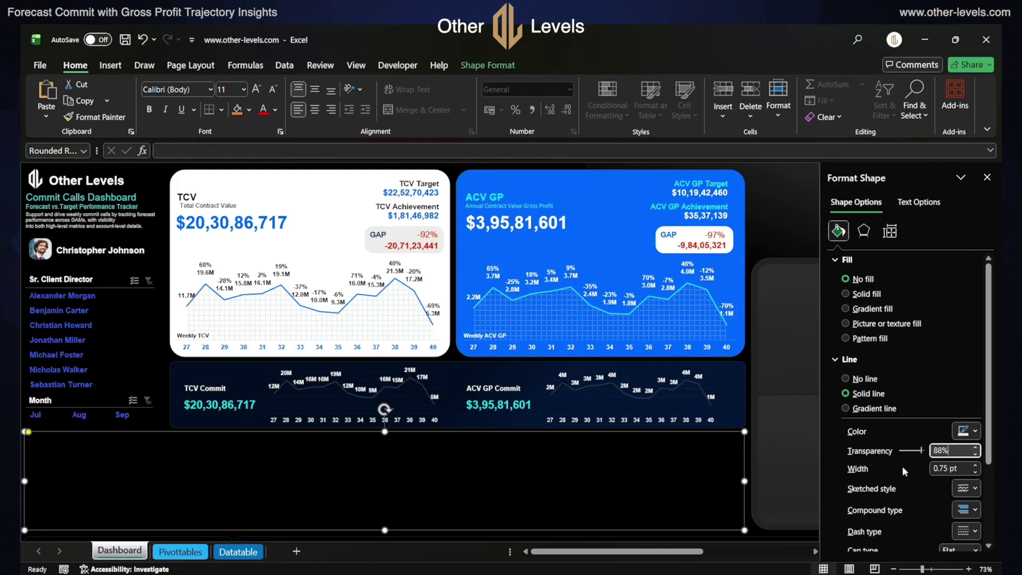
- Insert a portrait picture at cell B31, inside the empty outlined panel, and crop it to an oval shape
click(42, 444)
click(107, 66)
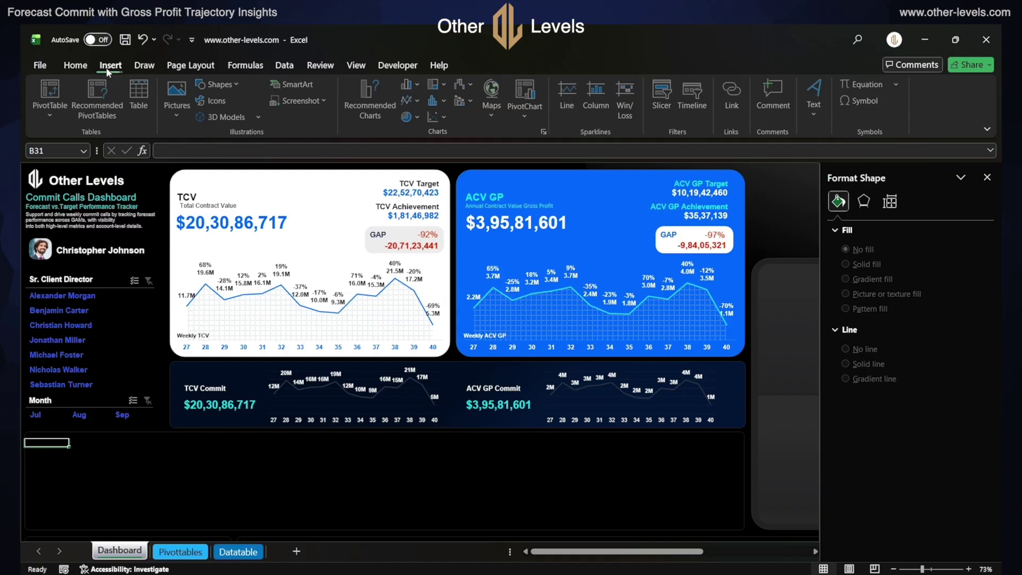
click(179, 101)
click(224, 155)
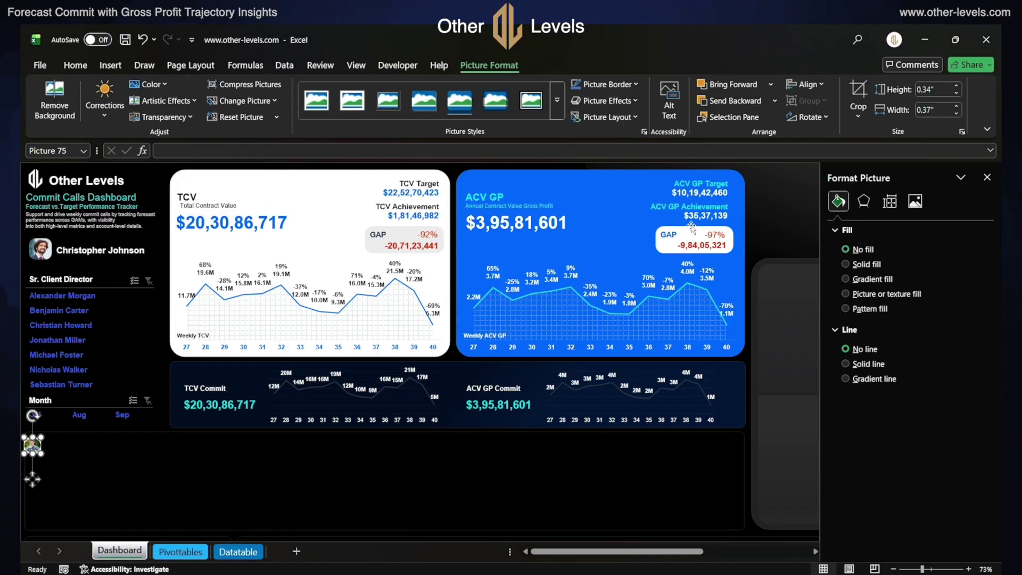
click(859, 114)
mouse_move(879, 154)
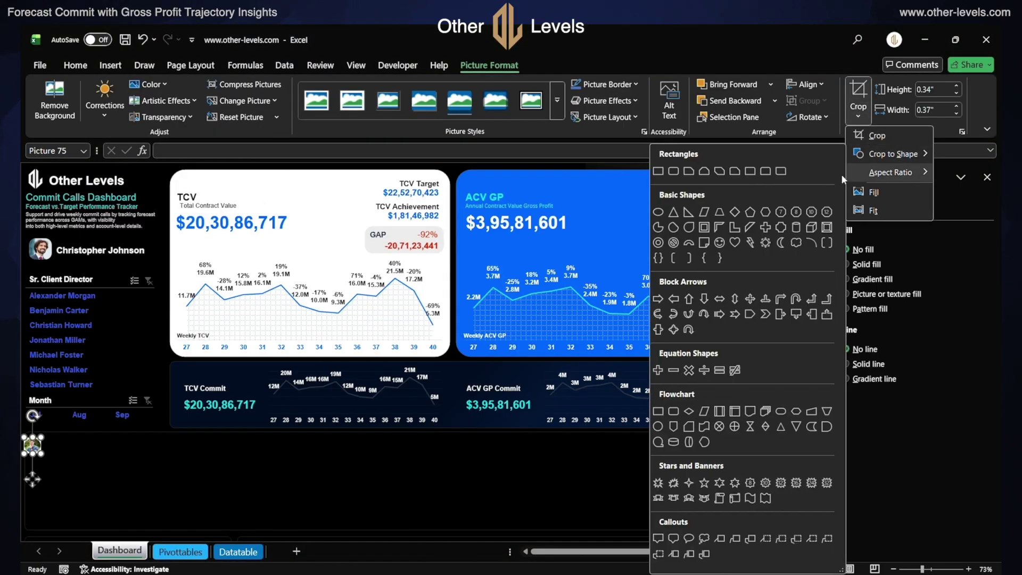
click(658, 212)
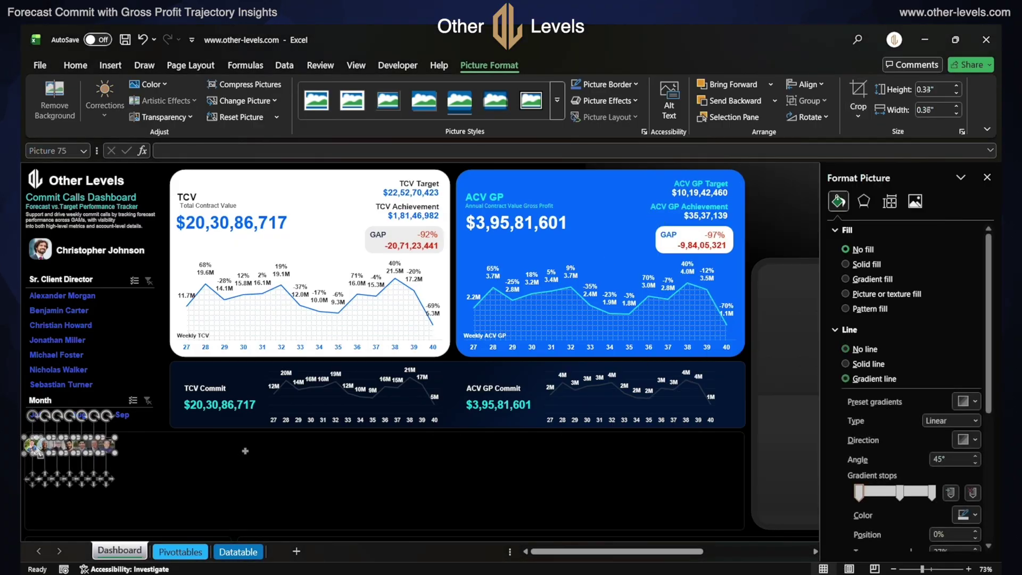
- Align all the portrait pictures to their middles and distribute them horizontally
key(ctrl+a)
click(823, 82)
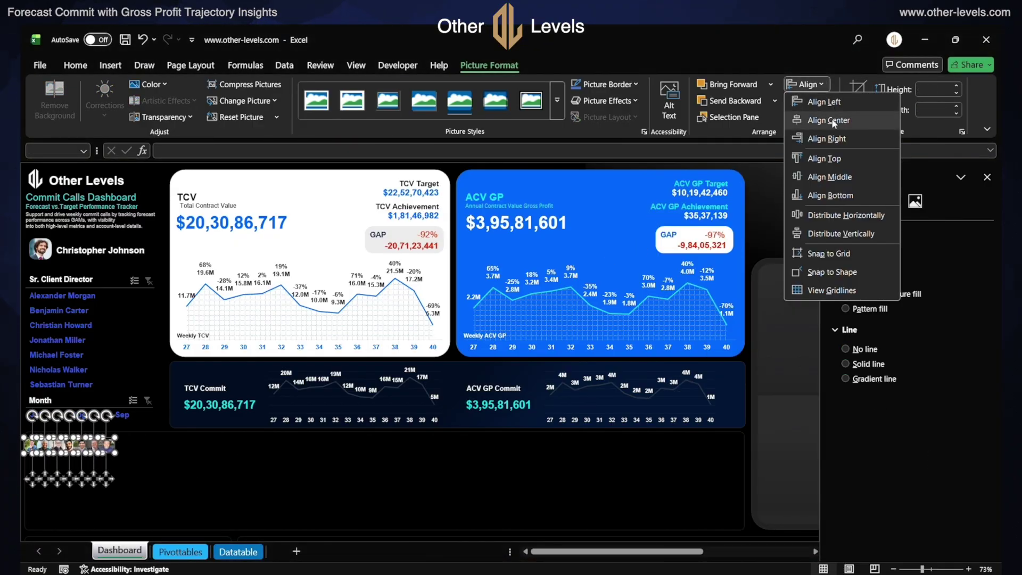
click(843, 177)
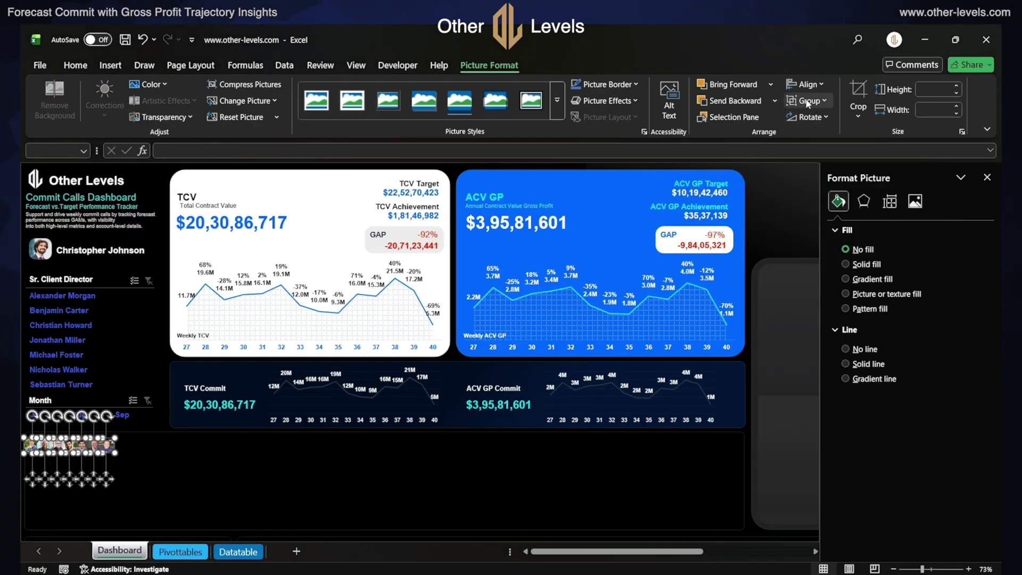
click(809, 82)
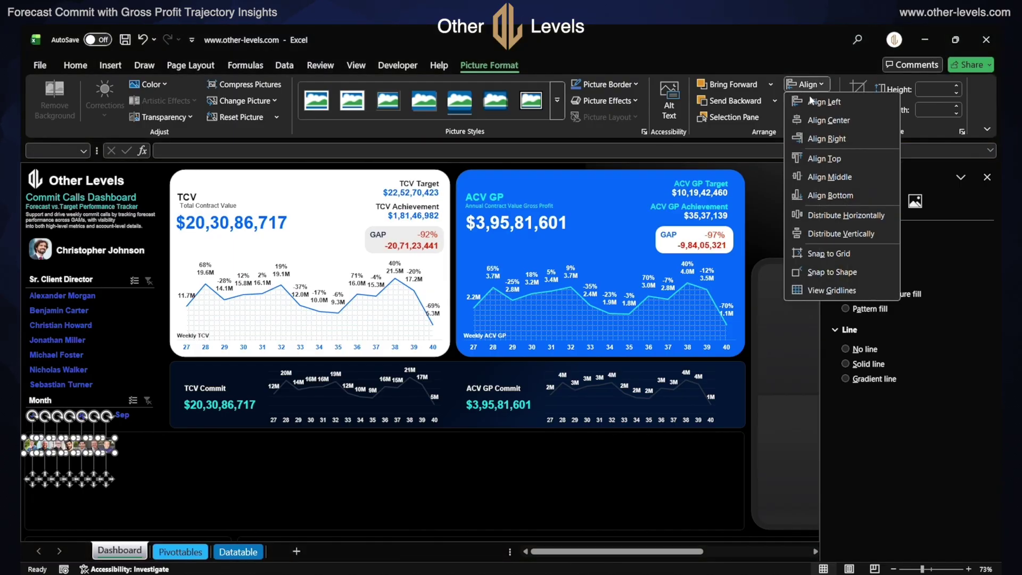
click(832, 215)
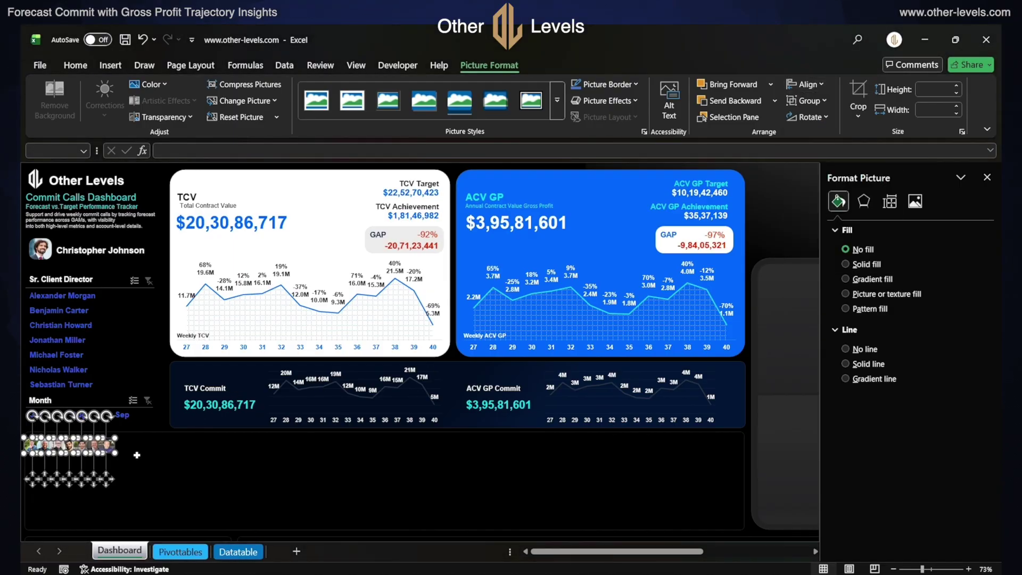
- Enter =Pivottables!BX12 in cell B33 to reference the first GAM name of the GAM-Level Breakdown table
click(40, 462)
text(=)
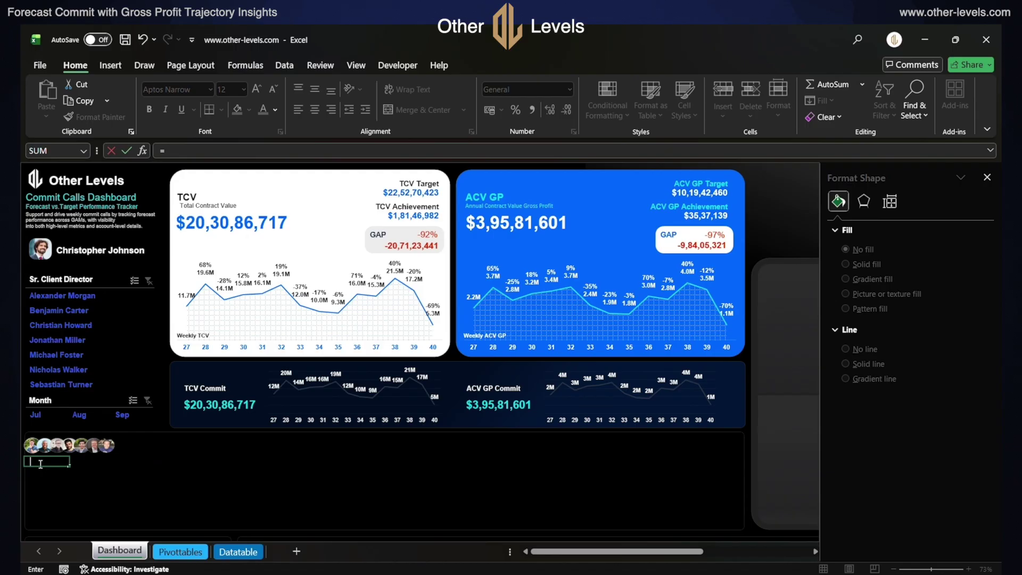
click(180, 552)
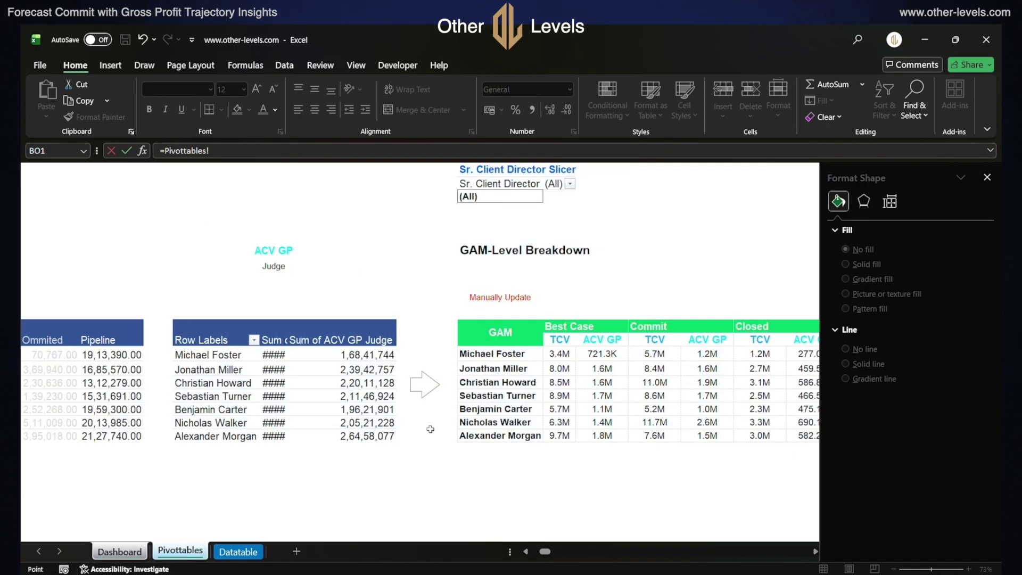
click(490, 354)
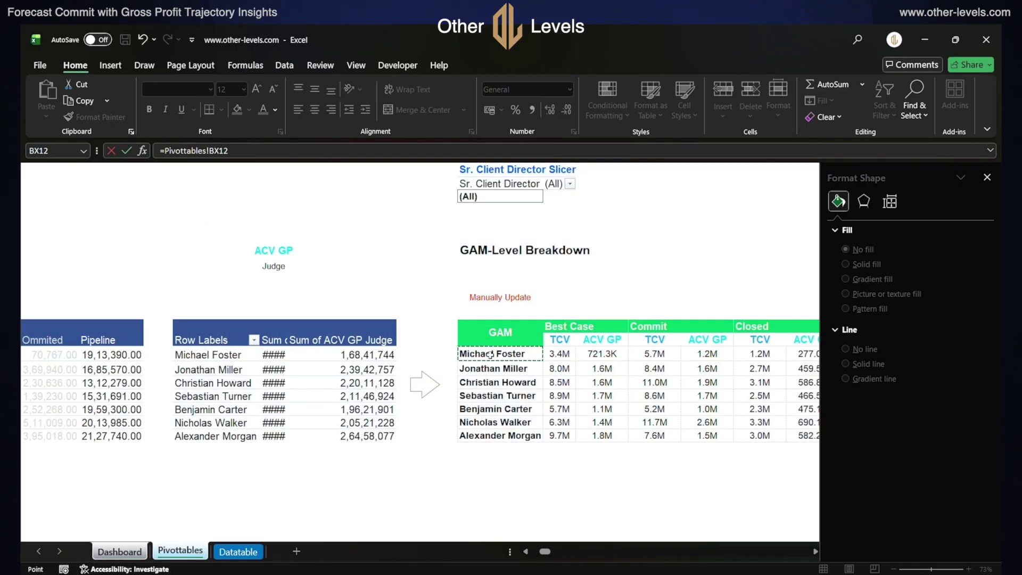
key(Return)
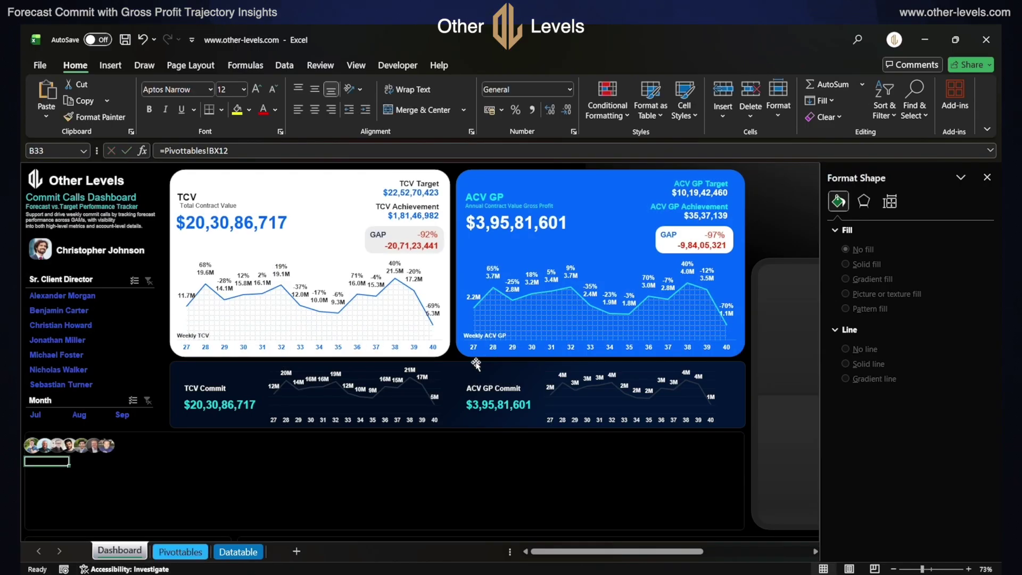
- Format the first GAM name in cell B33 as bold Arial text in turquoise
click(169, 91)
text(Arial)
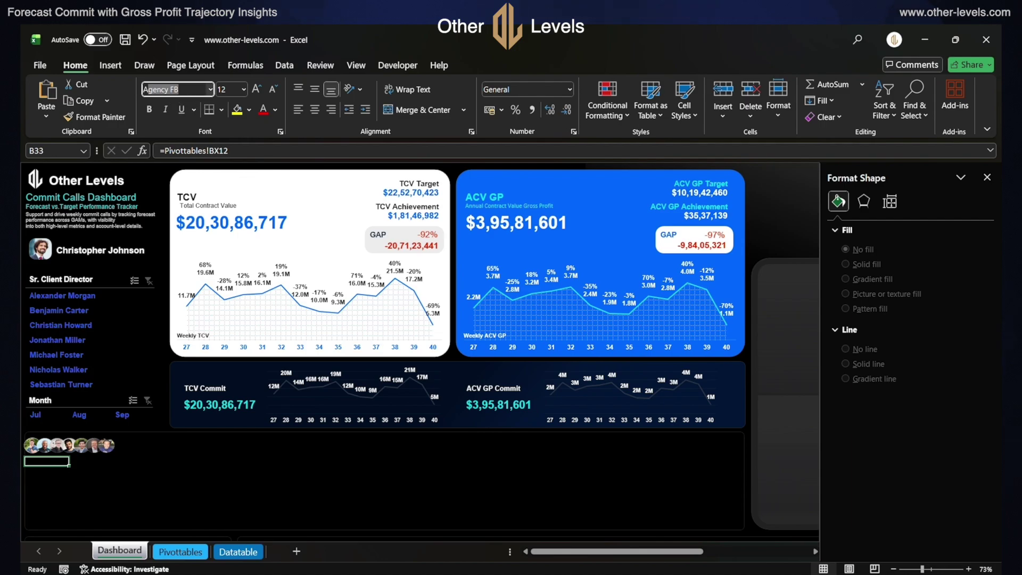
key(Return)
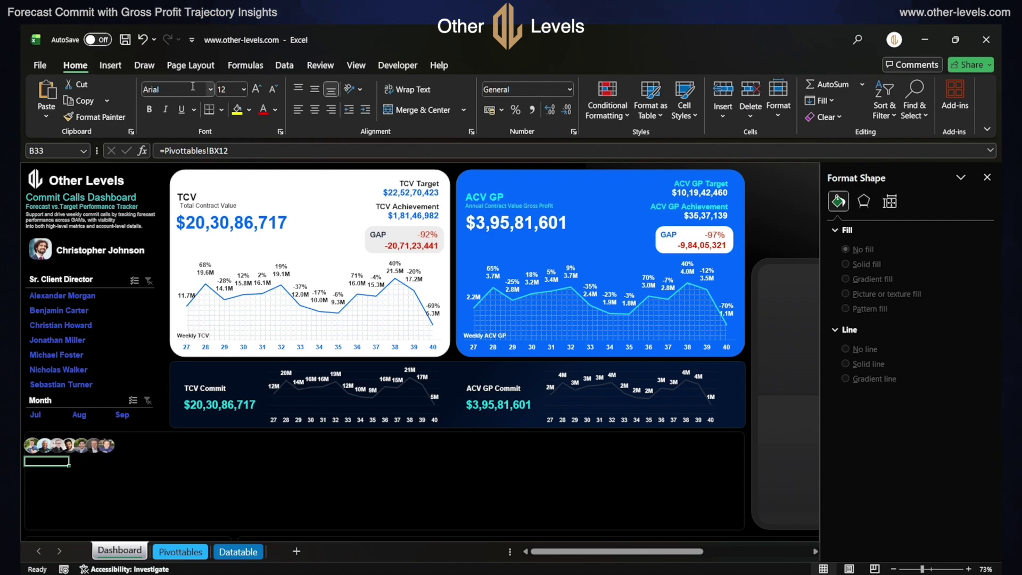
click(153, 111)
click(276, 111)
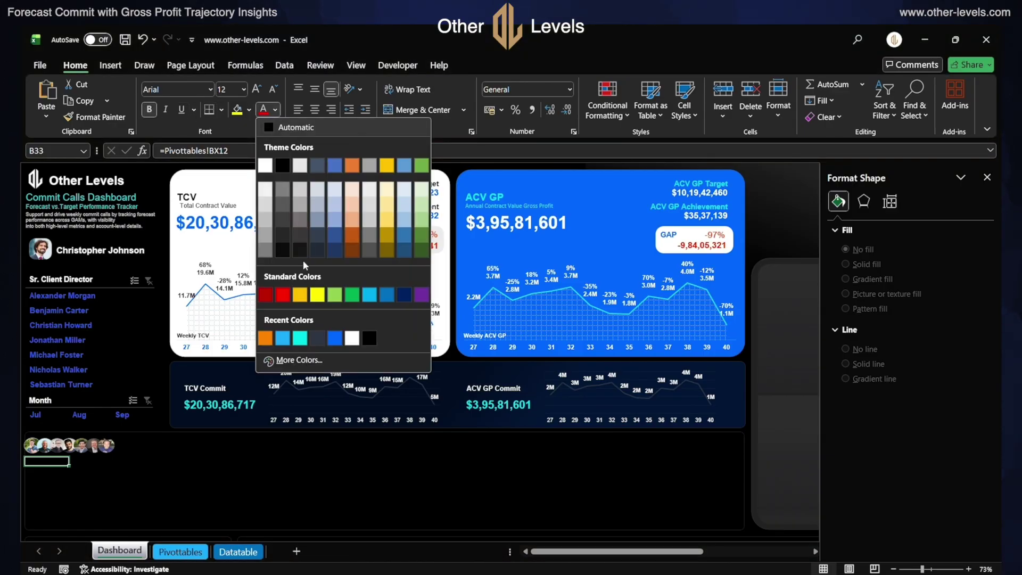
click(300, 338)
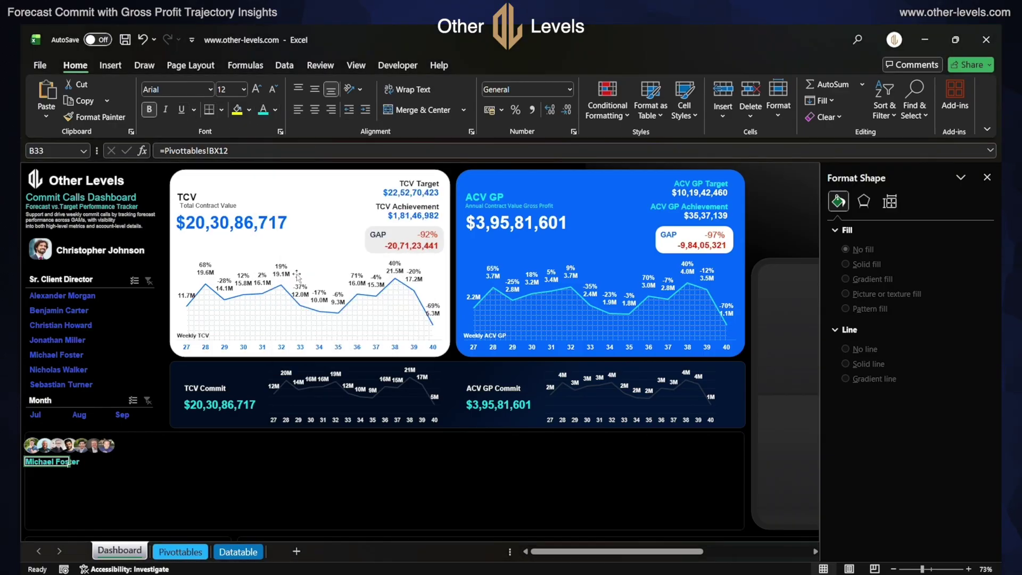
- Middle-align and indent the GAM name in B33, and fill its formula down through B39
click(315, 90)
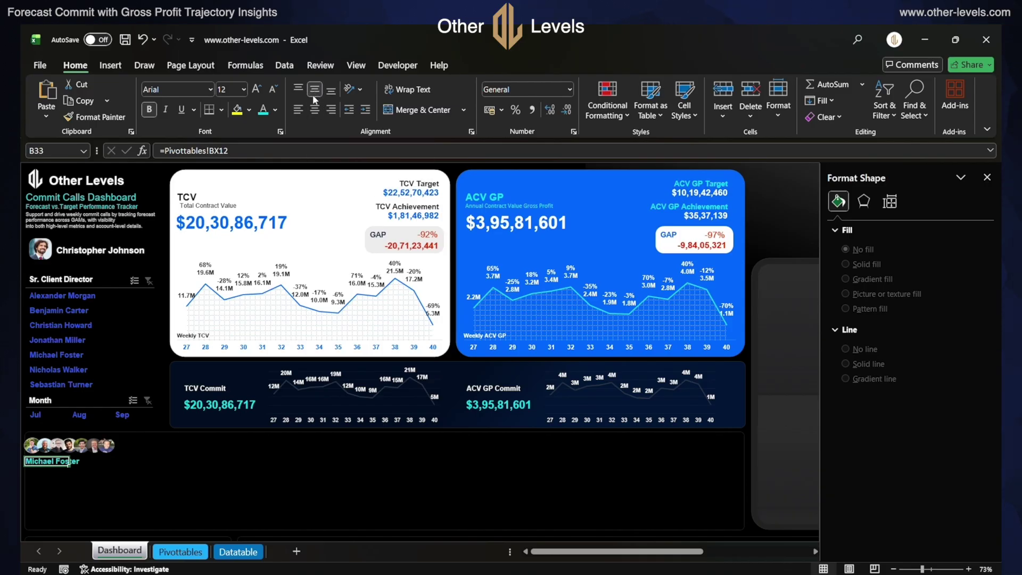
click(344, 113)
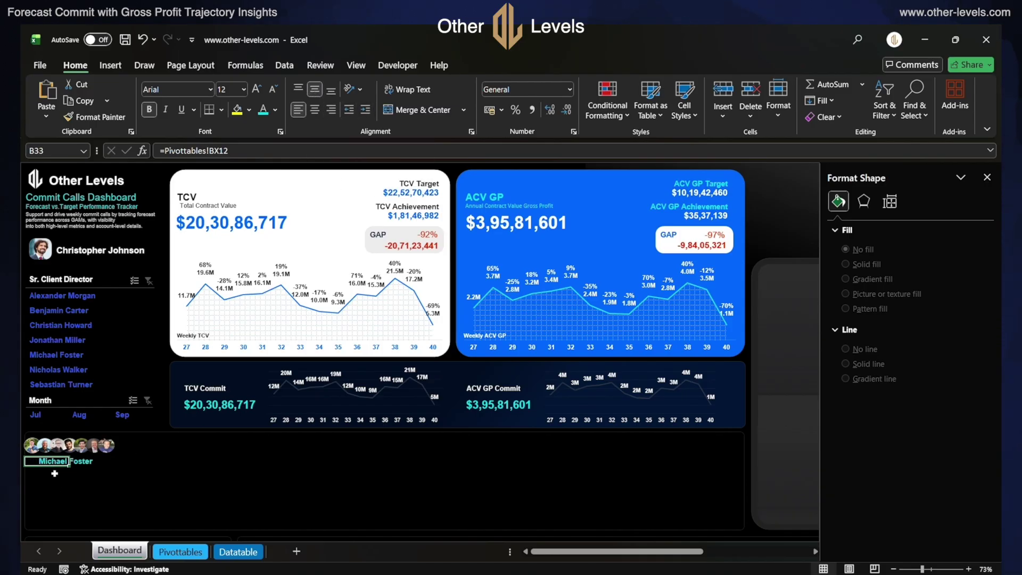
drag(68, 465, 69, 522)
click(82, 461)
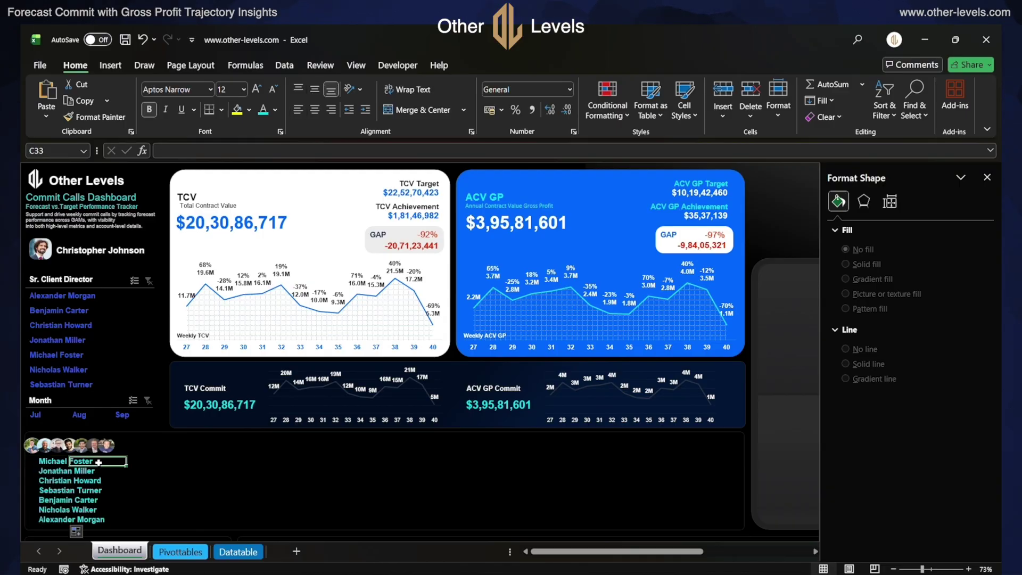
- Enter =Pivottables!BY10 in cell D31 and fill it across and down through E39 for the Best Case TCV and ACV GP columns
click(139, 444)
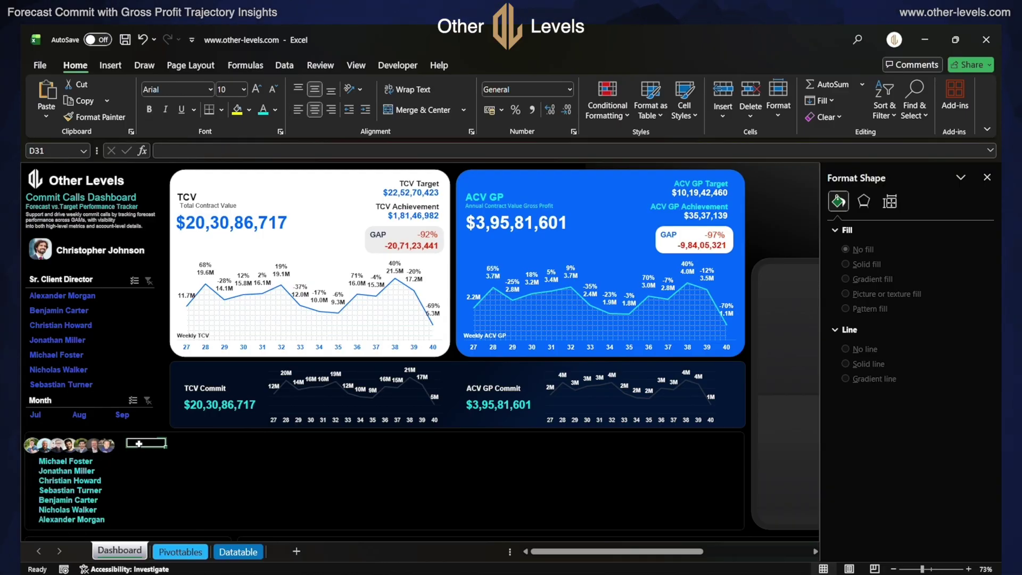
text(=)
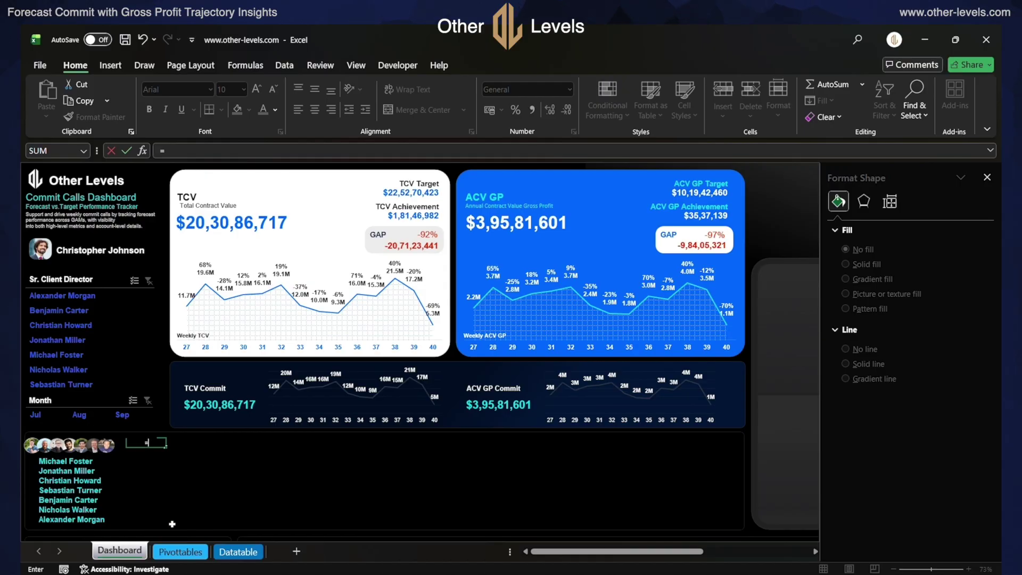
click(180, 552)
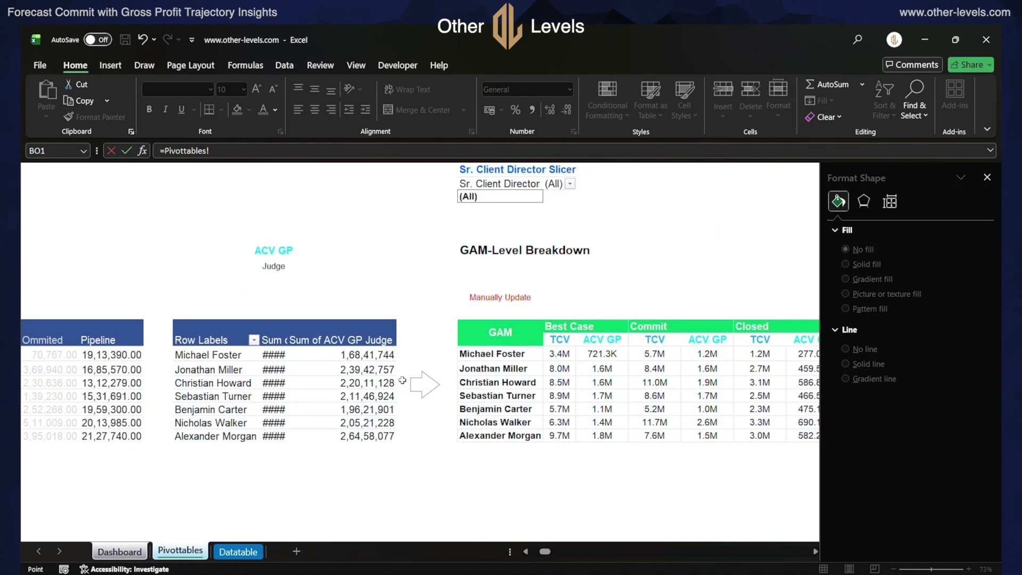
click(559, 339)
key(Return)
drag(165, 456, 203, 525)
- Merge and center the Best Case header across D31:E31
click(163, 449)
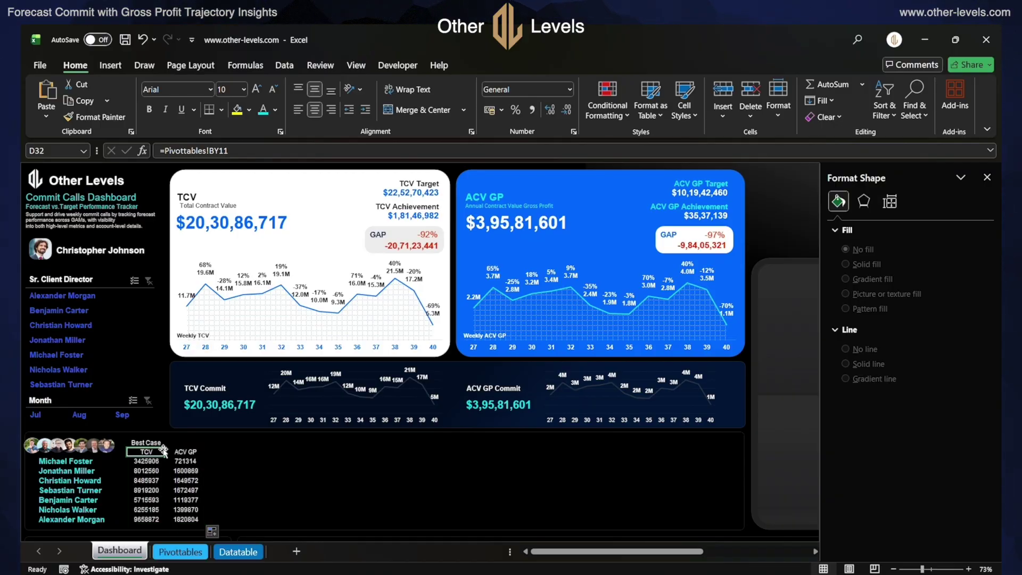
click(160, 443)
key(shift+Right)
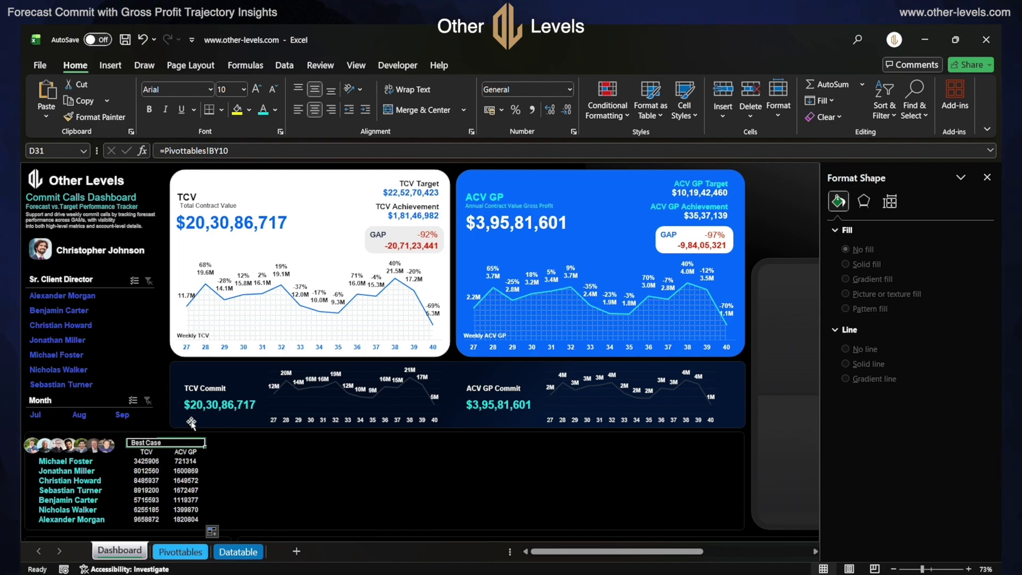
click(421, 110)
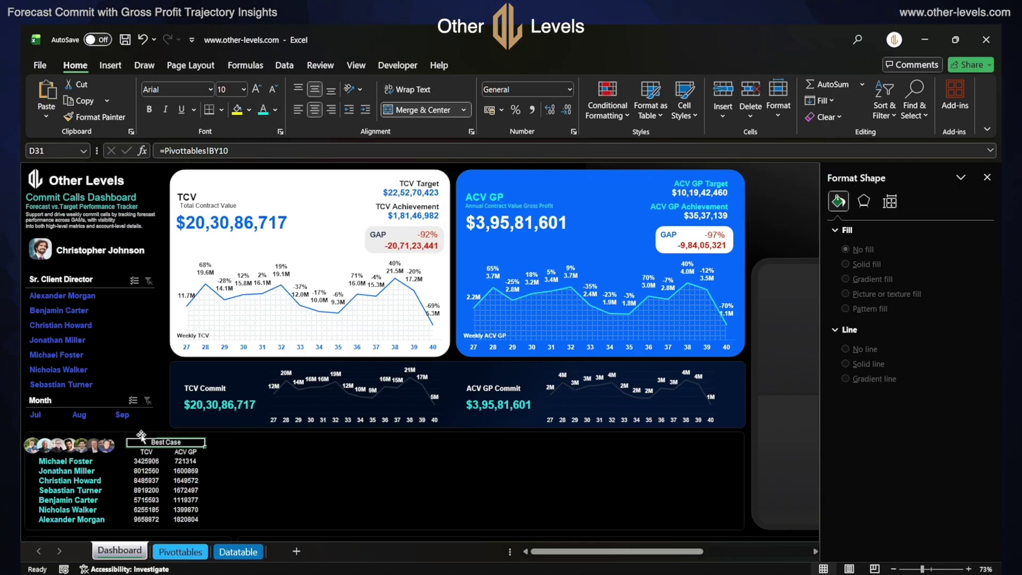
- Set the TCV and ACV GP subheaders in D32:E32 to font size 9 in grey
click(144, 454)
key(shift+Right)
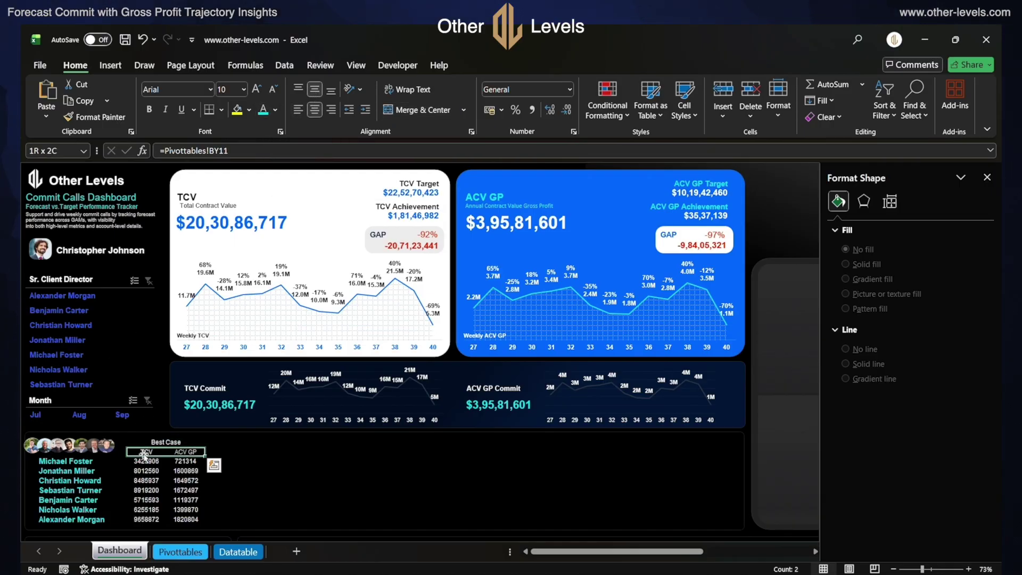
click(167, 91)
click(234, 88)
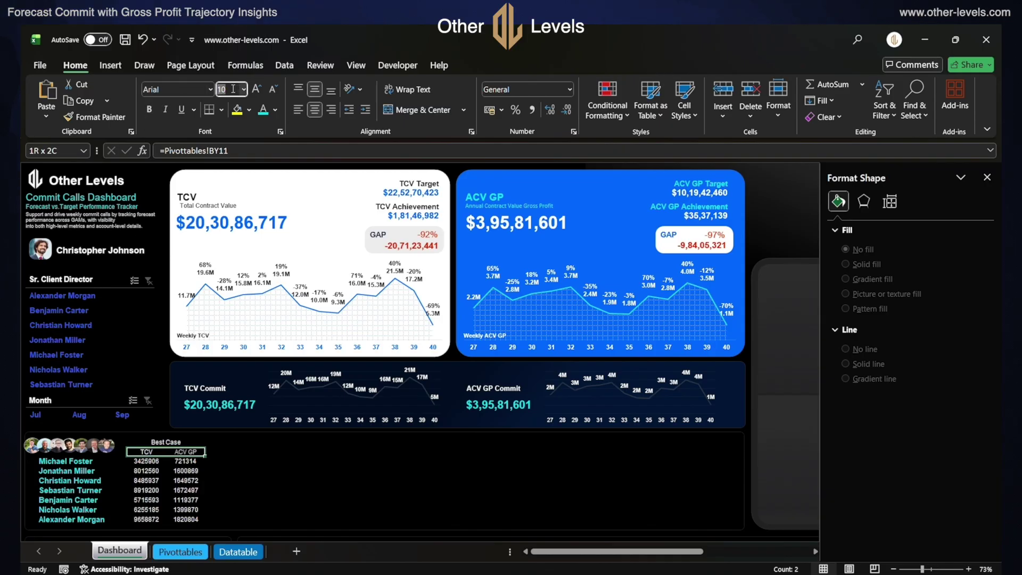
text(9)
key(Return)
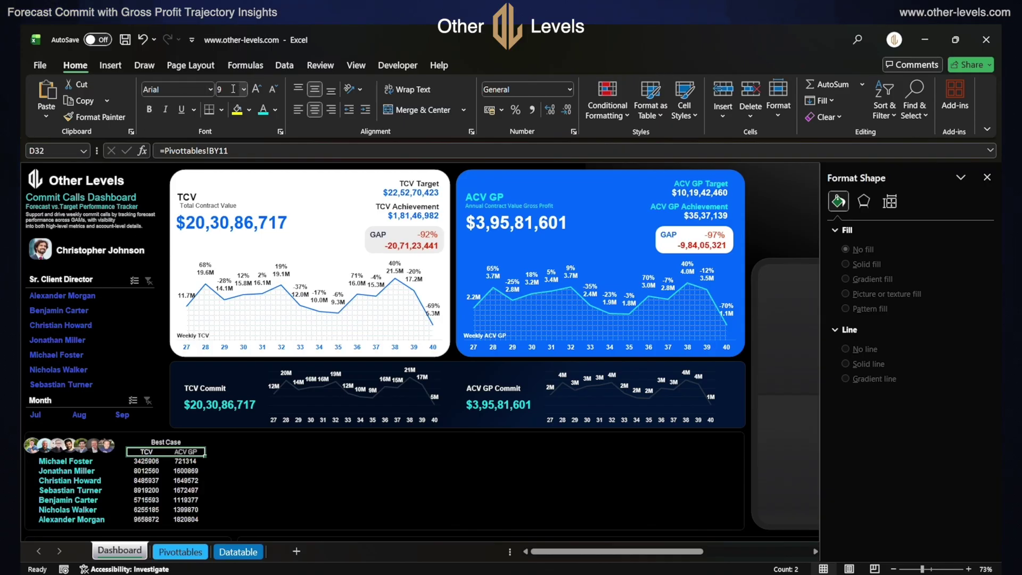
click(274, 110)
click(267, 235)
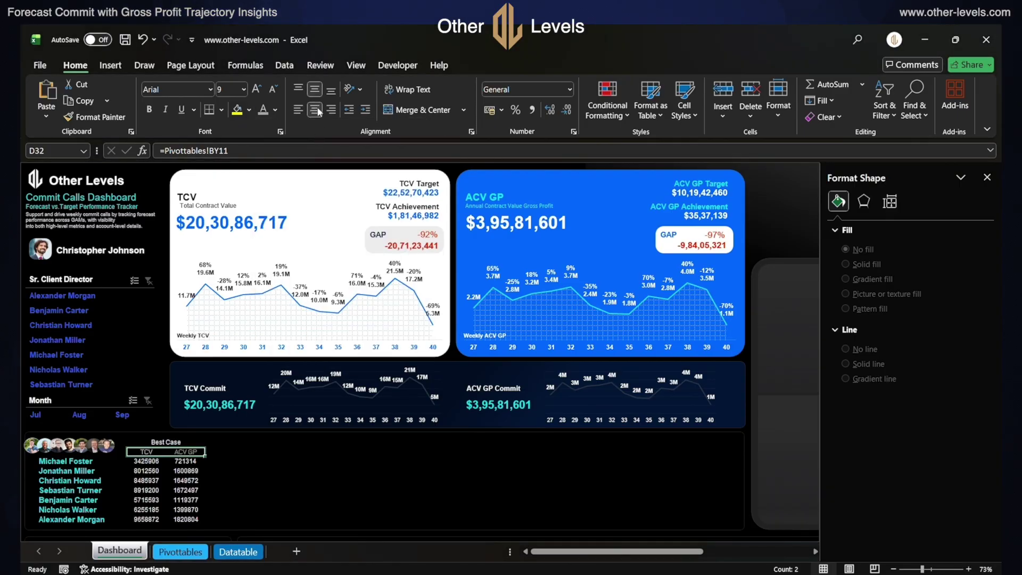
- Set the Best Case figures in D33:E39 to font size 12
click(153, 463)
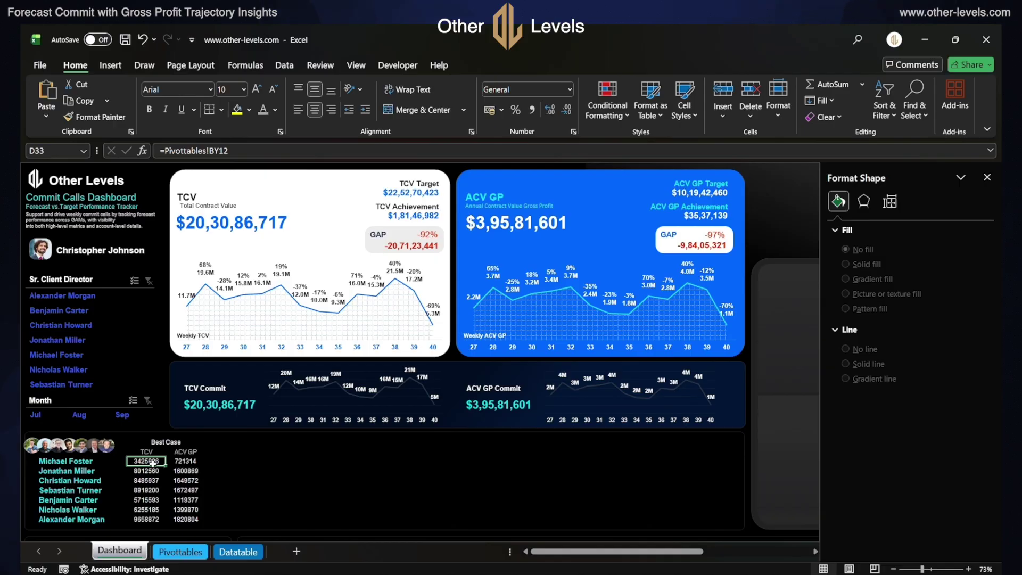
key(shift+Down)
key(shift+Down)
key(shift+Down)
key(shift+Down)
key(shift+Down)
key(shift+Down)
key(shift+Right)
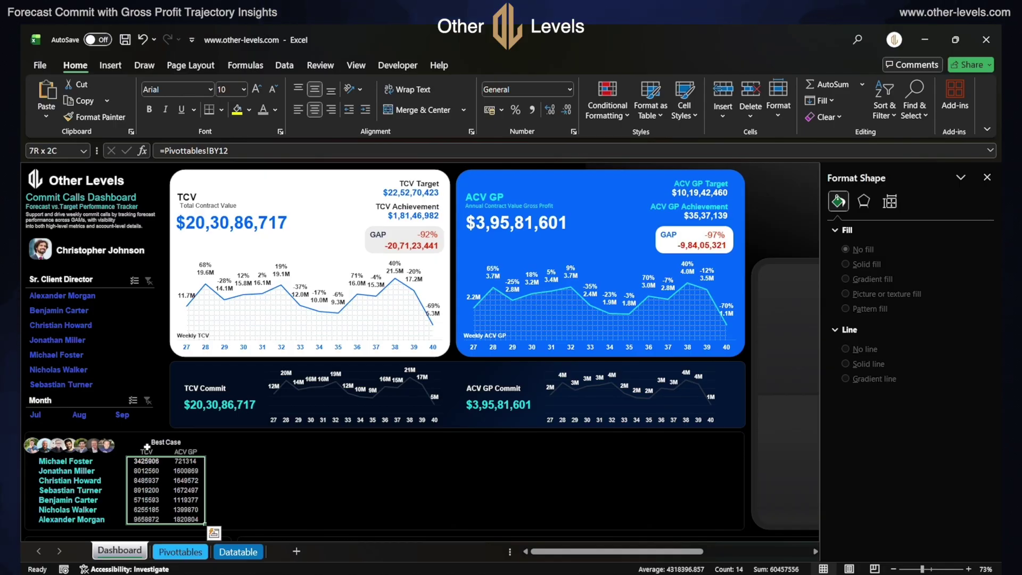
click(174, 90)
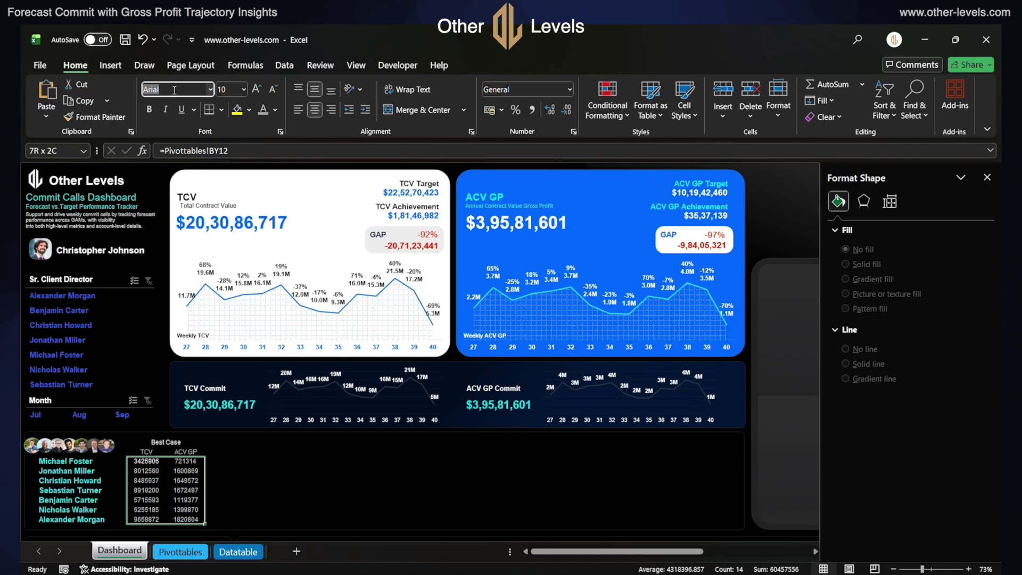
click(242, 89)
text(12)
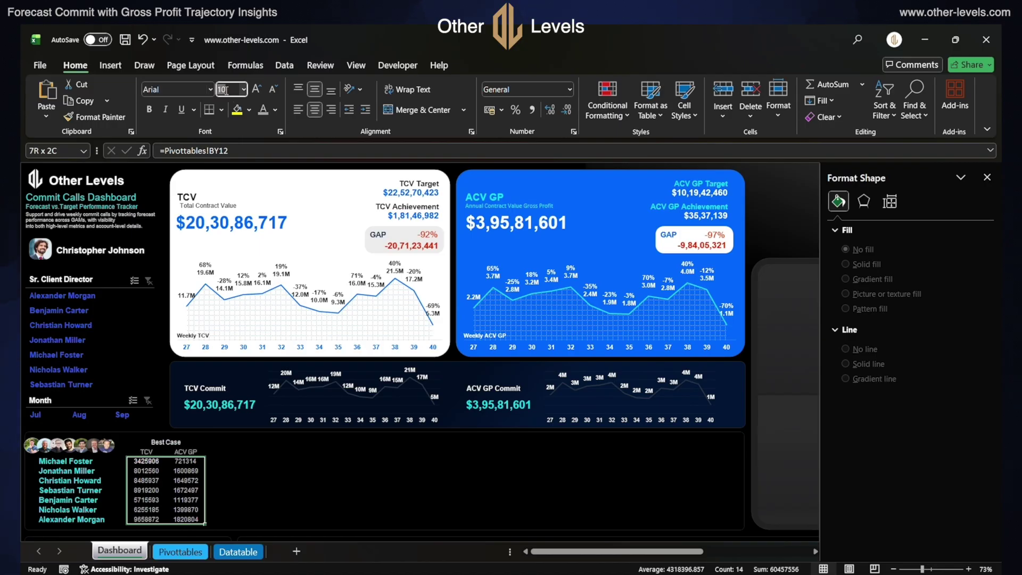
key(Return)
click(274, 113)
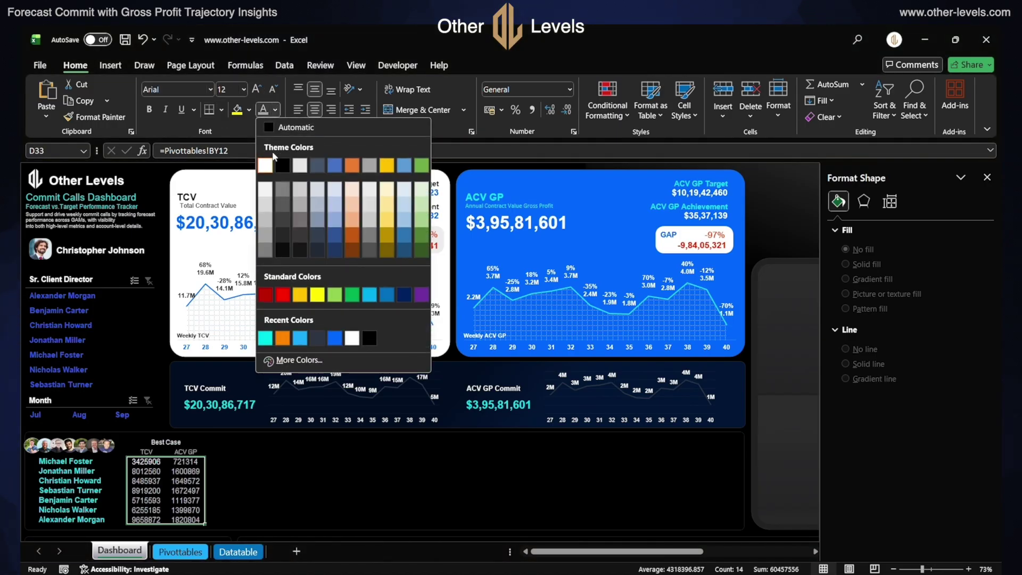
key(Escape)
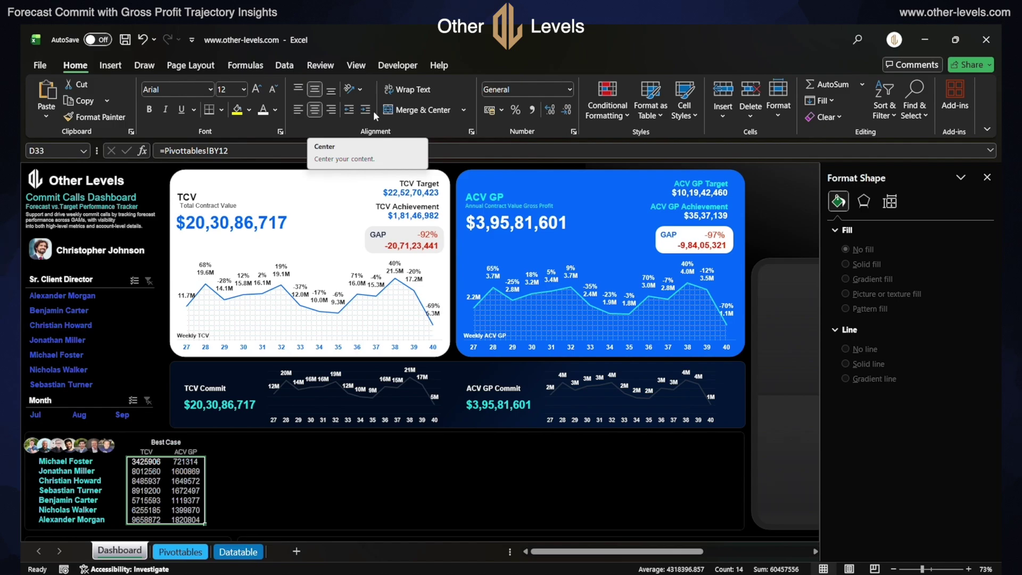
- Apply the custom number format [>=1000000]0.0,,"M";[>=1000]0.0,"K";0 to the Best Case figures in D33:E39
click(568, 90)
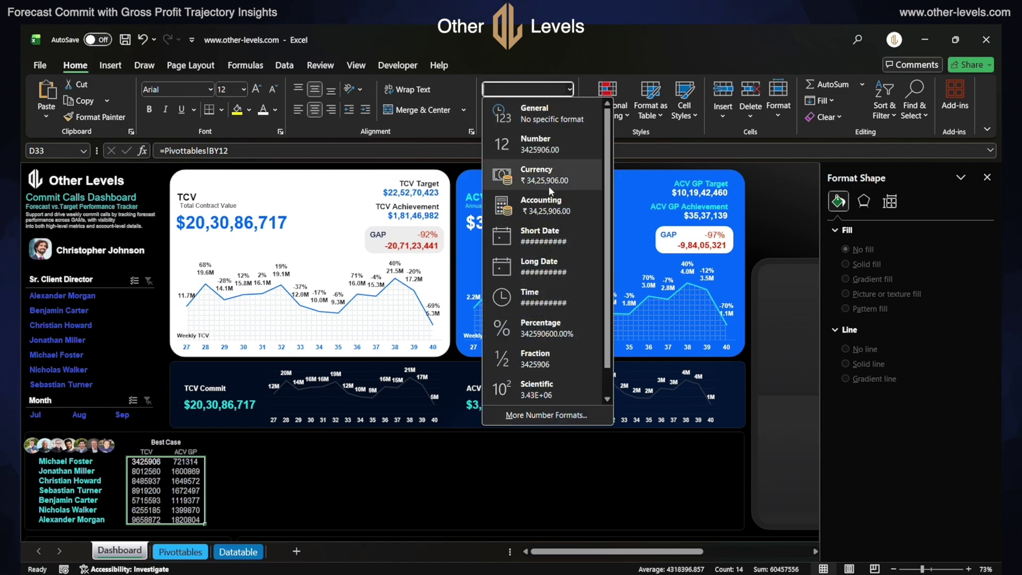
click(505, 415)
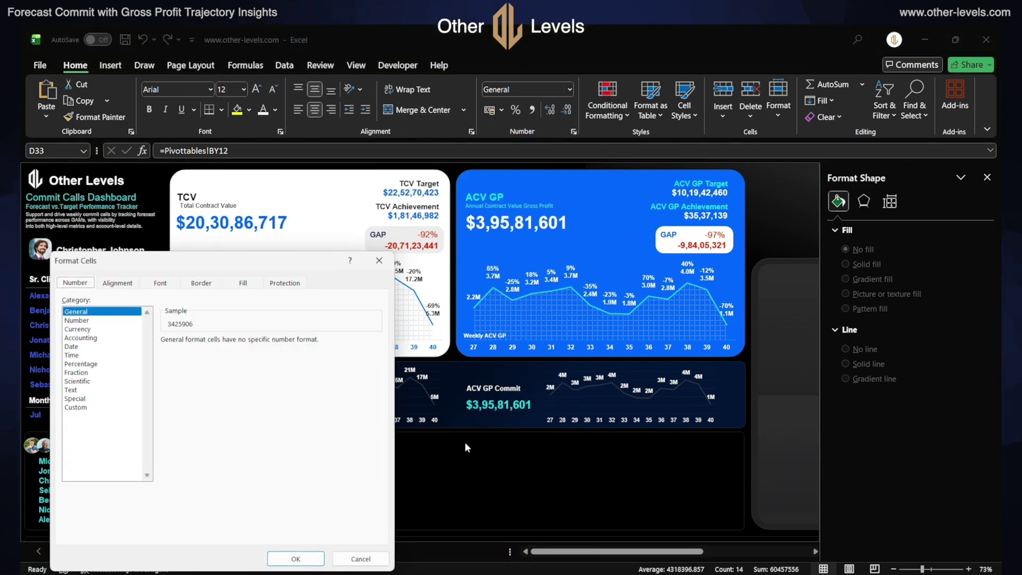
click(81, 408)
scroll(377, 394, down, 1)
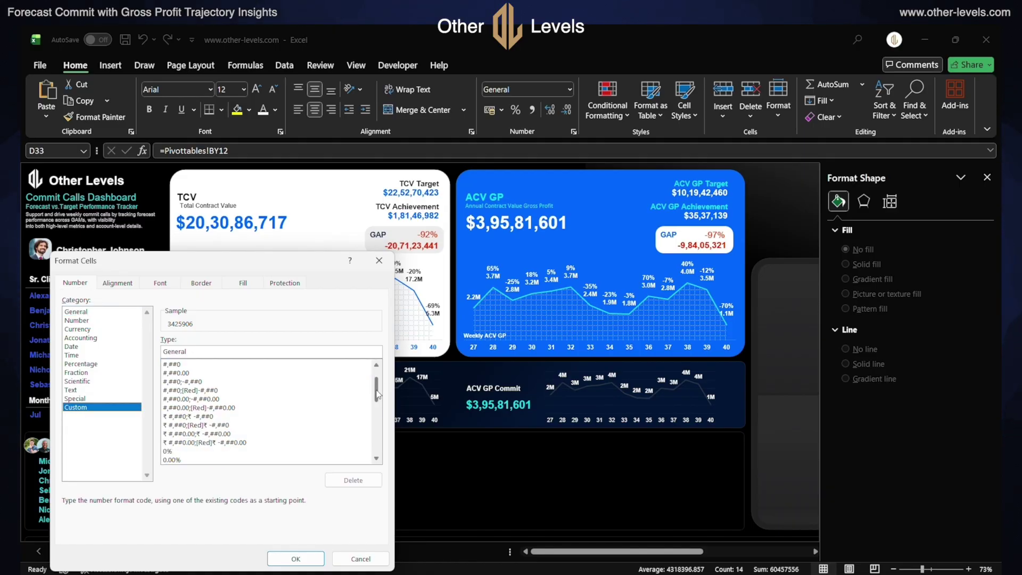
drag(377, 394, 376, 453)
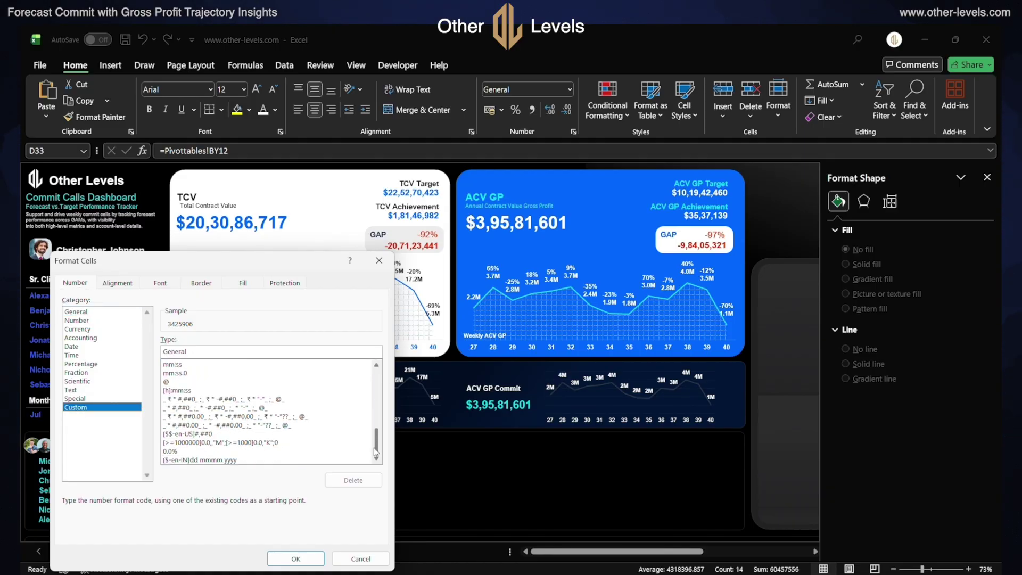
click(226, 443)
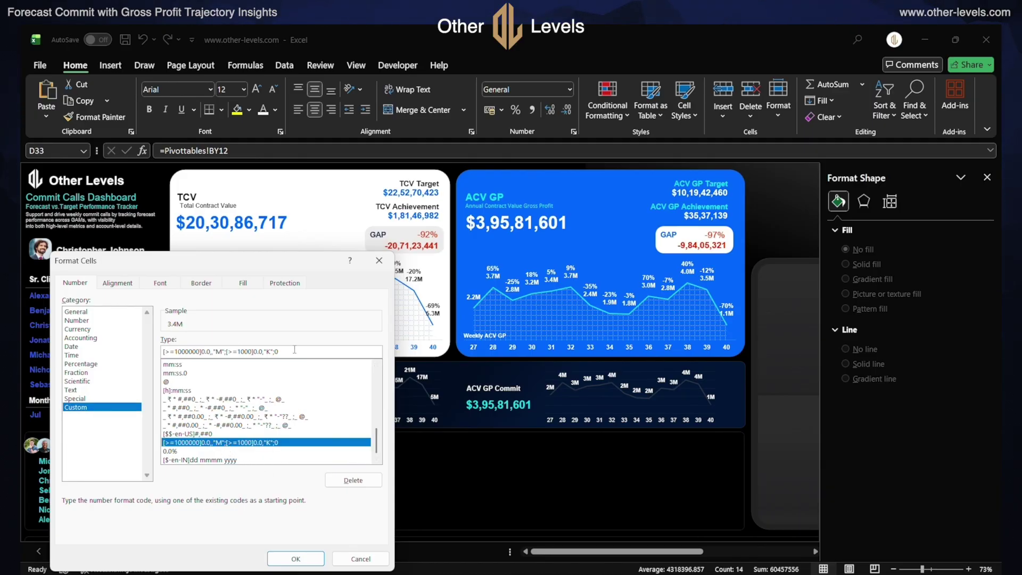
click(296, 558)
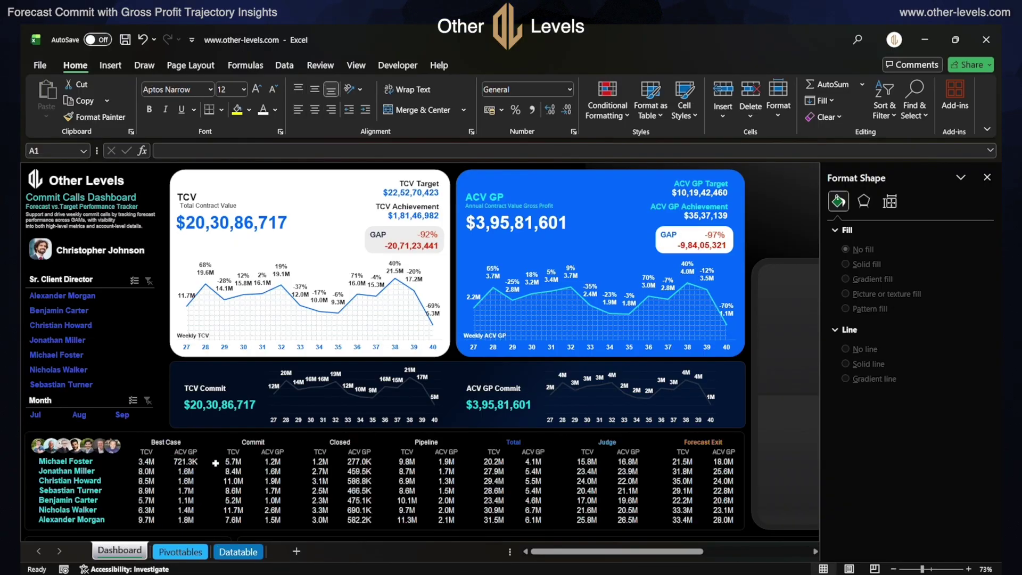
- Examine the linked formulas of the Total, Judge and Forecast Exit headers in row 31
click(532, 443)
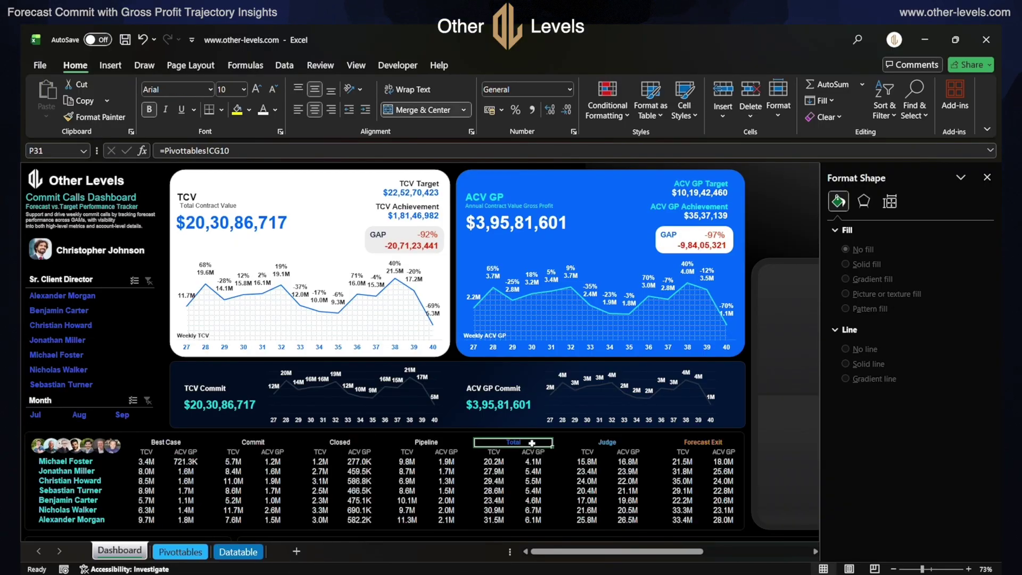
click(630, 442)
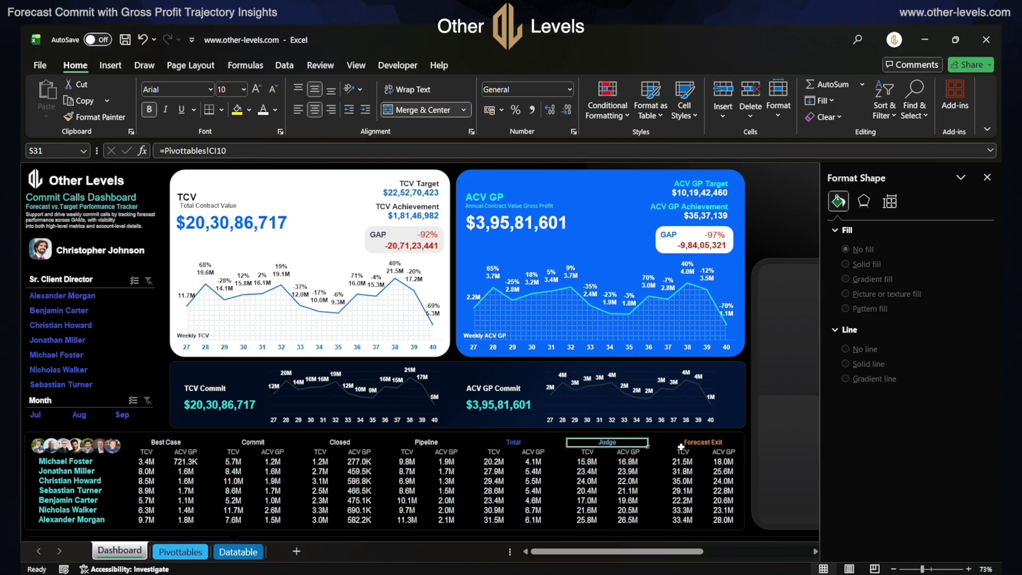
click(728, 442)
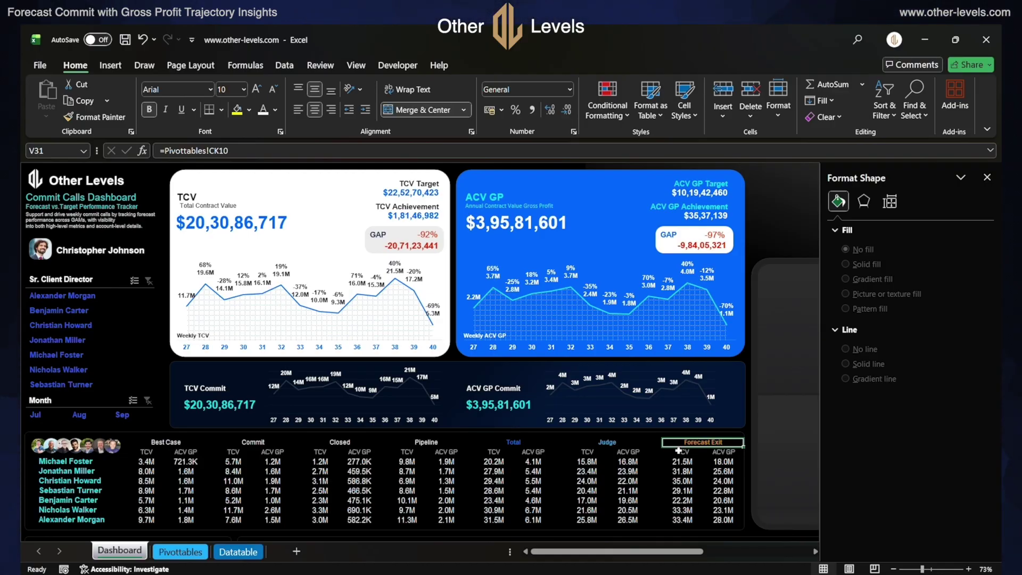
- Draw a rectangle about 2.14" wide and 1.84" high over the Judge columns of the breakdown table
click(110, 65)
click(217, 84)
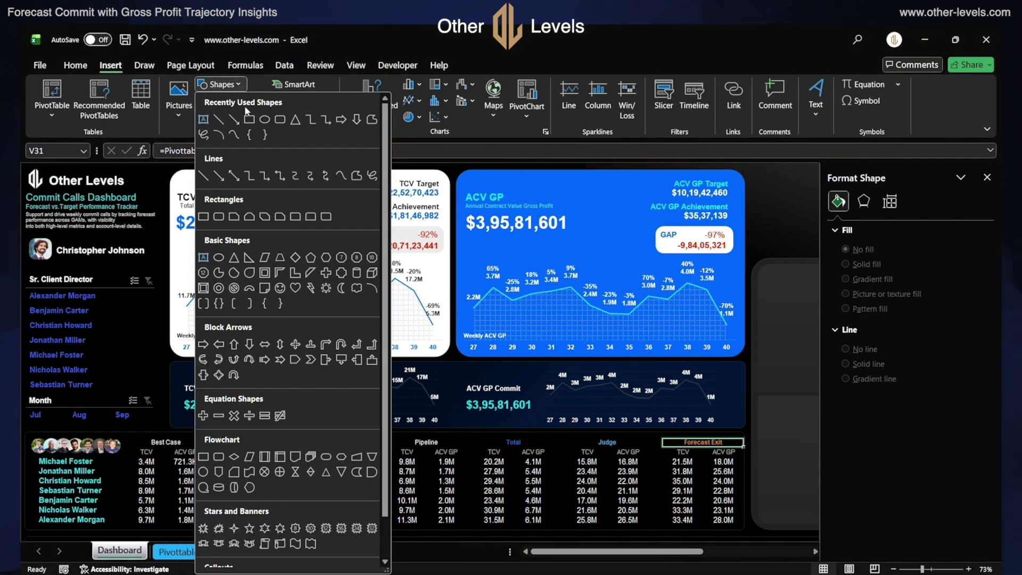
click(249, 118)
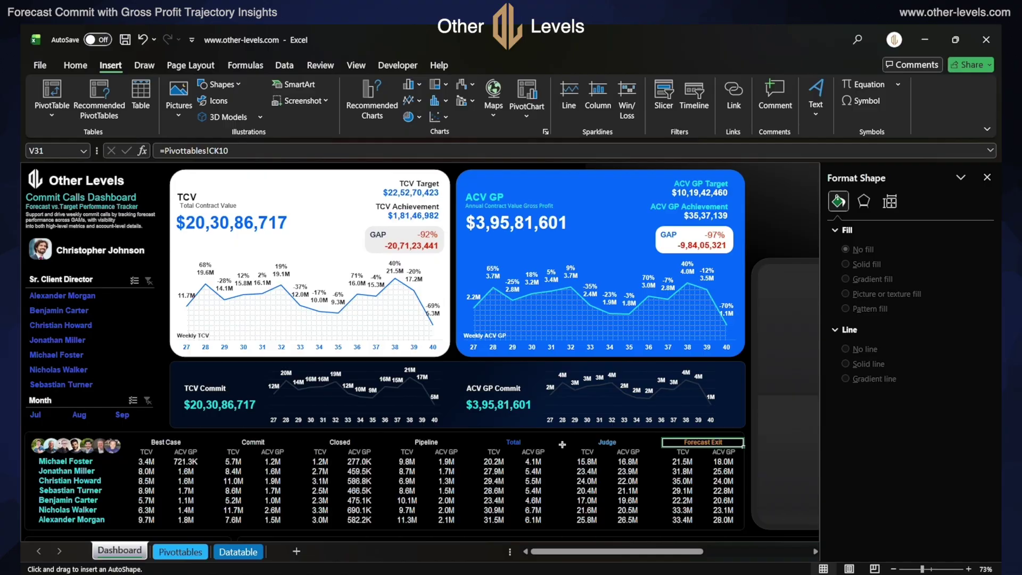
drag(562, 442, 659, 525)
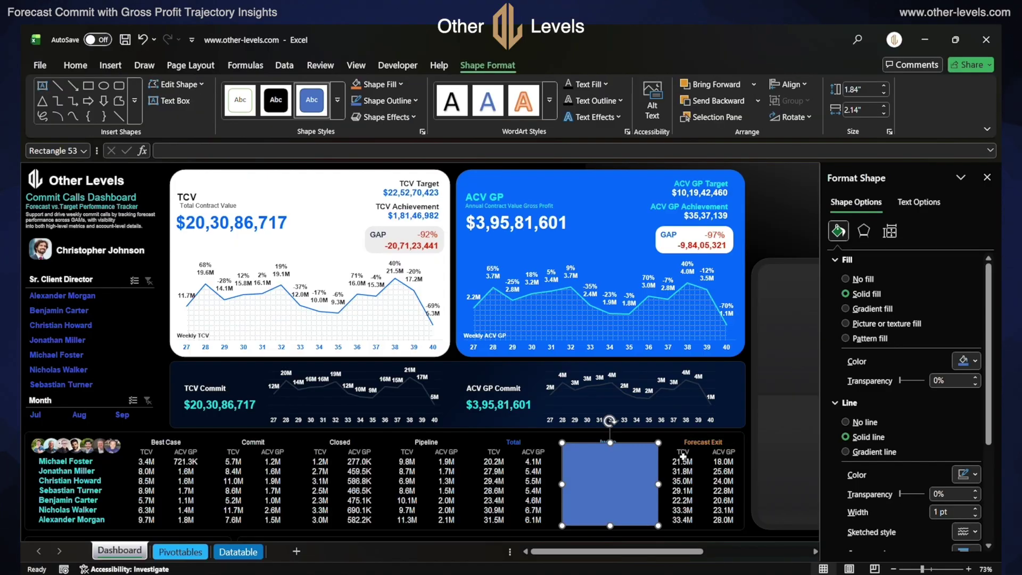
- Examine the colour, position and transparency of each gradient line stop on the rounded outline around the Judge columns
click(846, 279)
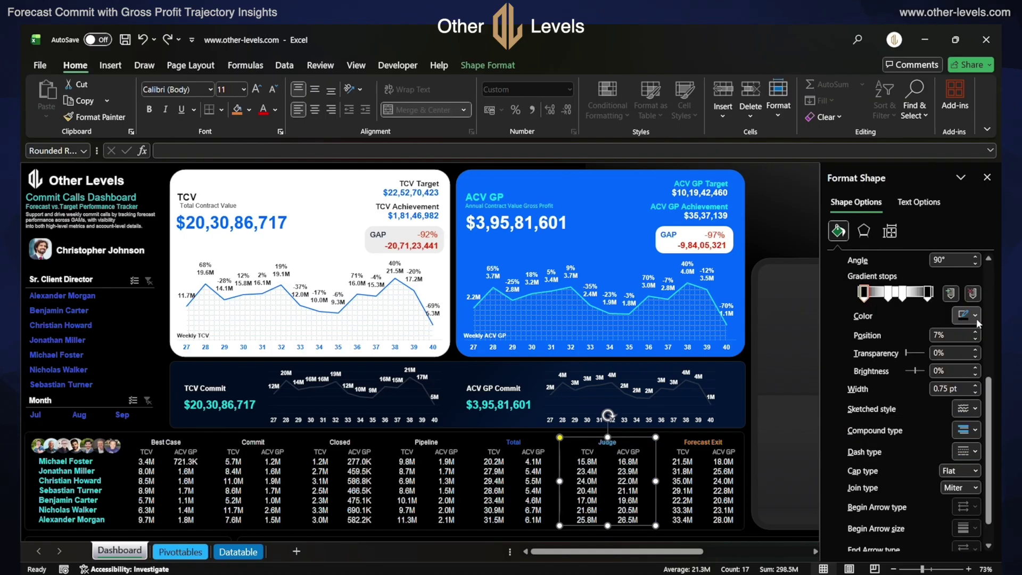
click(976, 315)
click(977, 322)
click(957, 336)
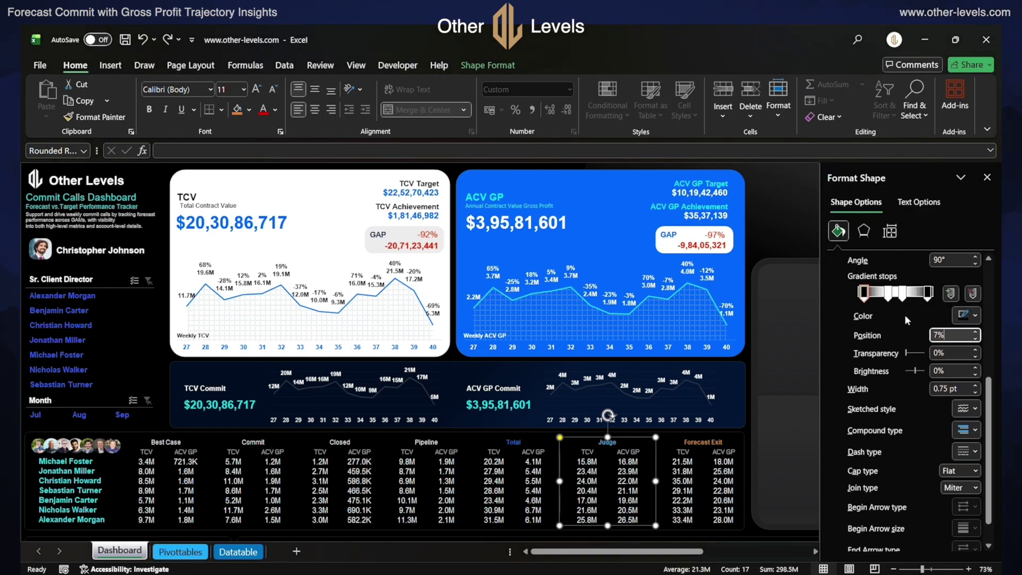
click(889, 293)
click(951, 336)
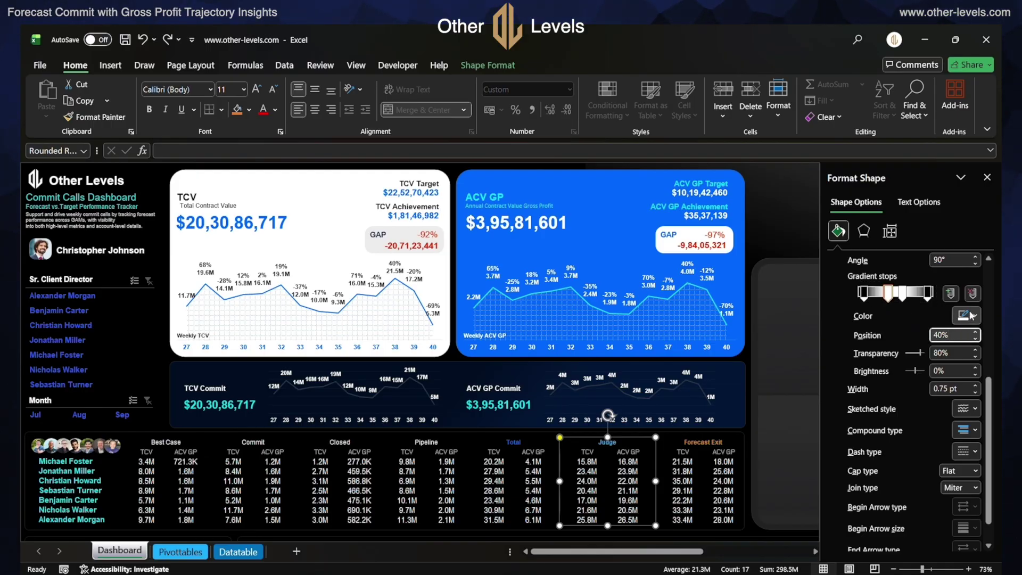
key(shift+Tab)
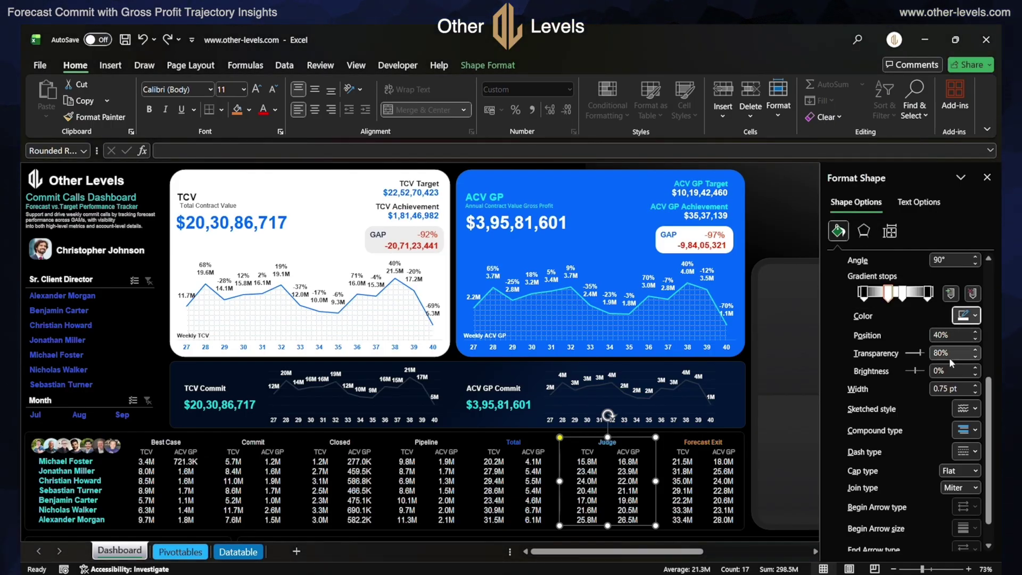
click(903, 294)
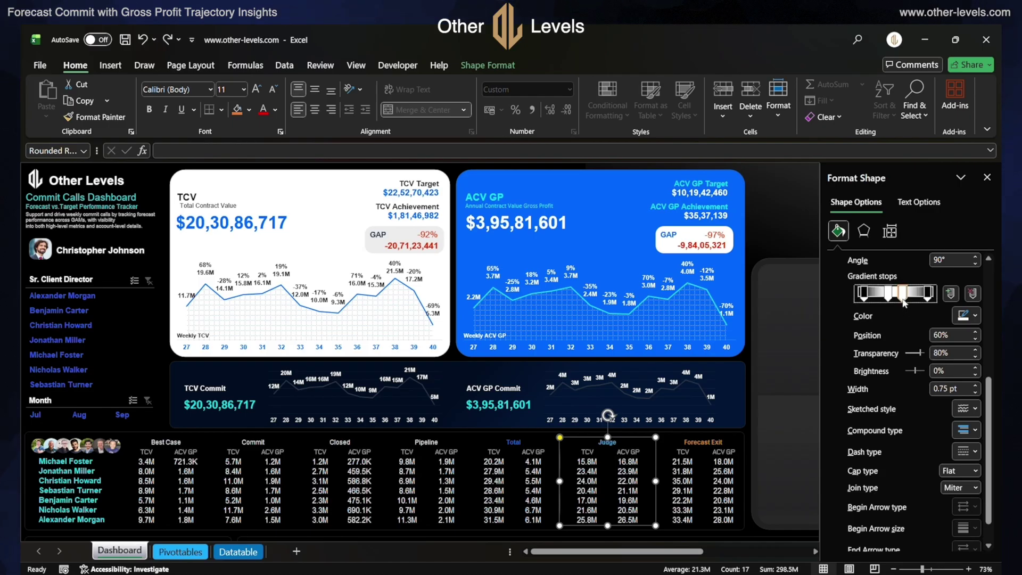
click(958, 333)
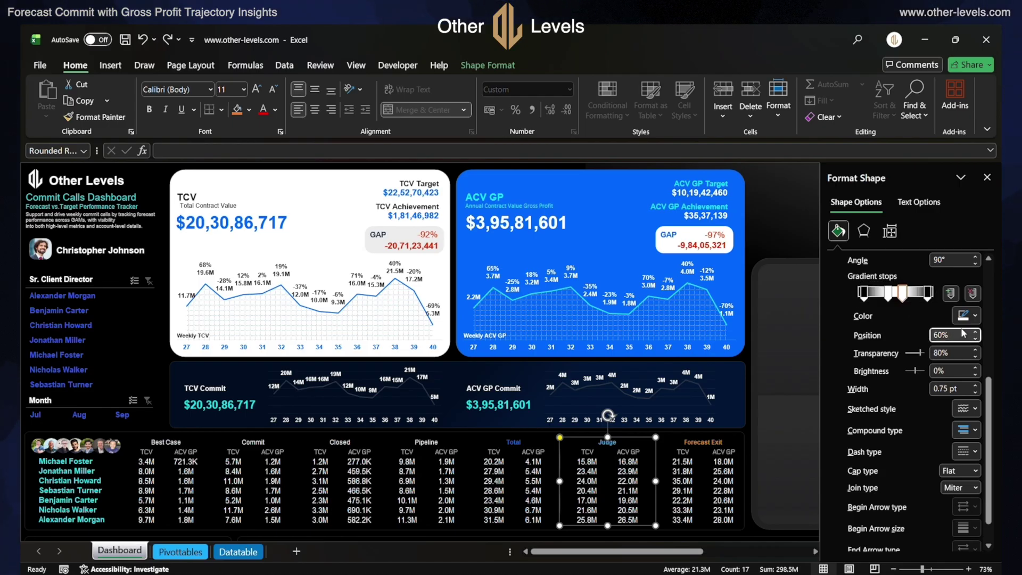
click(967, 315)
click(966, 315)
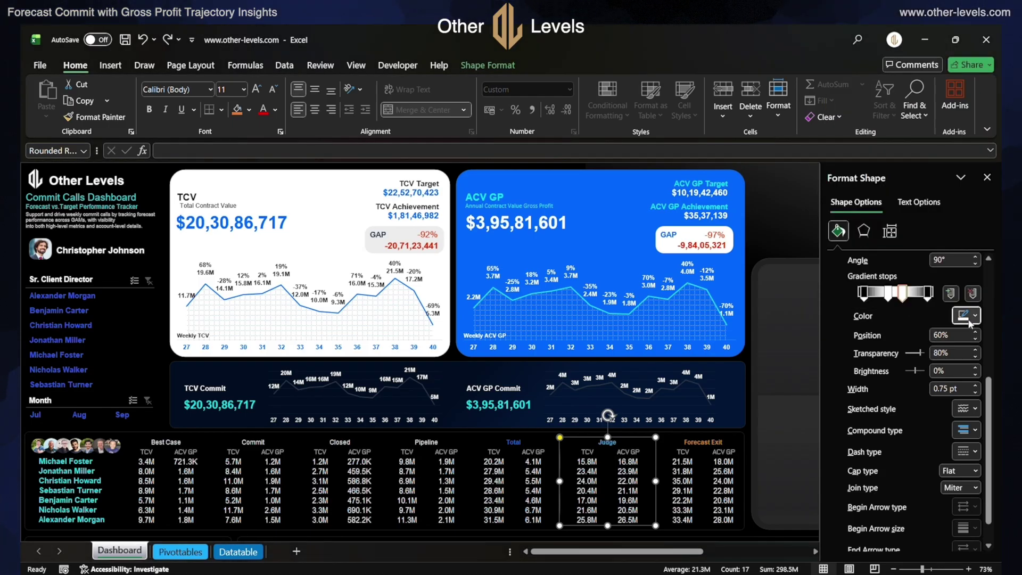
click(956, 355)
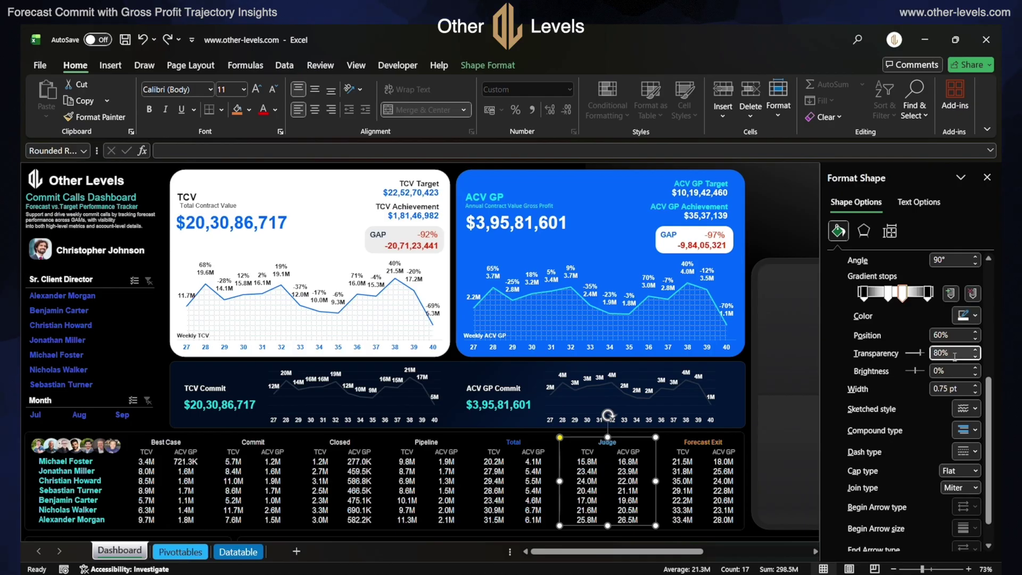
click(928, 293)
click(957, 334)
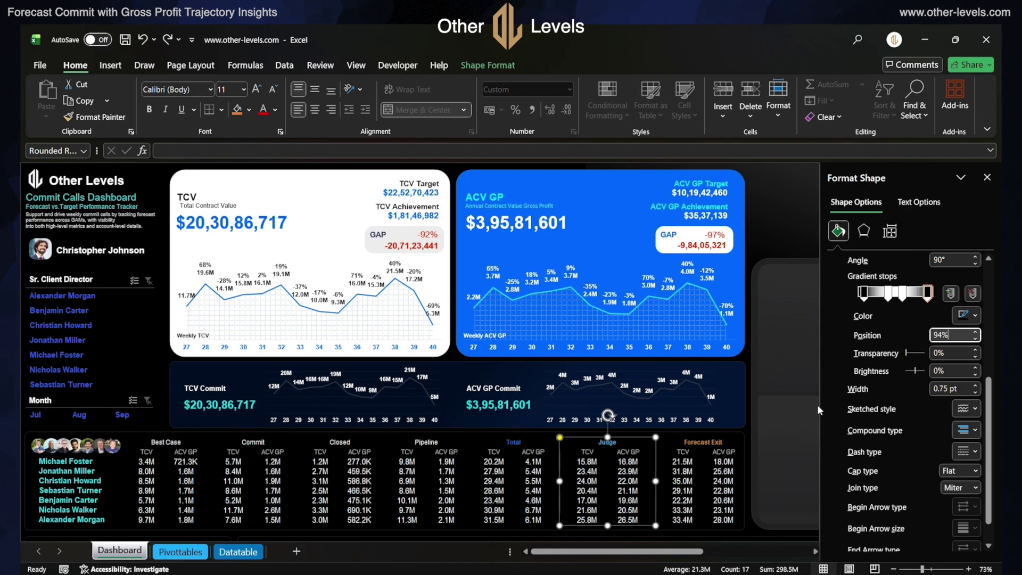
key(Escape)
- Examine the gradient fill stops of the dark background rectangle behind the dashboard, including their colour, position, transparency and brightness
scroll(632, 488, right, 5)
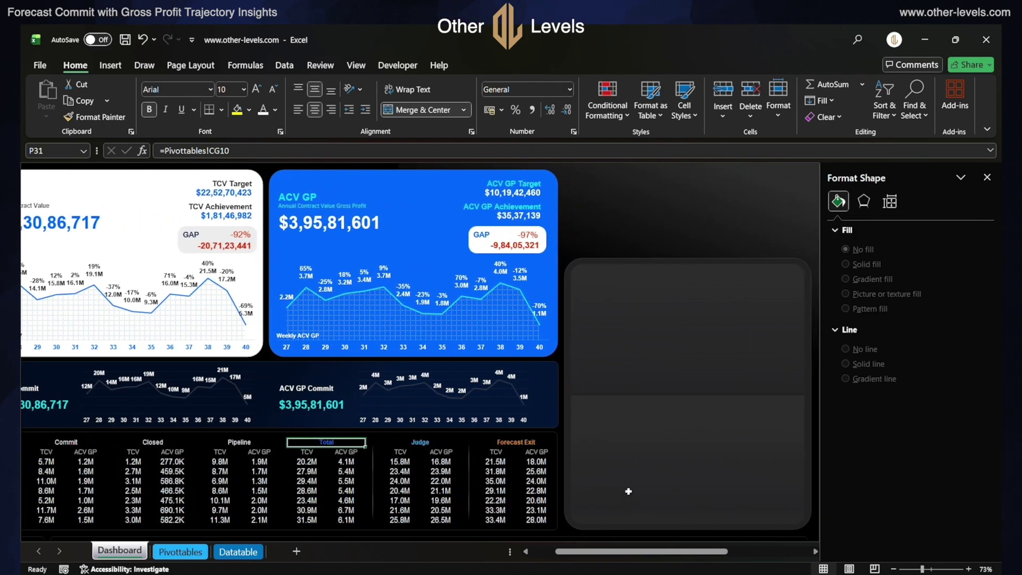
click(629, 491)
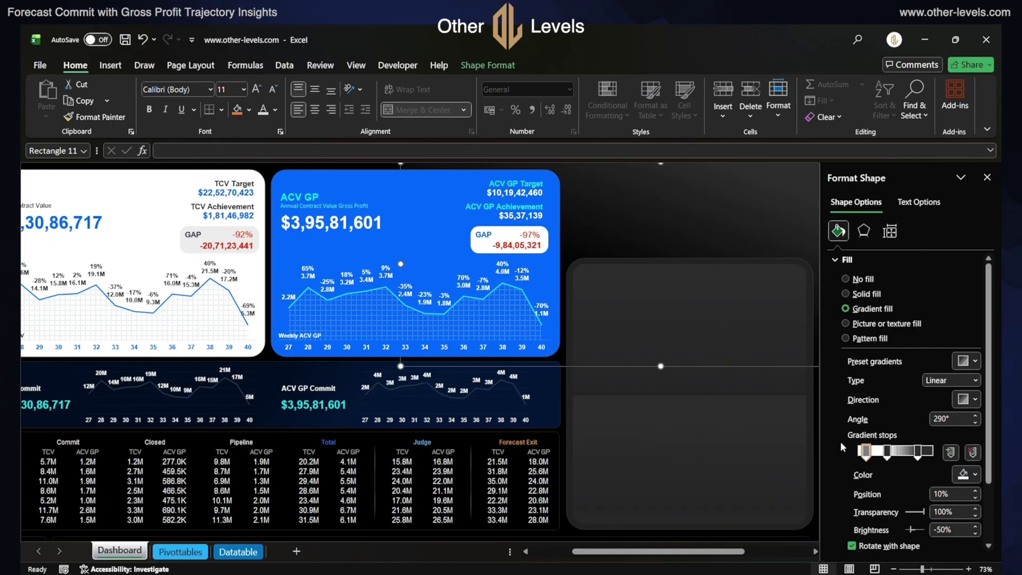
click(964, 474)
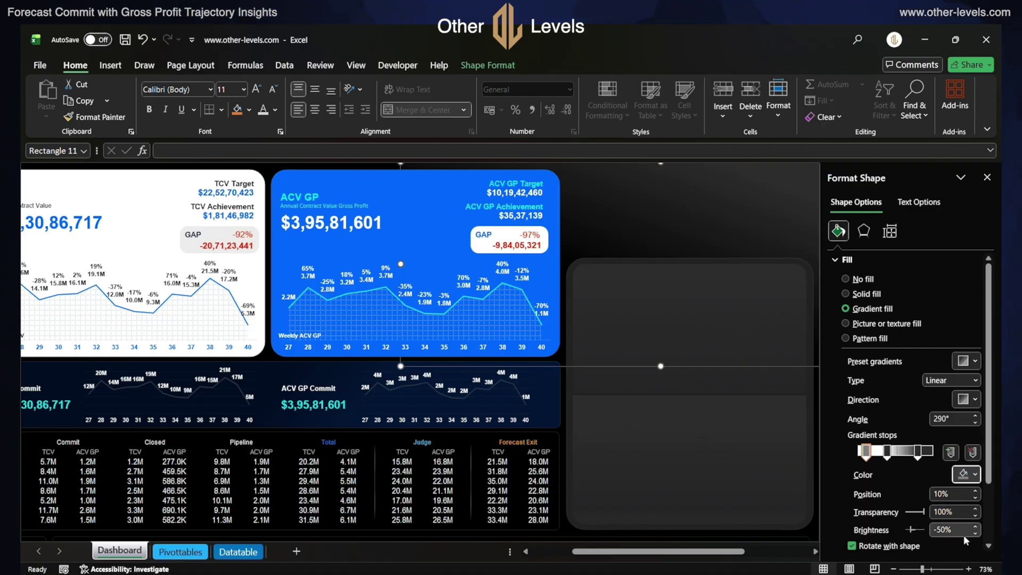
click(888, 453)
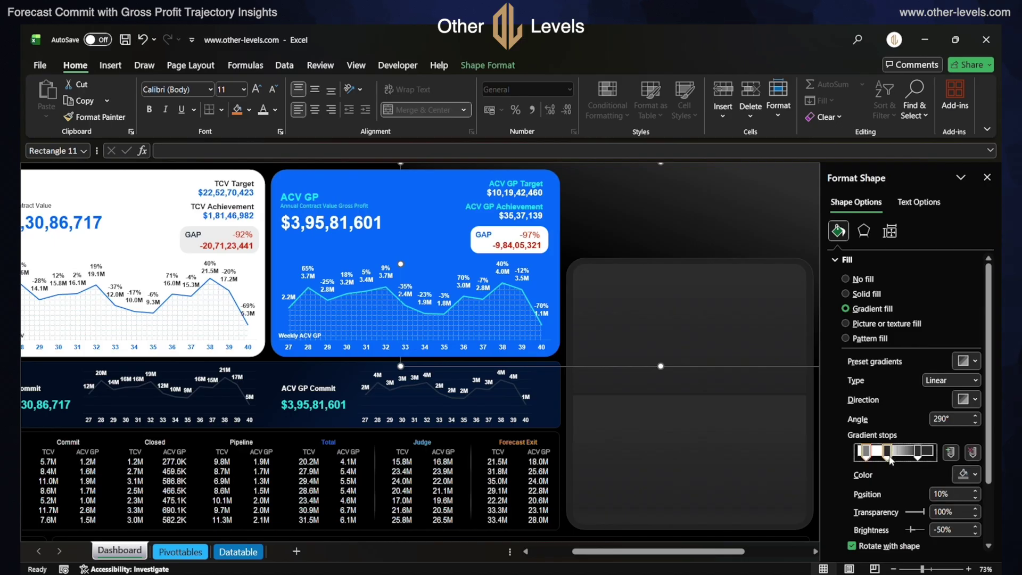
click(950, 494)
click(954, 508)
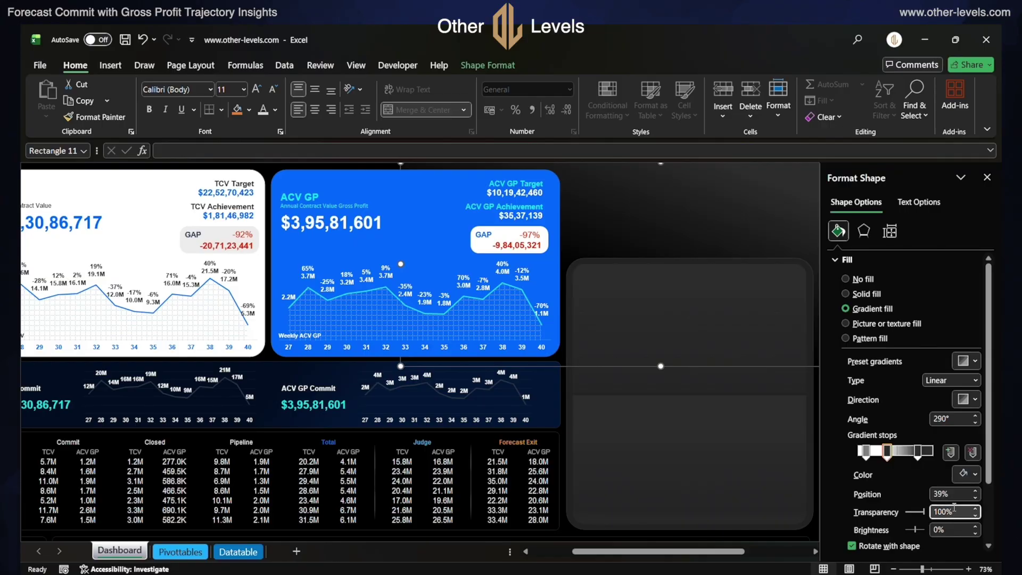
click(918, 450)
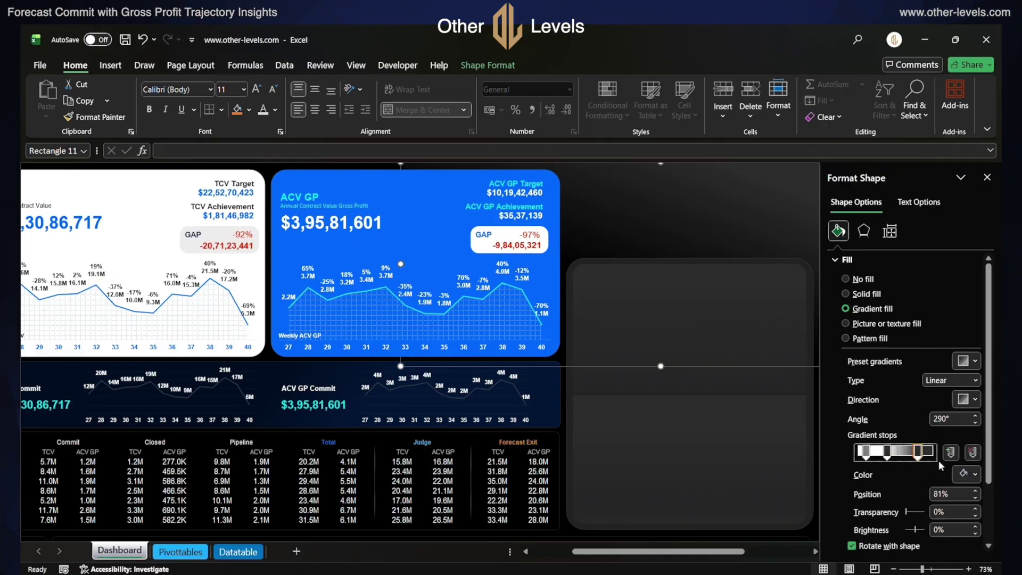
click(959, 491)
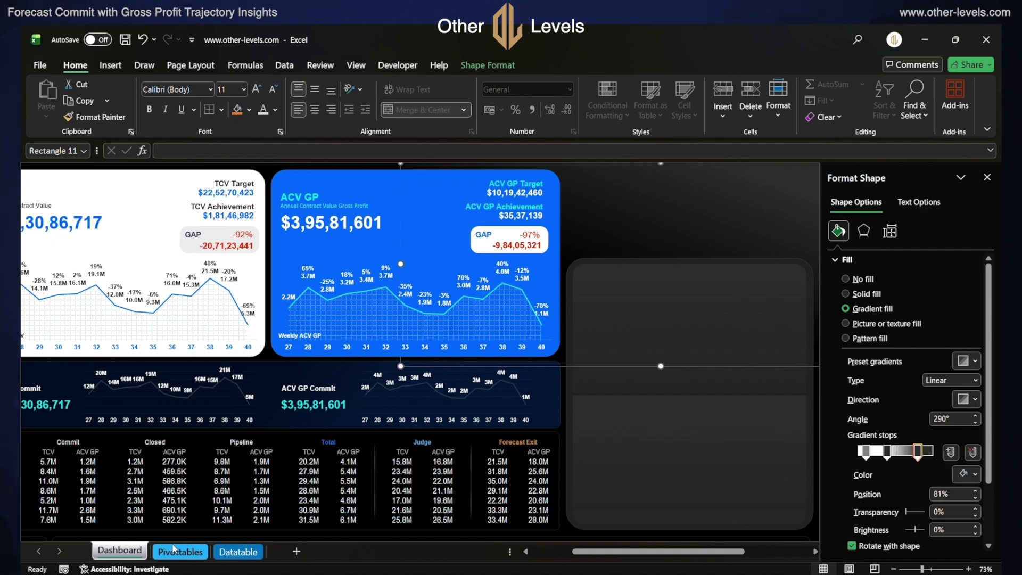
- Insert a clustered column PivotChart from the Monthly (Best Case, Commit, Closed, and Pipeline) TCV table on the Pivottables sheet
click(175, 552)
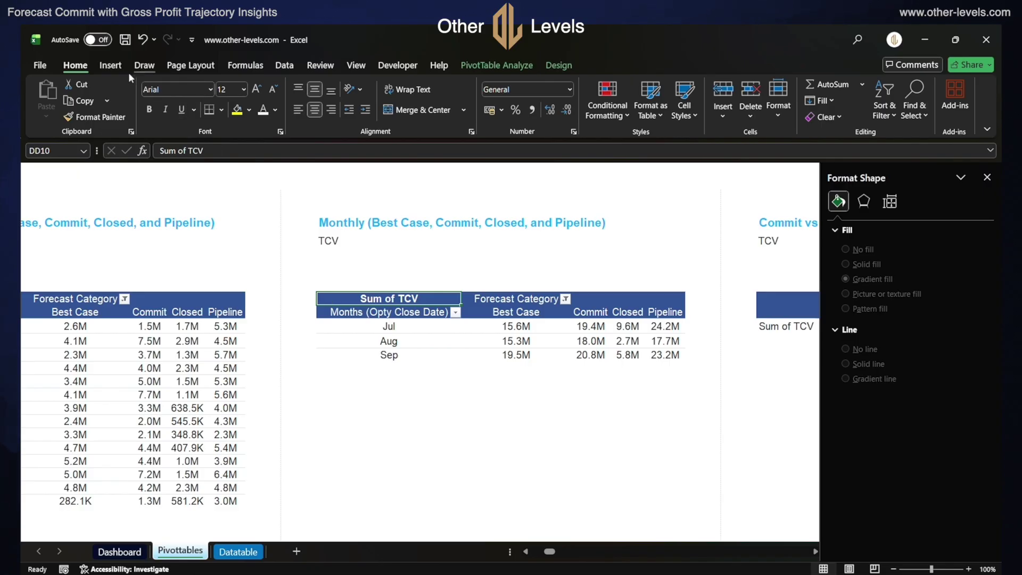
click(113, 67)
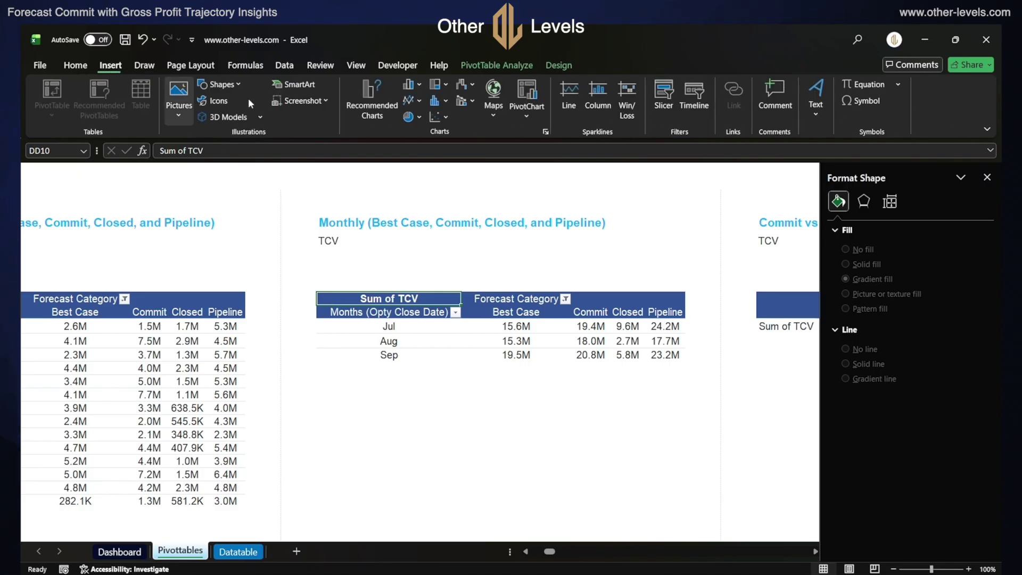
click(414, 90)
click(414, 129)
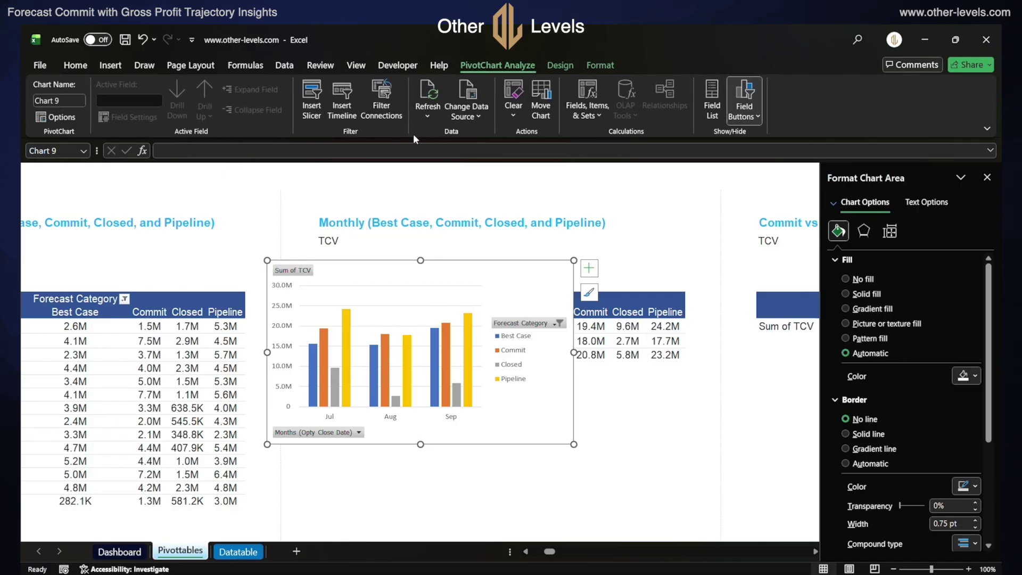
- Move the monthly column chart onto the Dashboard sheet beside the ACV GP card and remove its fill and border
key(Delete)
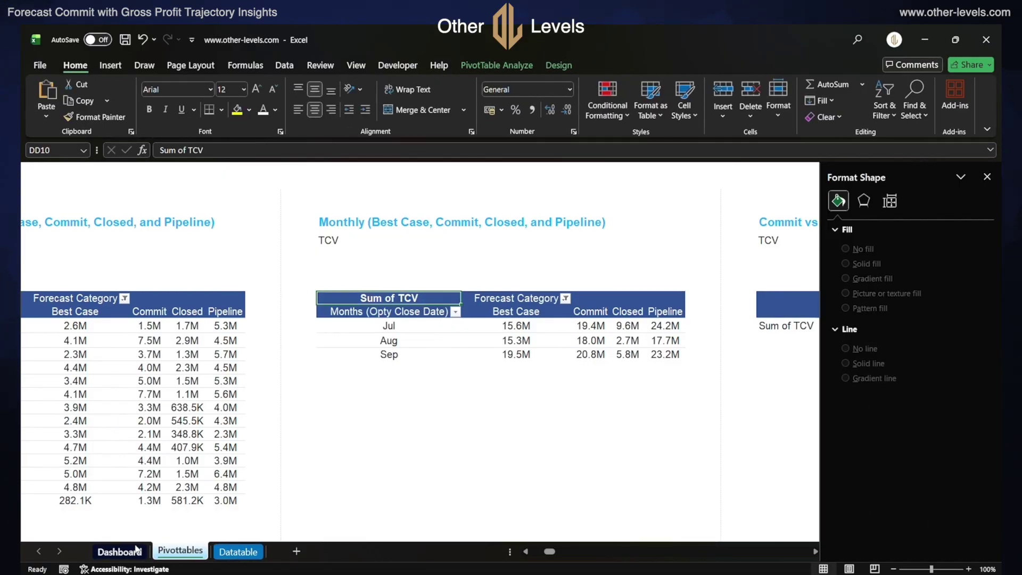
click(136, 550)
key(ctrl+v)
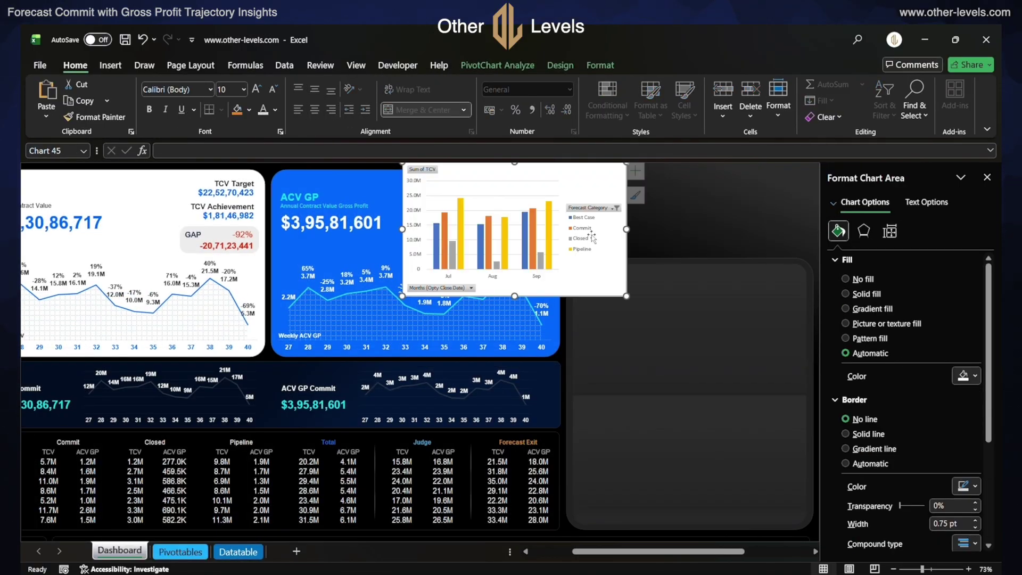
drag(608, 292, 773, 301)
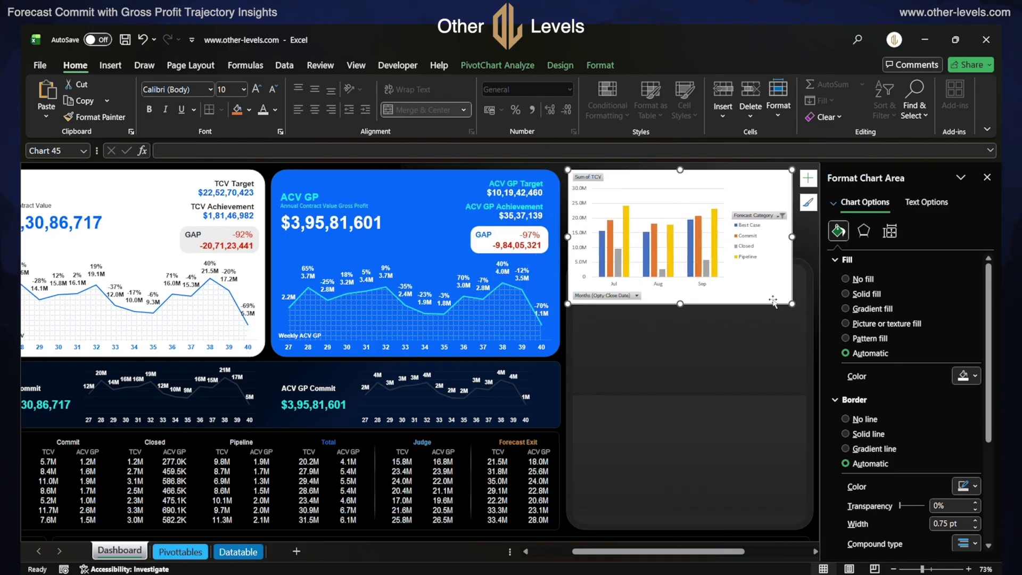
click(845, 284)
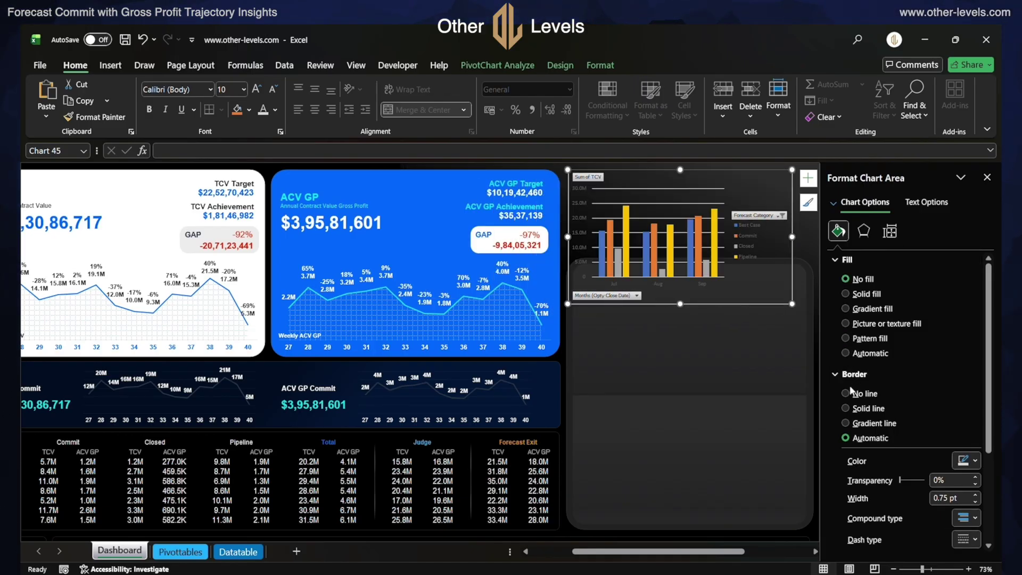
- Format the chart's major gridlines as a solid line with 82% transparency, 0.5 pt width and the Dash dash type
click(713, 198)
click(714, 205)
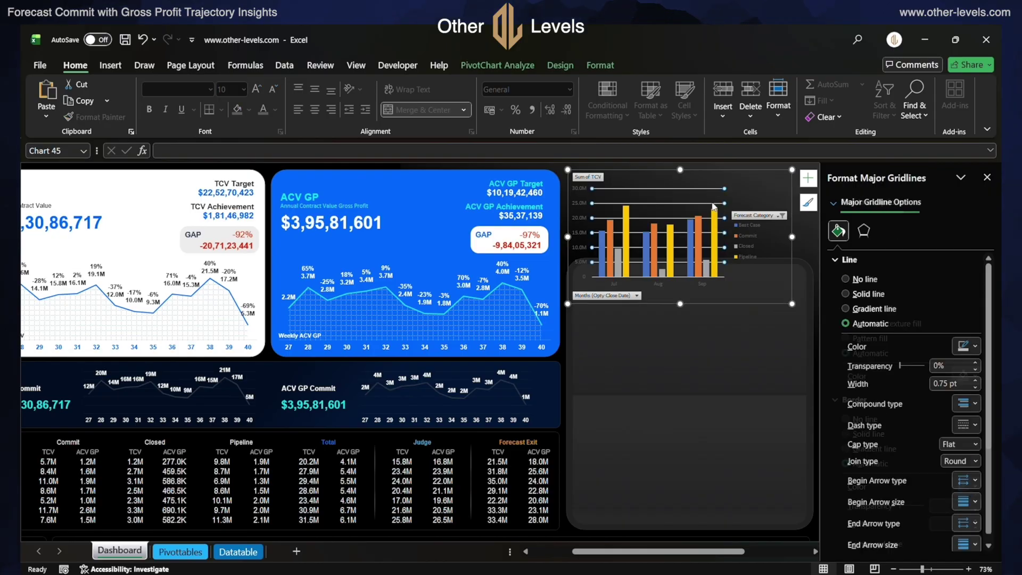
click(855, 294)
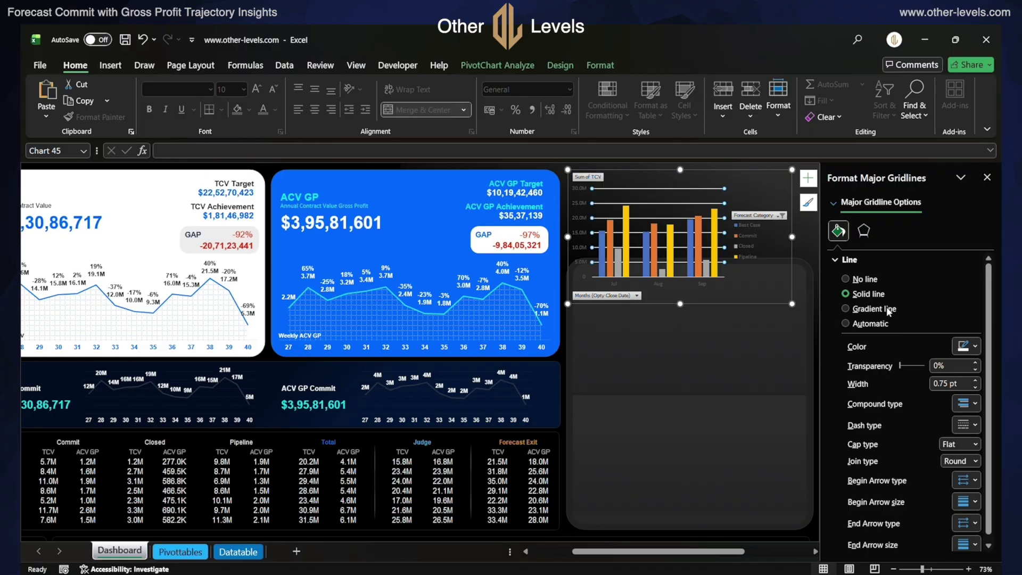
click(961, 369)
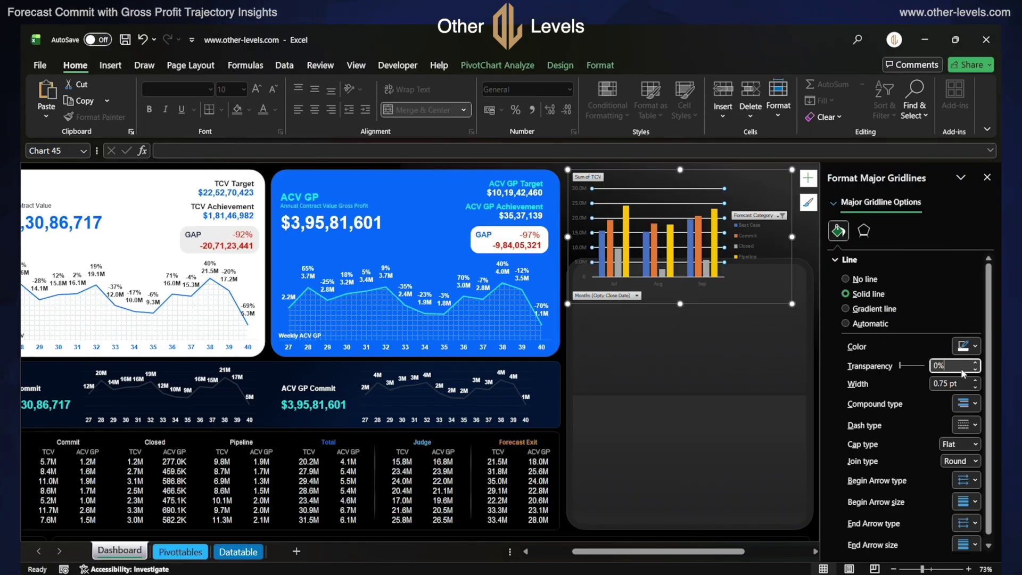
text(82)
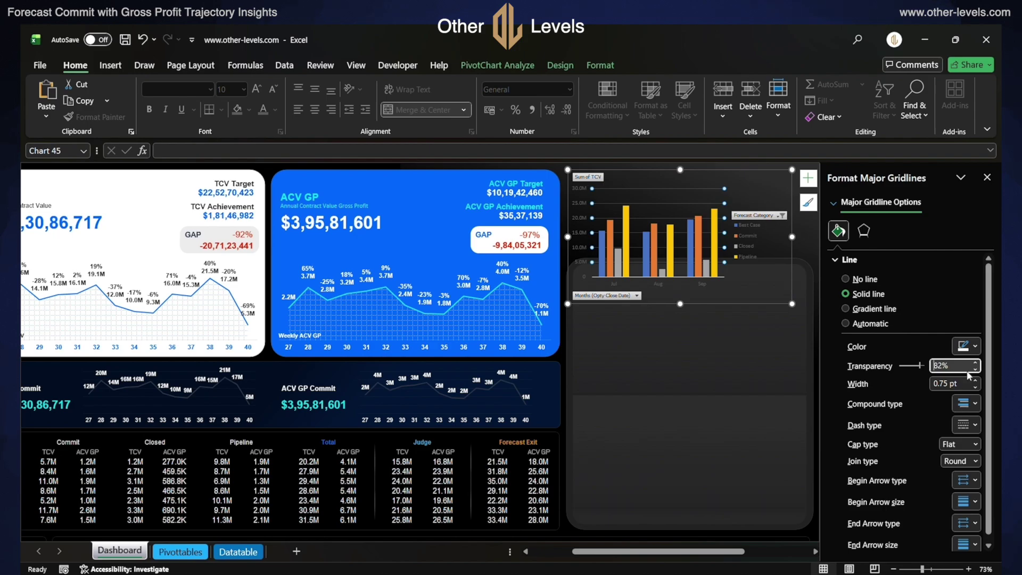
click(976, 389)
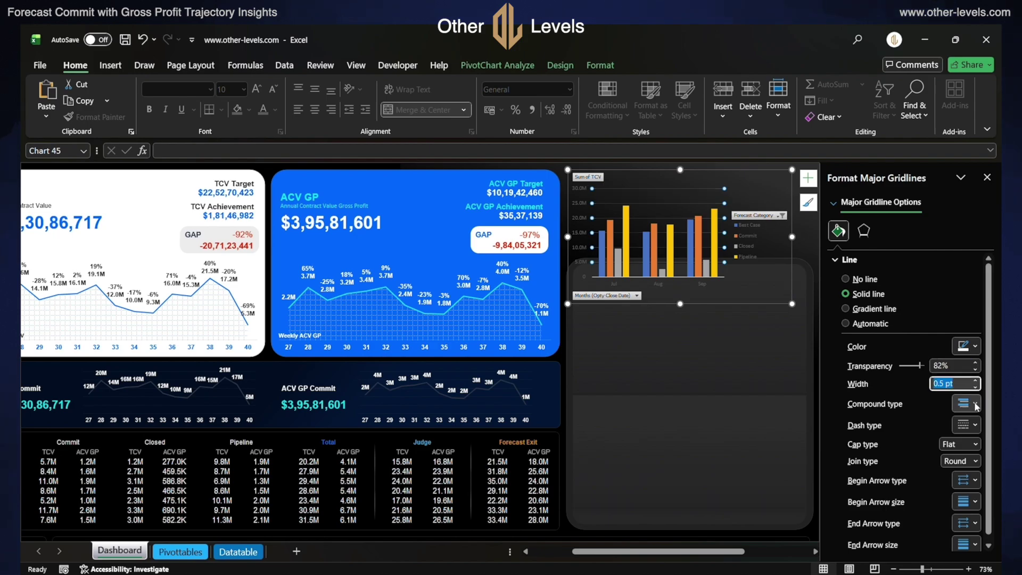
click(974, 426)
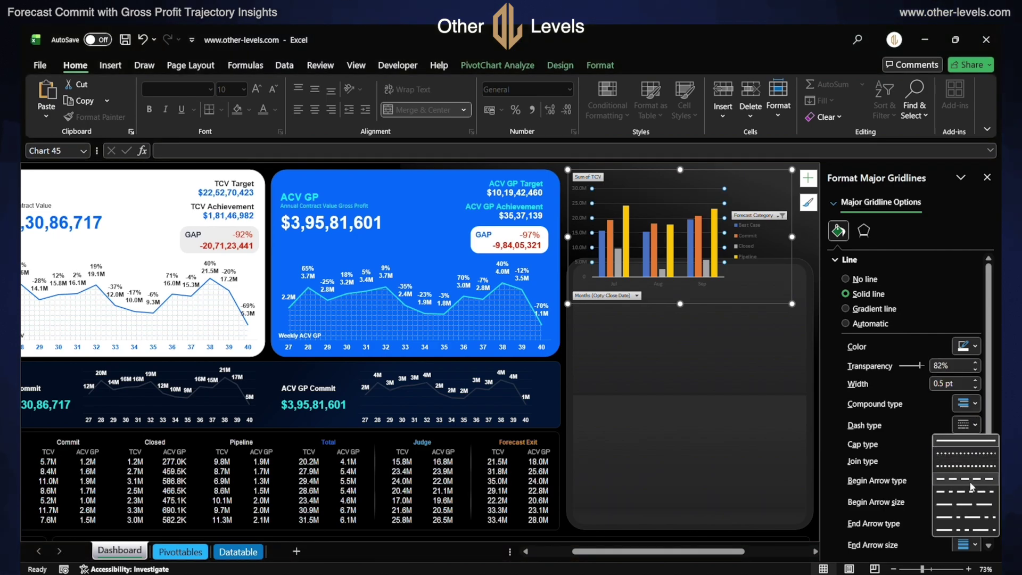
click(969, 482)
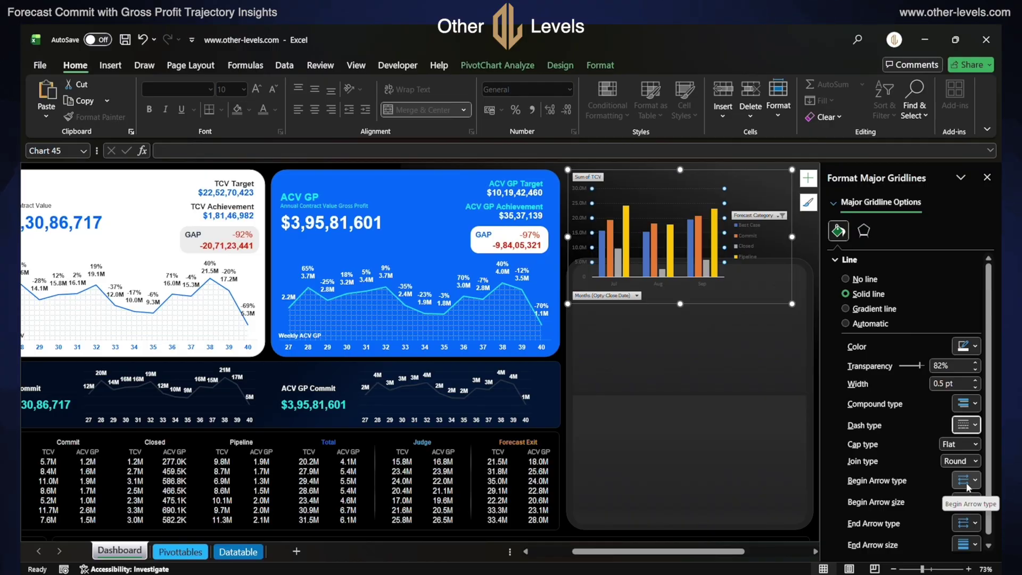
- Place the monthly chart's legend at the bottom and hide all of the chart's field buttons
click(778, 247)
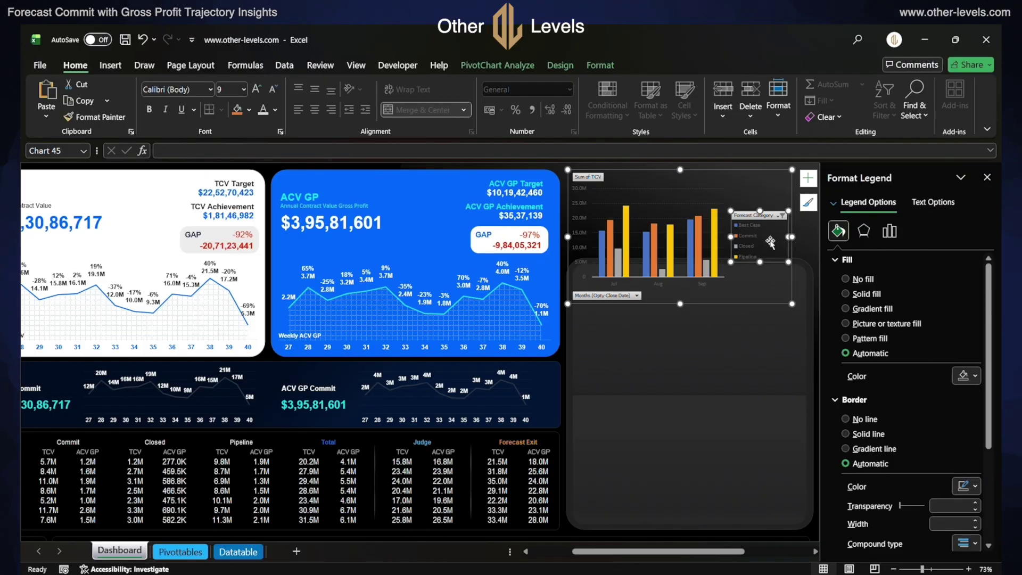
click(896, 238)
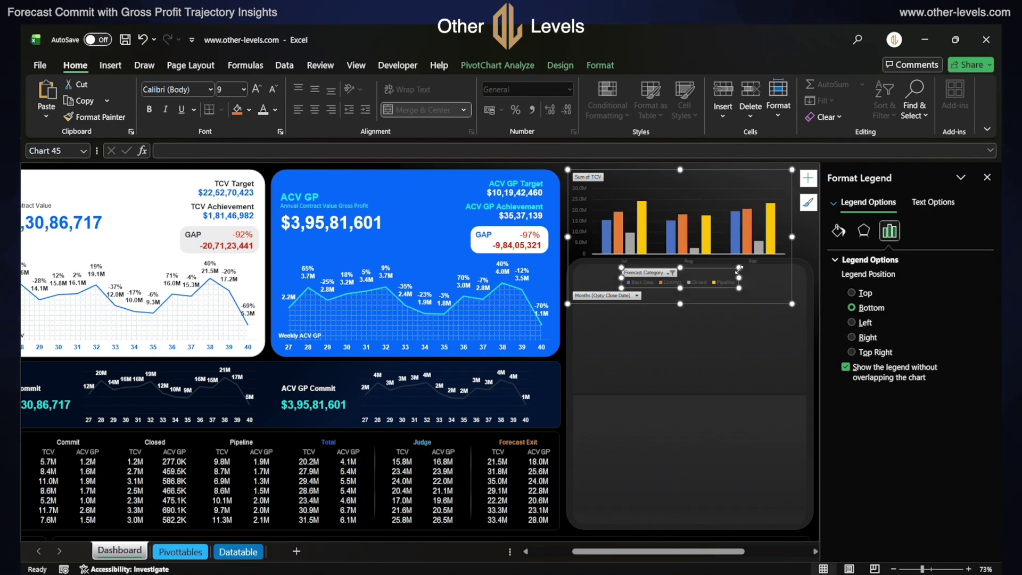
click(599, 183)
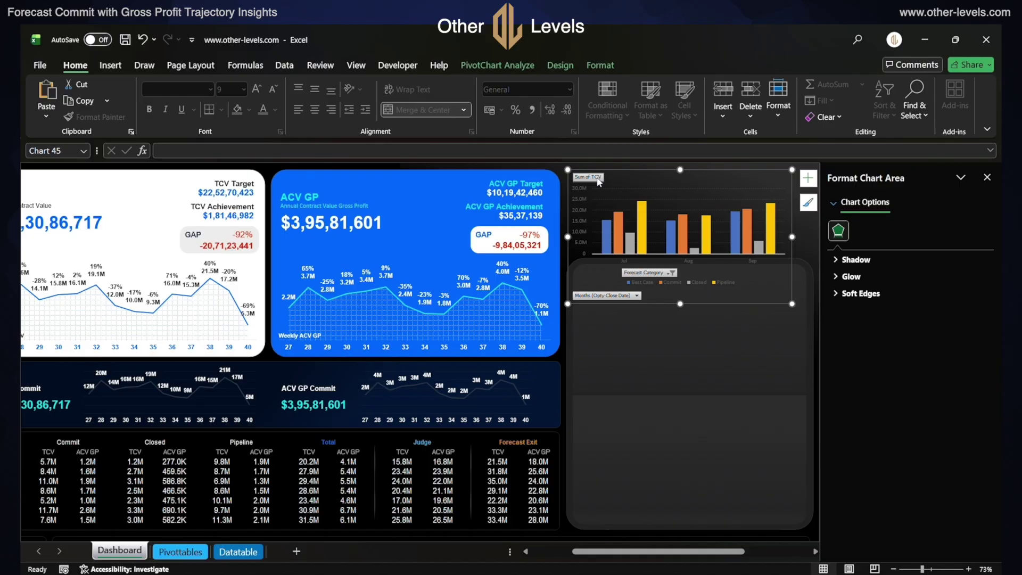
click(498, 66)
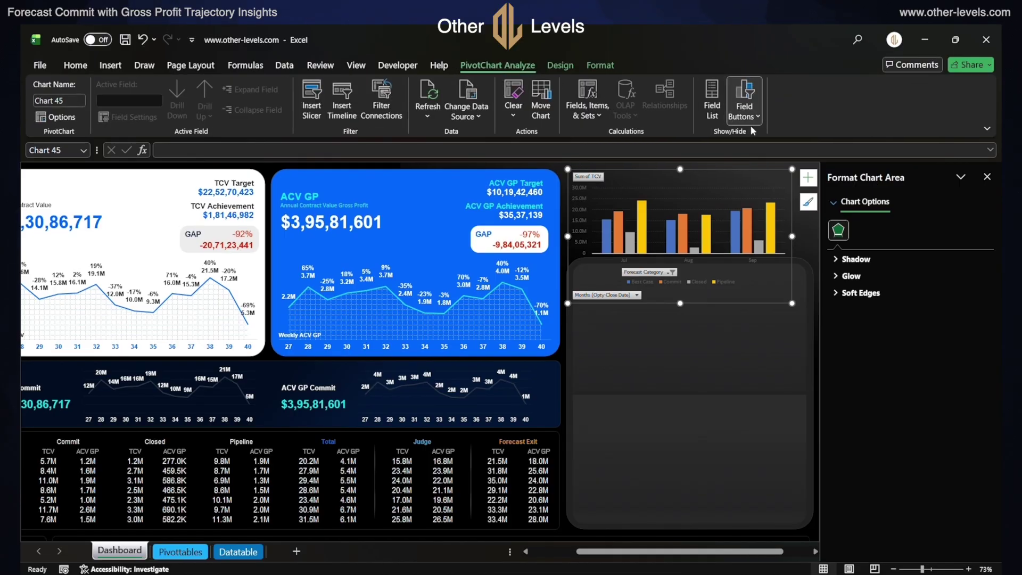
click(746, 112)
click(767, 230)
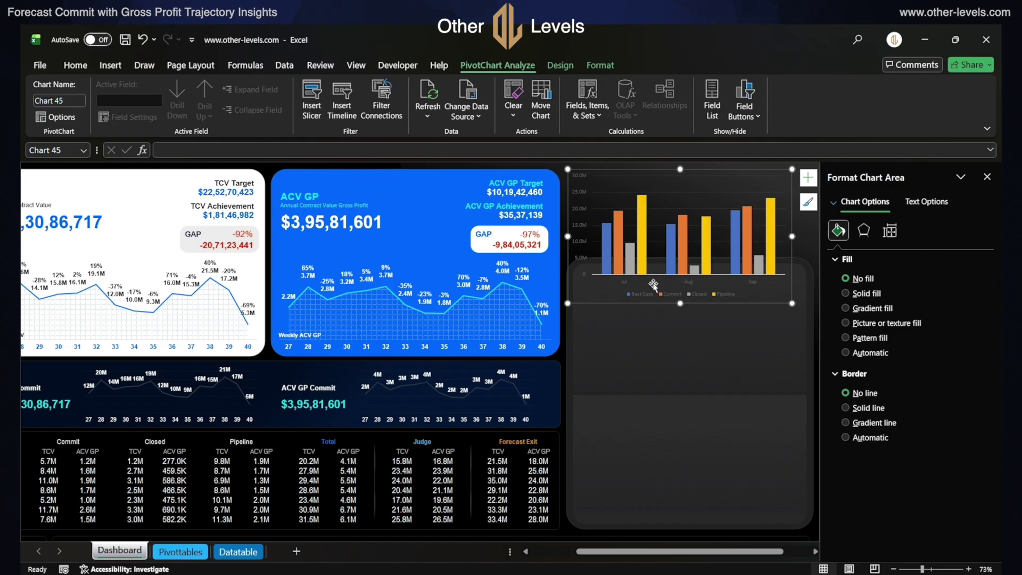
- Fill the monthly chart's Best Case columns with solid white and the Commit columns with bright blue
click(608, 266)
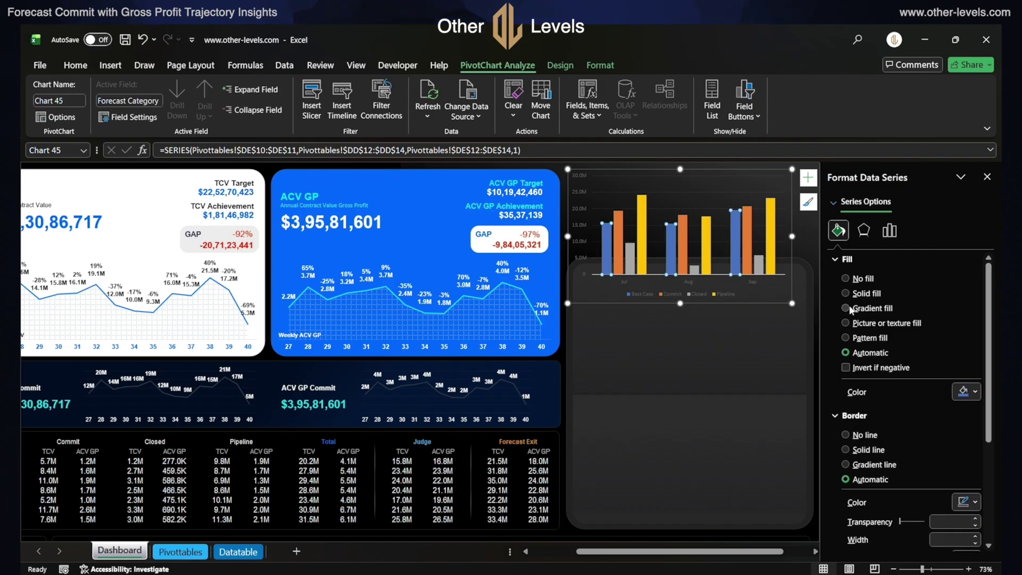
click(865, 293)
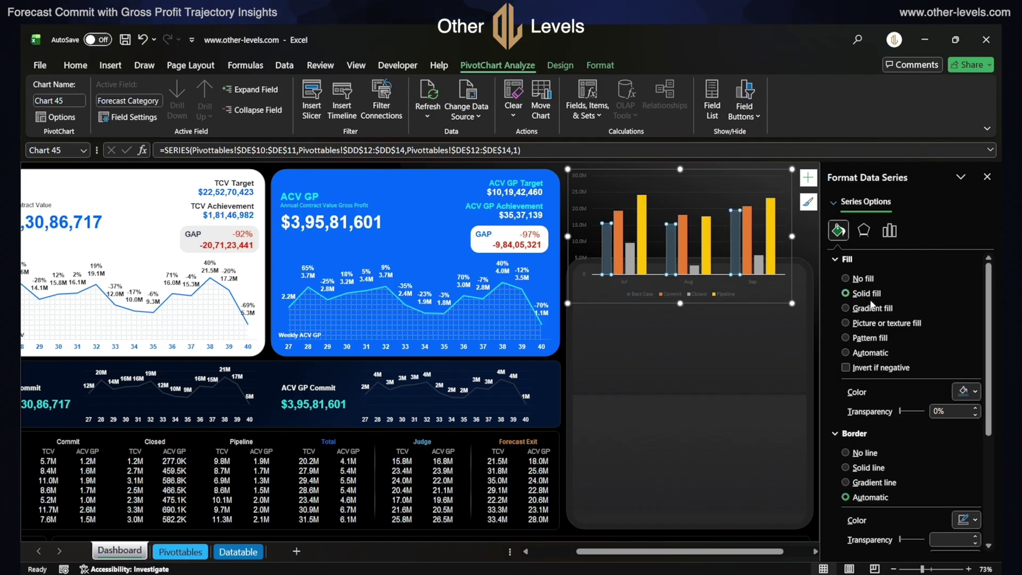
click(972, 393)
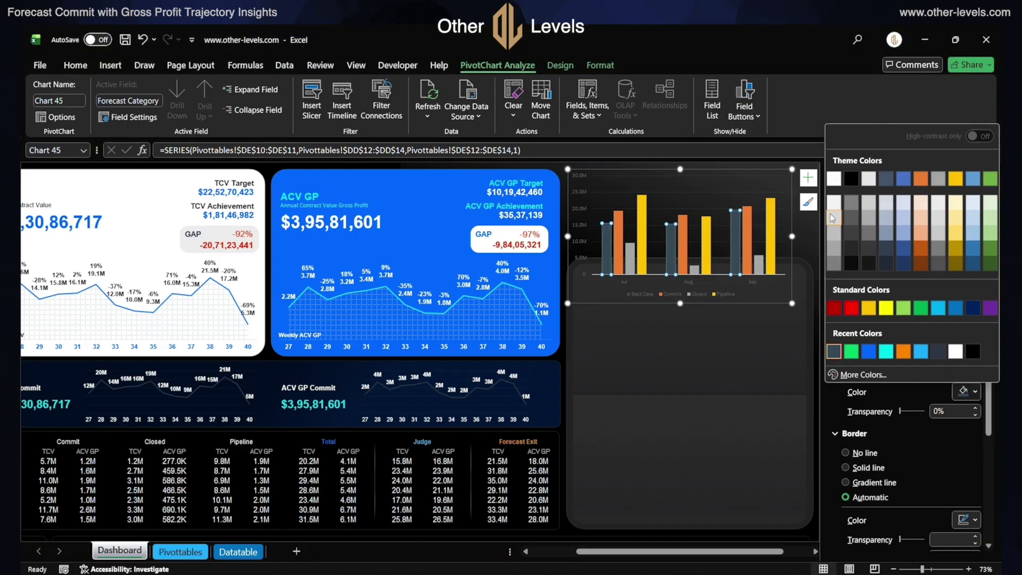
click(834, 180)
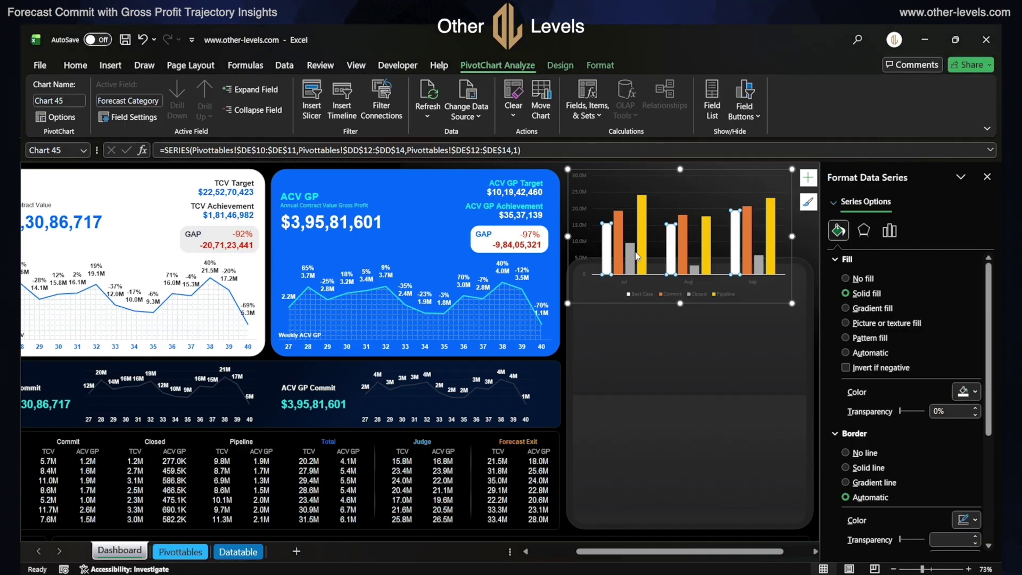
click(620, 255)
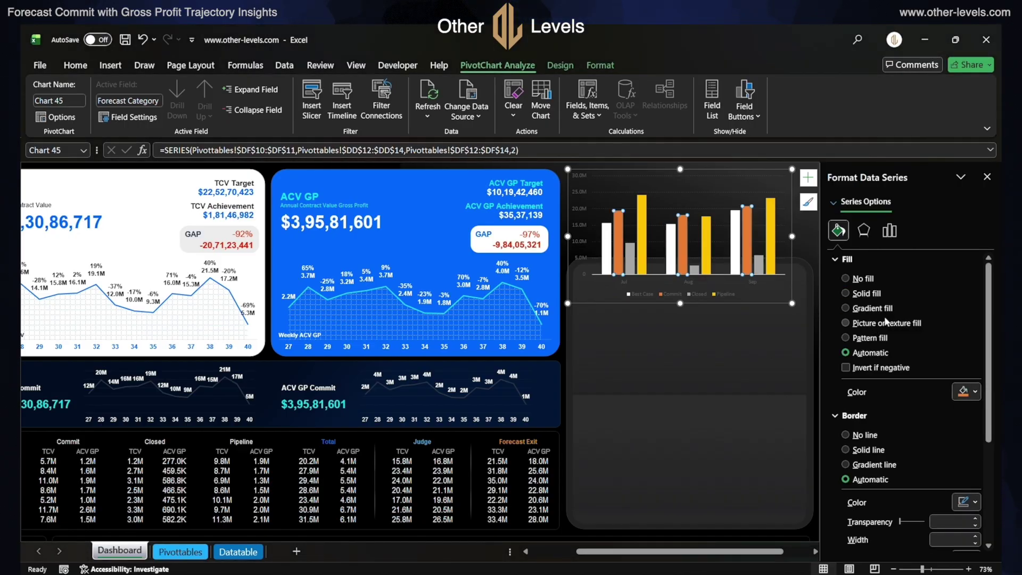
click(975, 393)
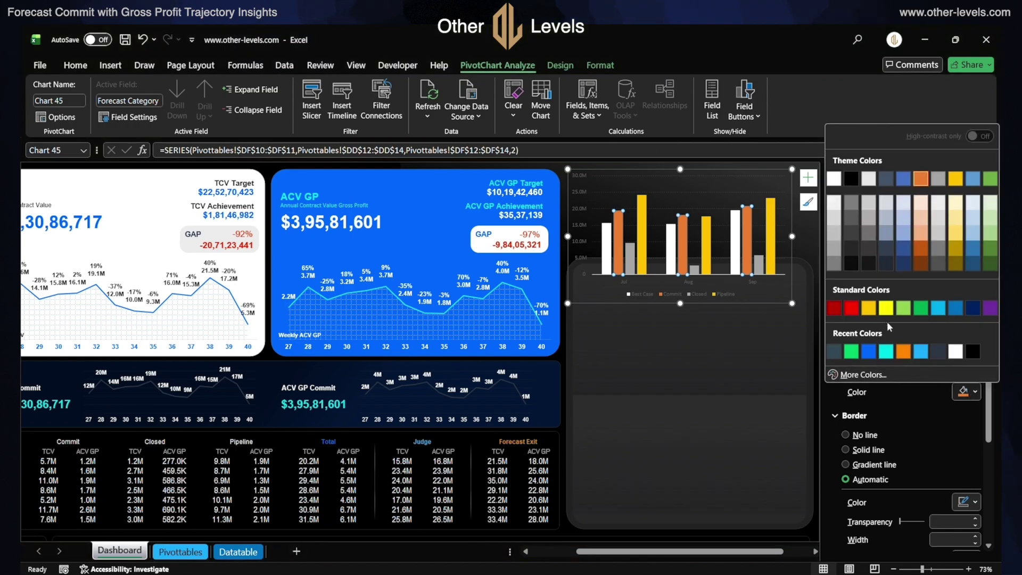
click(869, 351)
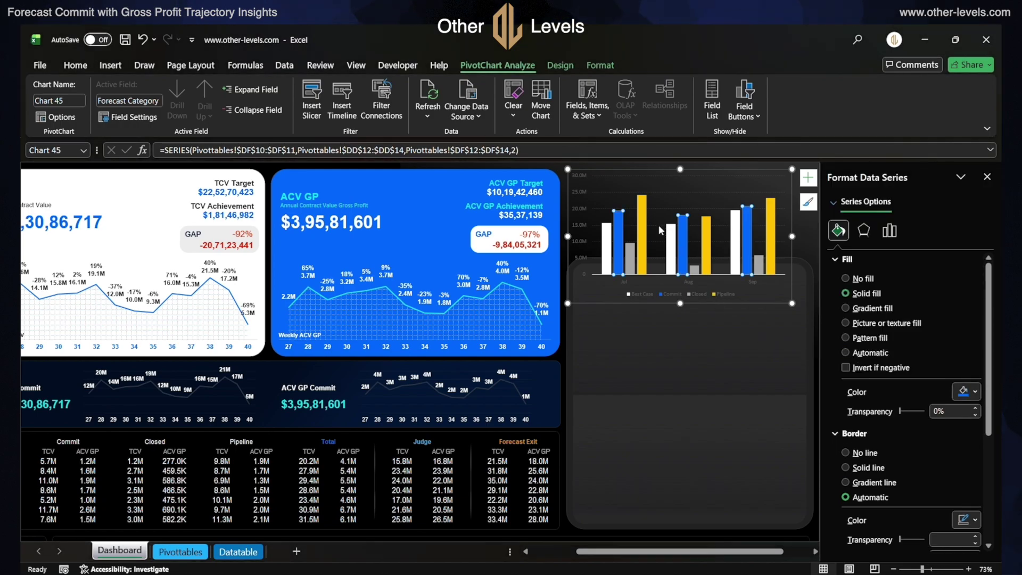
- Fill the monthly chart's Closed columns with bright green and the Pipeline columns with dark blue-gray
click(633, 258)
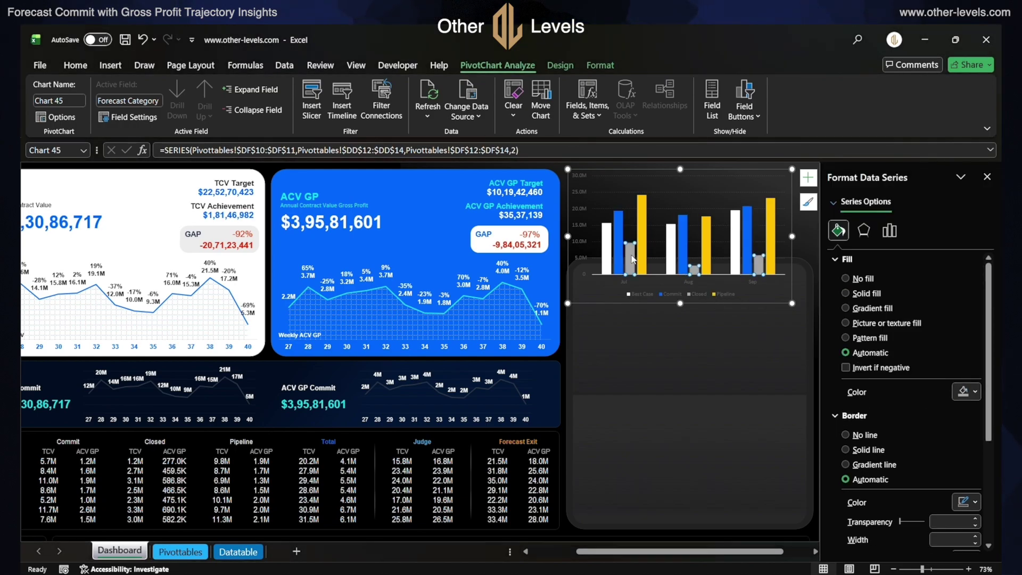
click(963, 394)
click(871, 354)
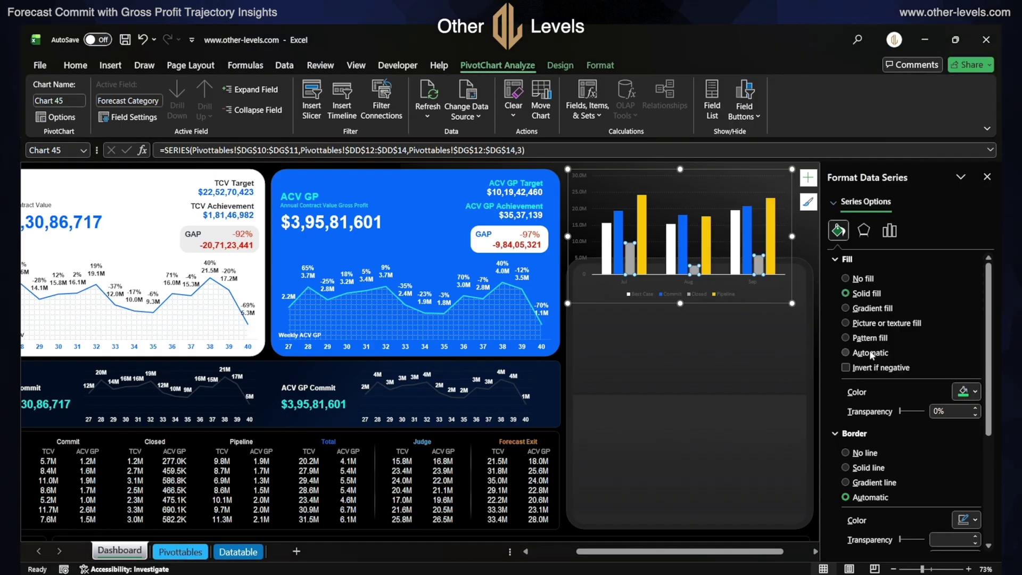
click(871, 354)
click(647, 271)
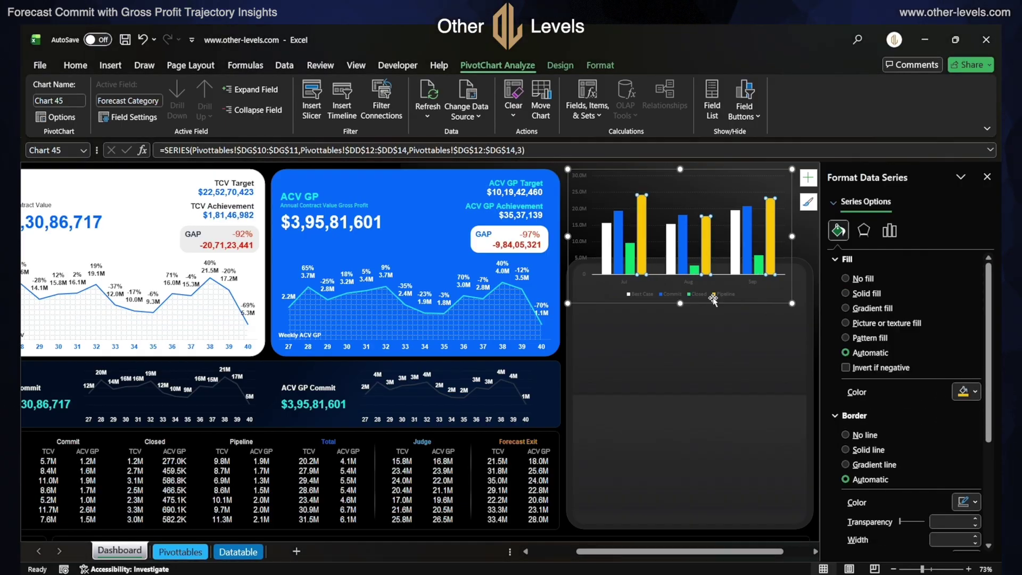
click(963, 392)
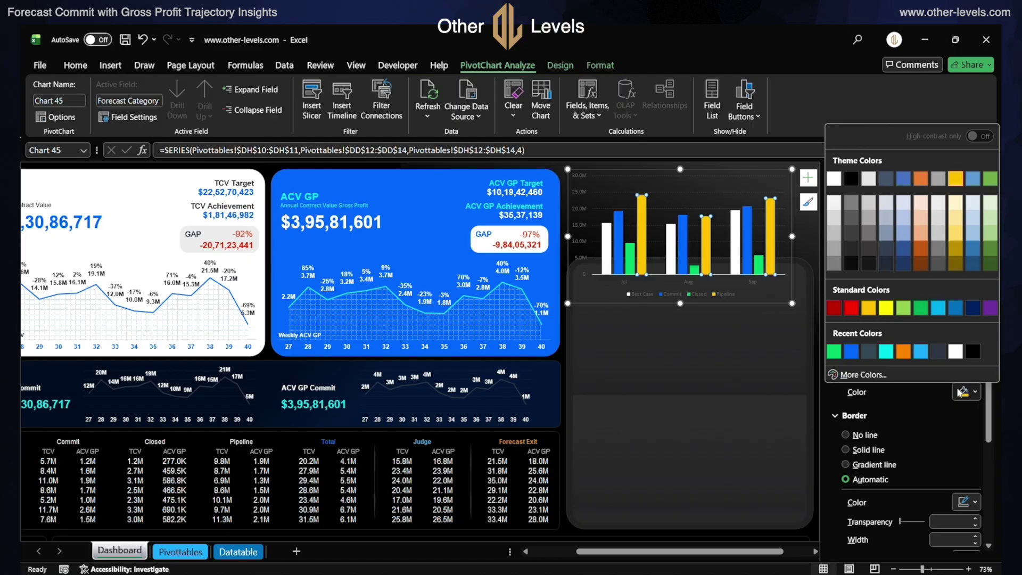
click(871, 353)
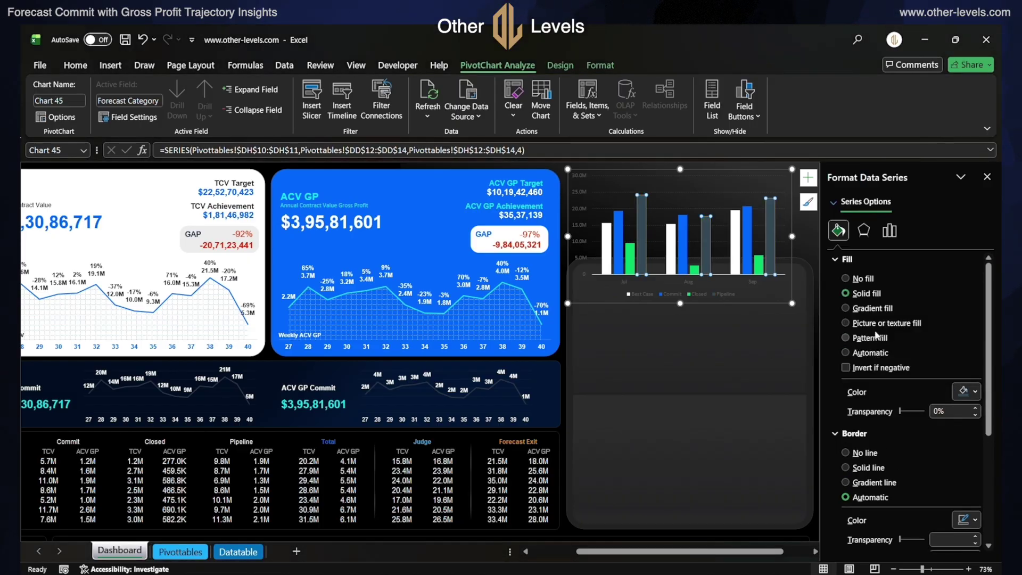
- Set the column series overlap to 60% and the gap width to 100%
click(890, 230)
click(958, 323)
key(BackSpace)
text(60)
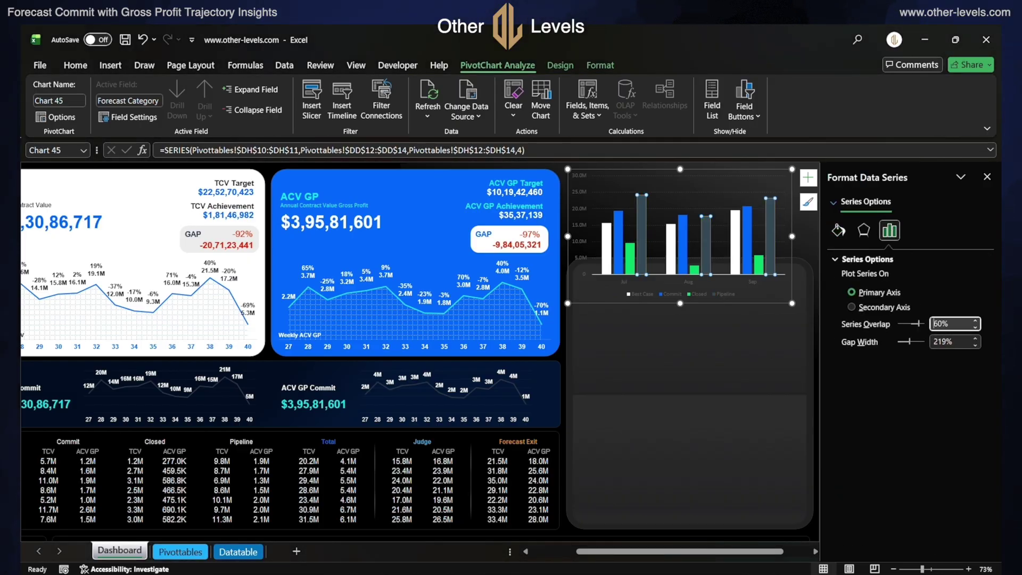
key(Tab)
key(BackSpace)
text(100)
key(Return)
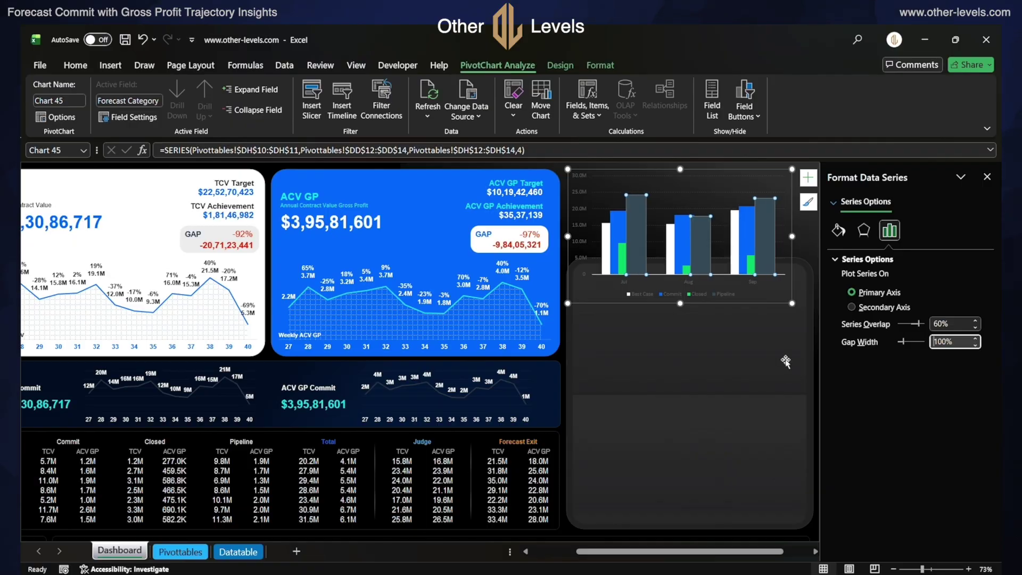
- Format the chart's month axis labels in bold white Arial
click(692, 286)
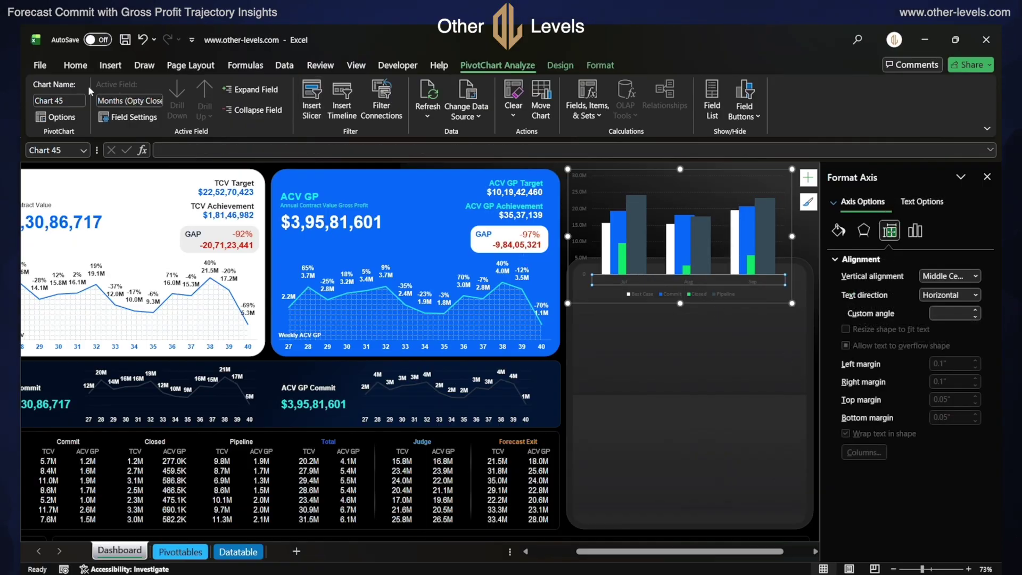
click(69, 69)
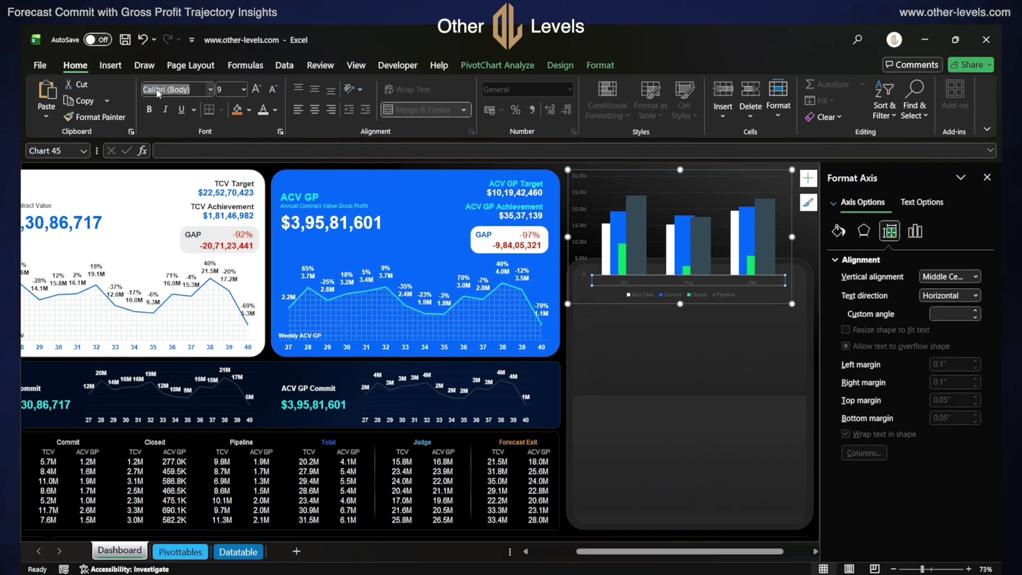
text(Arial)
key(Return)
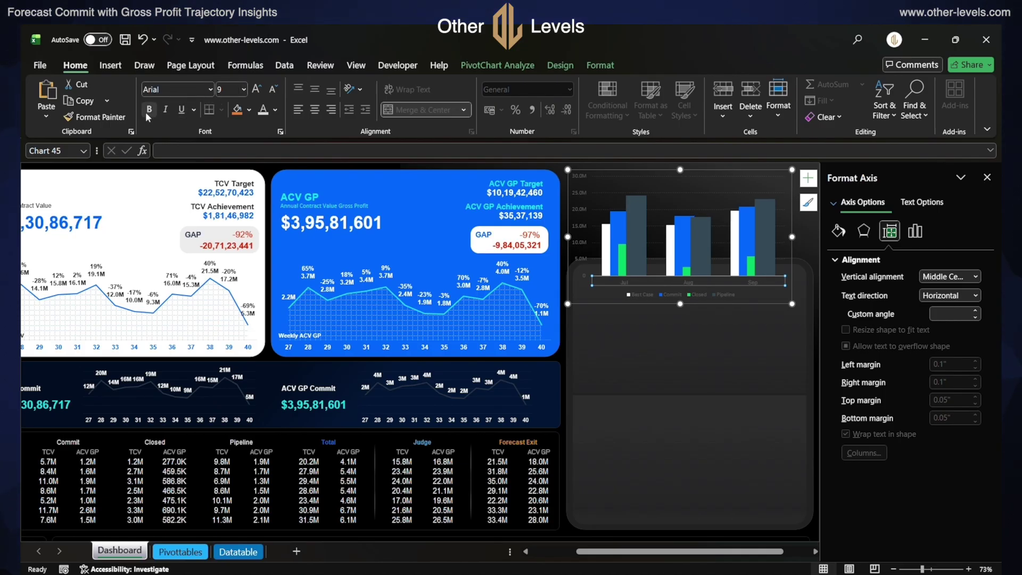
click(274, 110)
click(266, 192)
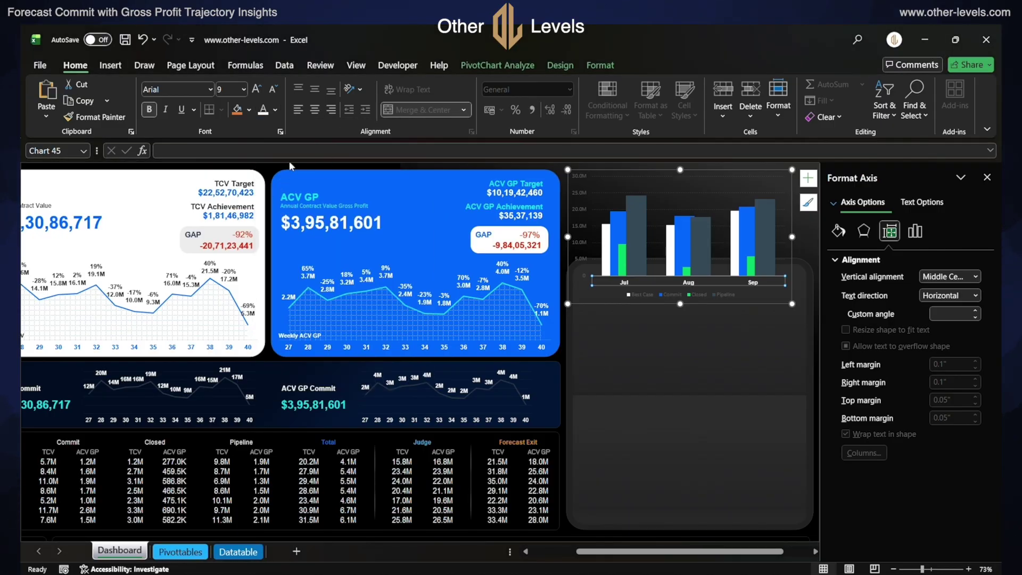
- Format the chart's vertical value axis labels in white Arial
click(580, 219)
click(580, 207)
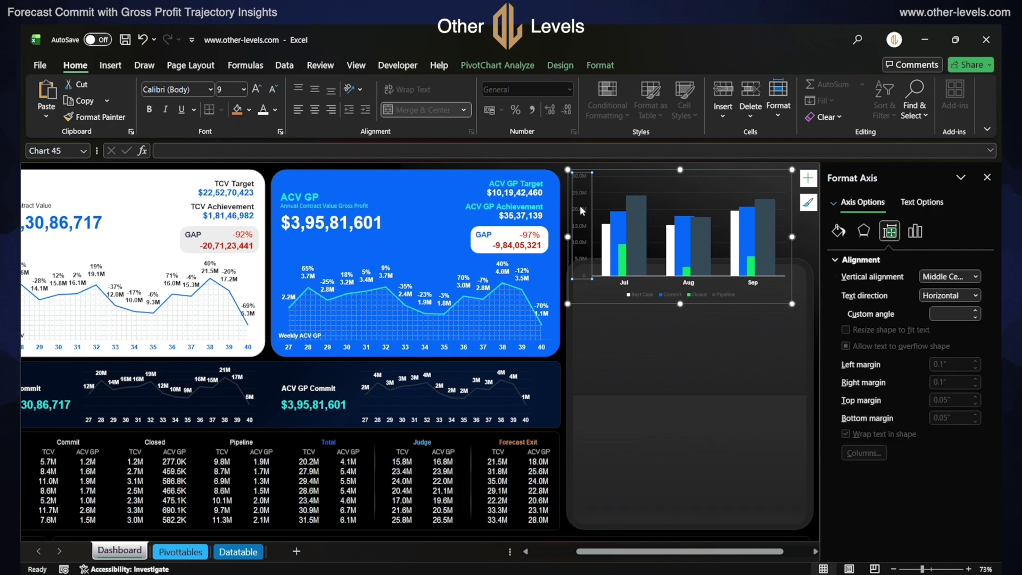
click(179, 90)
text(Arial)
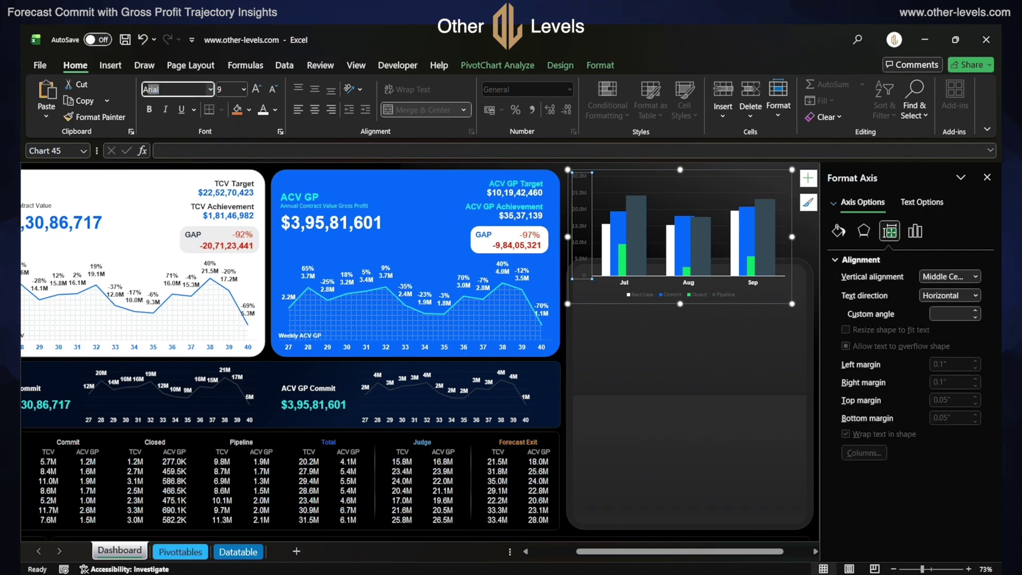
key(Return)
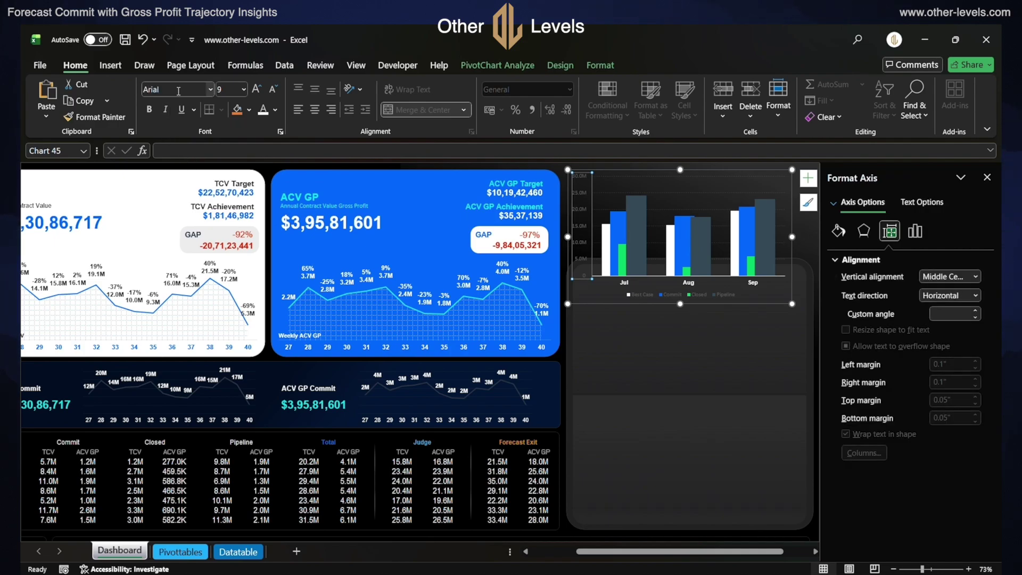
click(230, 90)
click(275, 110)
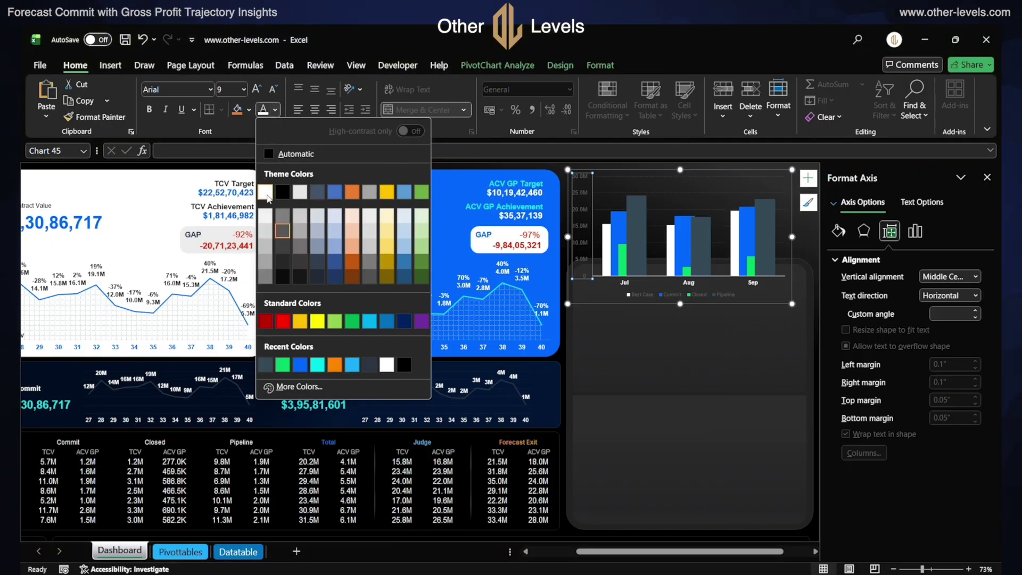
click(266, 193)
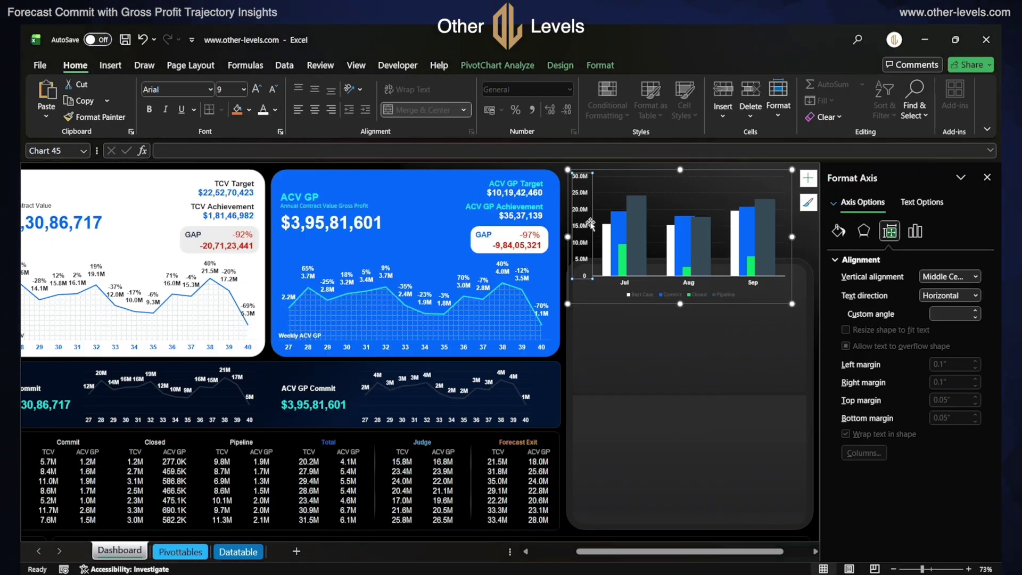
- Apply the custom number format [>=1000000]0,,"M";[>=1000]0,"K";0 to the chart's vertical axis
click(914, 231)
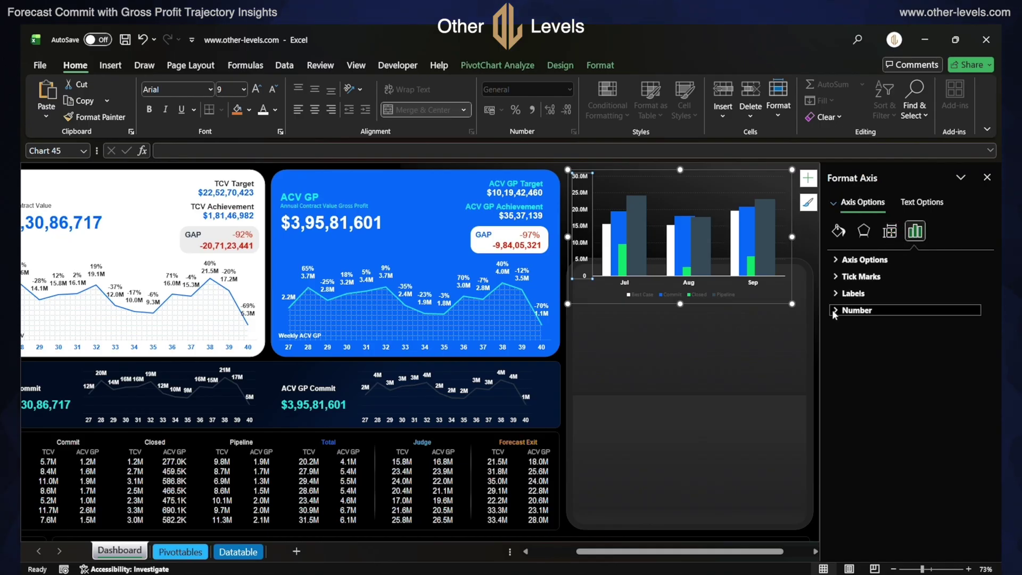
click(844, 310)
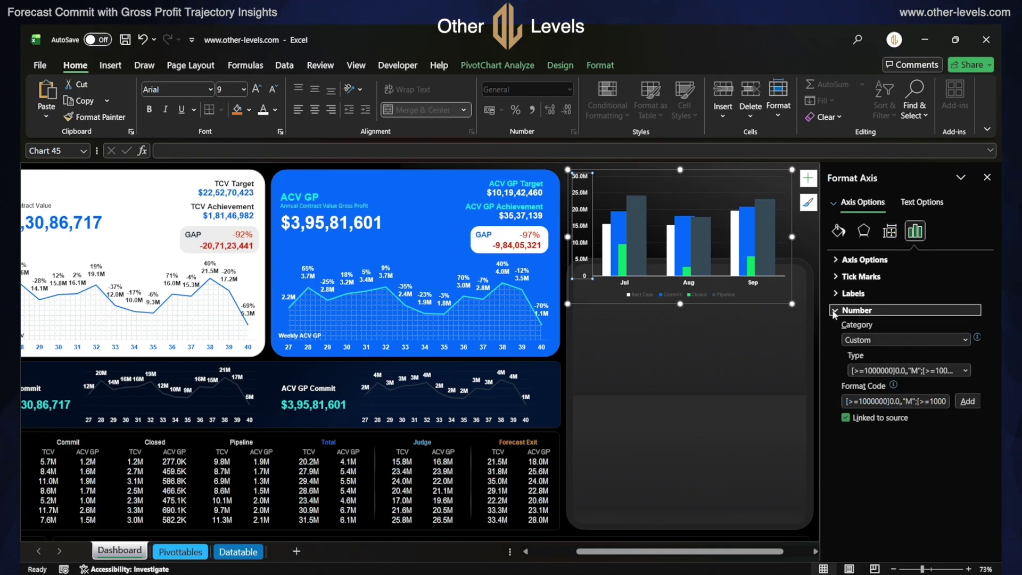
click(965, 370)
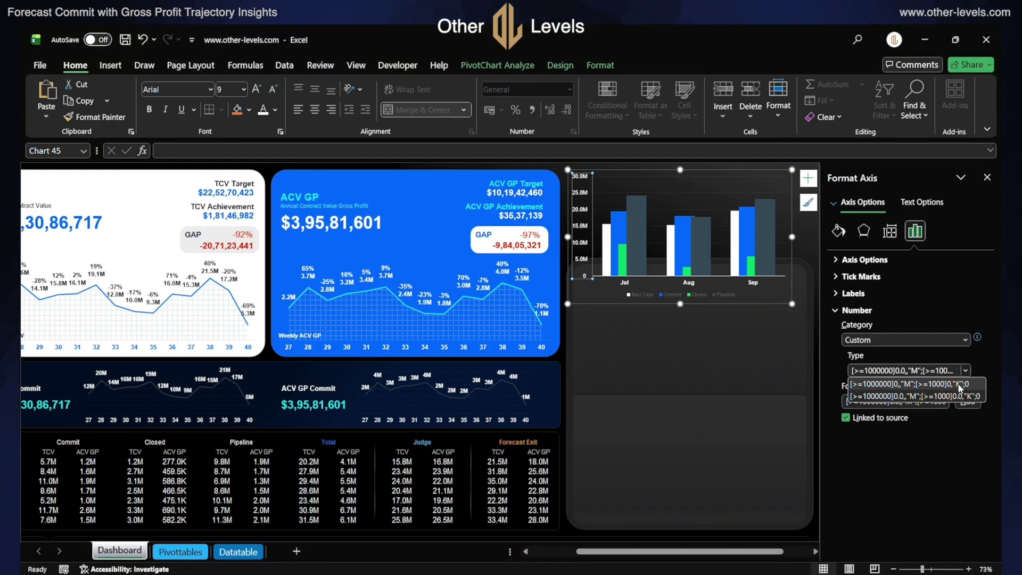
click(959, 384)
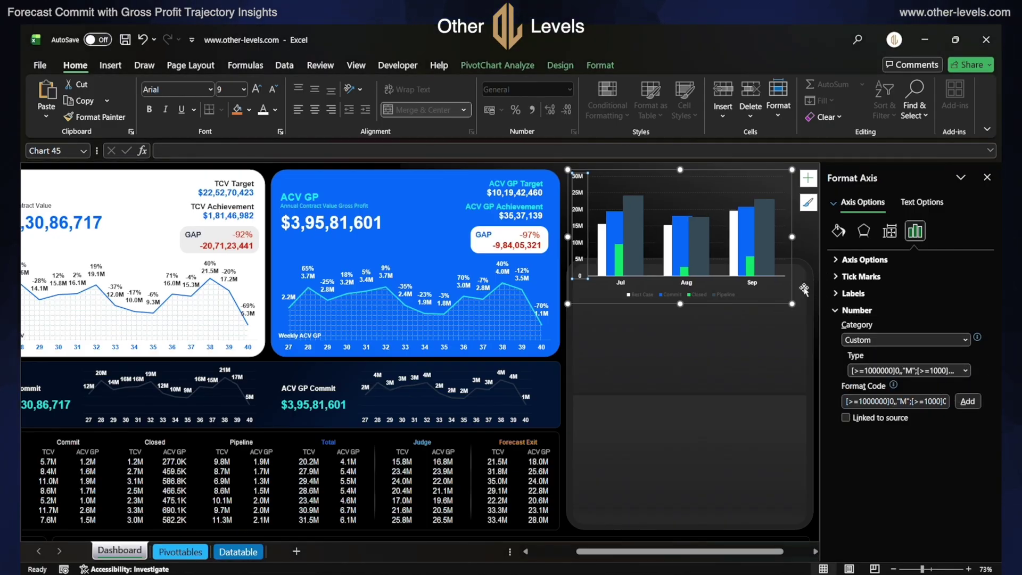
- Shrink the monthly chart to fit above the empty panel and place a copy of the ACV GP Target text box at its upper-right
click(790, 301)
drag(766, 271, 746, 258)
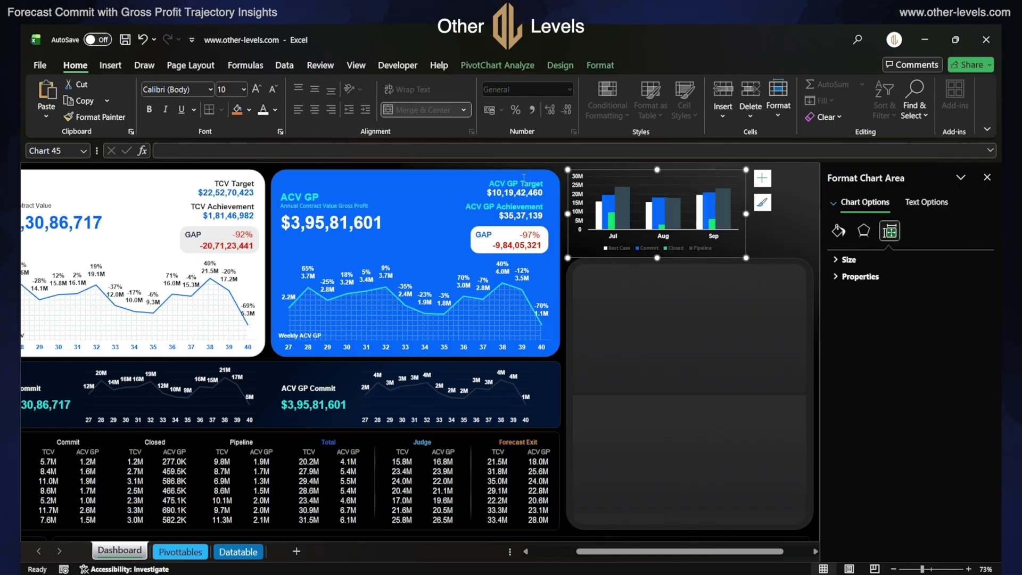
click(524, 184)
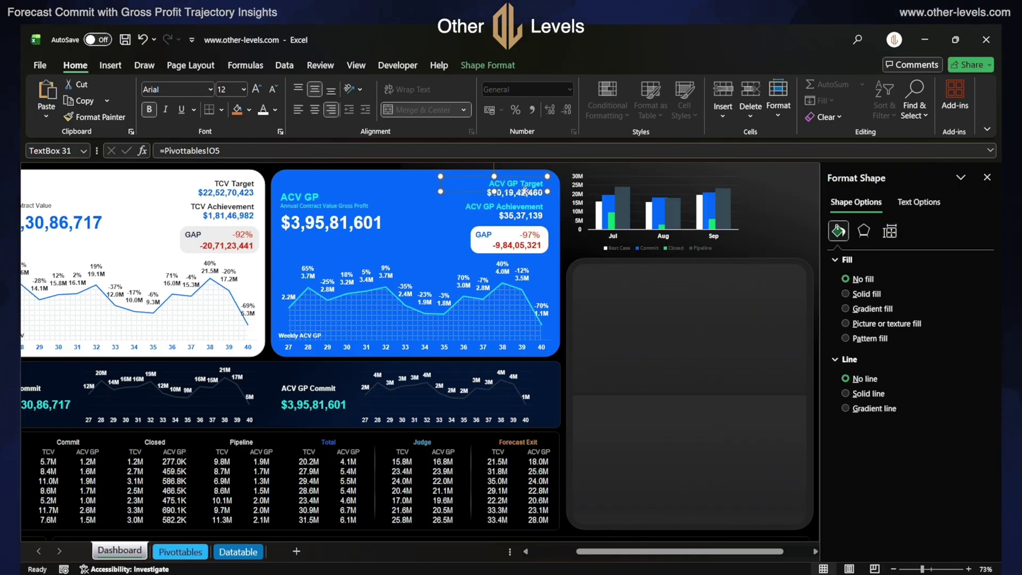
drag(524, 191, 786, 191)
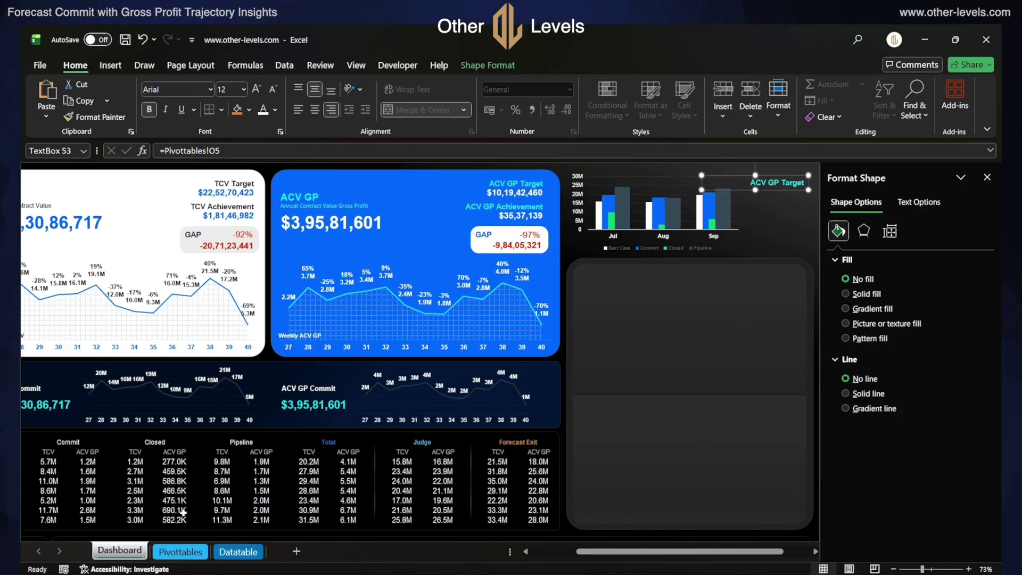
- Link the copied ACV GP Target text box beside the monthly chart to the Amber ratio cell, Pivottables!DP16
click(180, 551)
scroll(669, 404, right, 8)
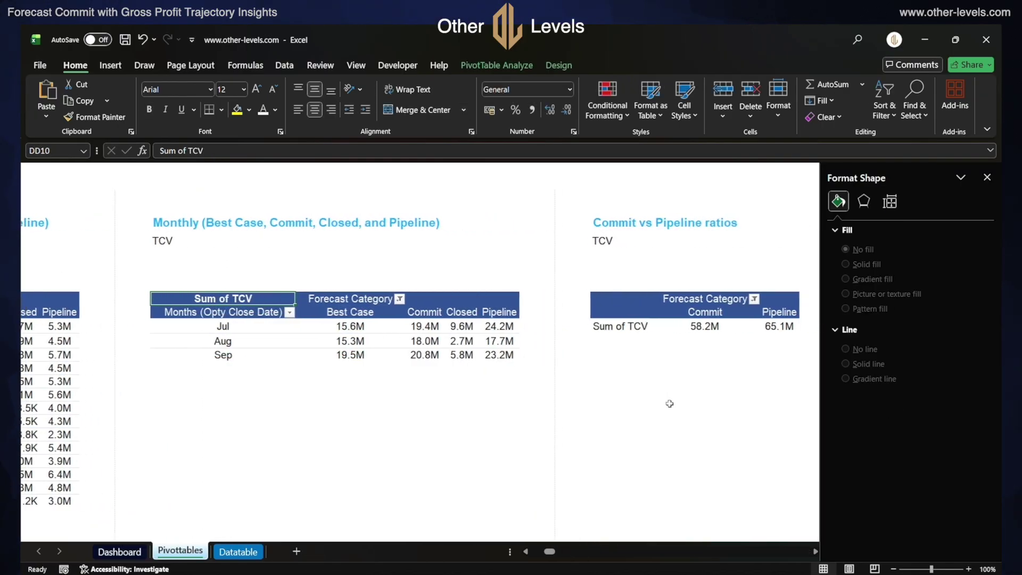
click(645, 372)
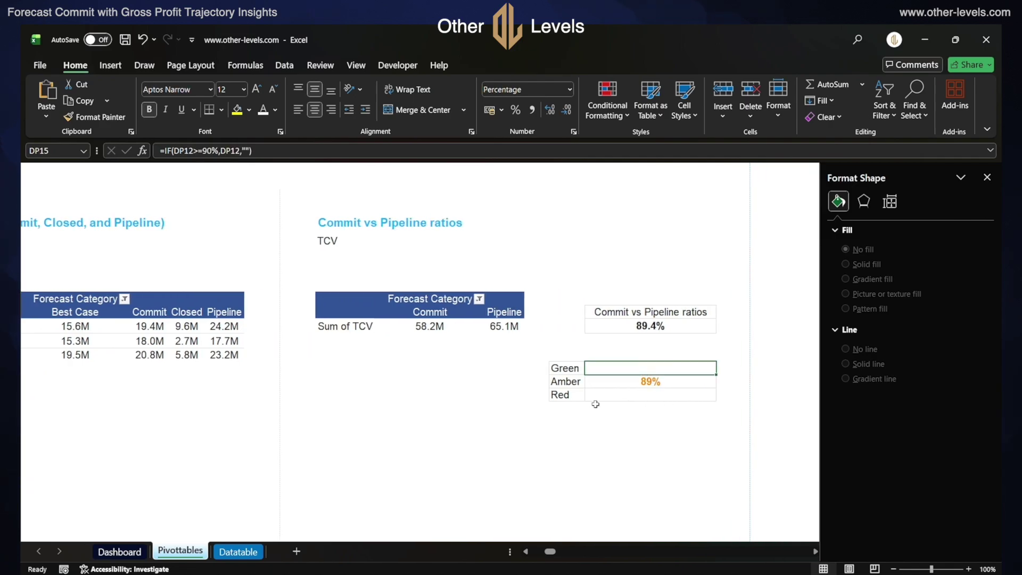
click(126, 552)
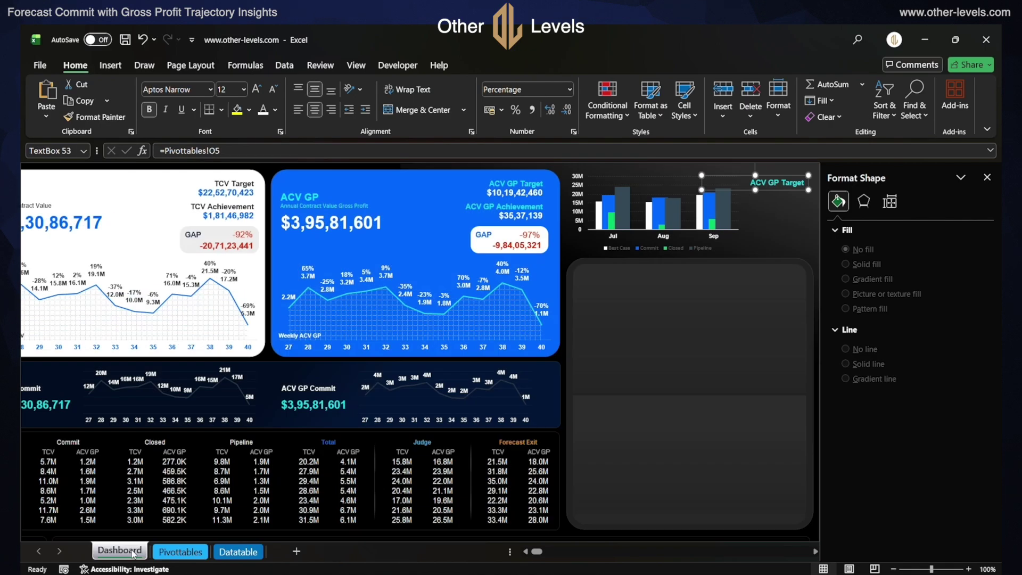
click(242, 152)
drag(220, 151, 162, 152)
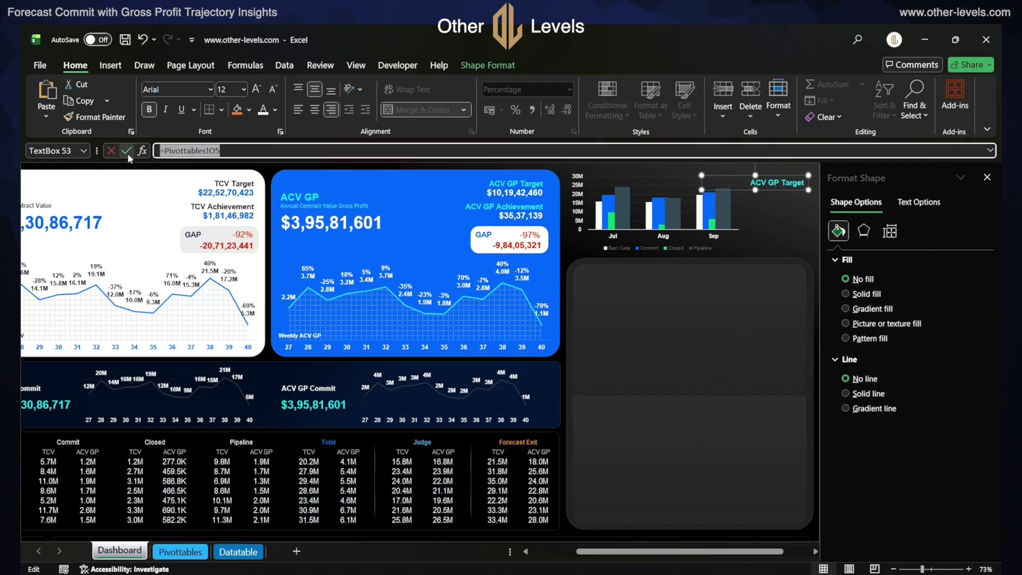
key(BackSpace)
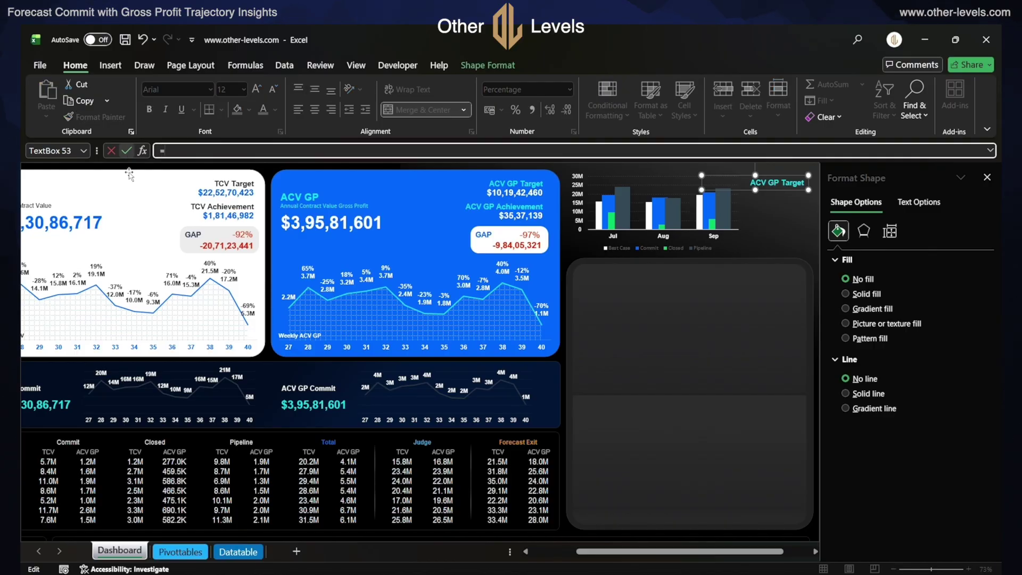
click(193, 552)
click(642, 379)
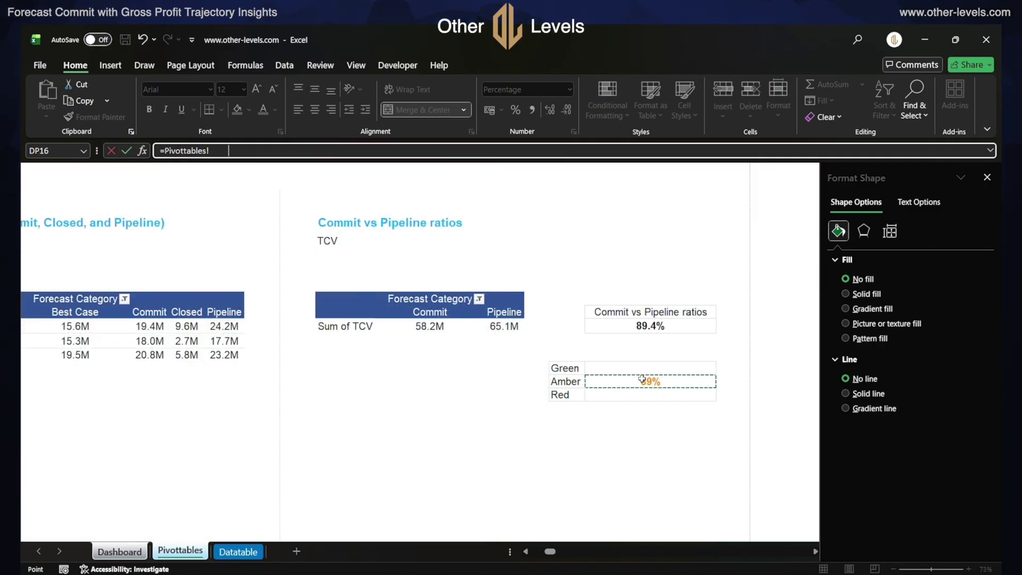
key(Return)
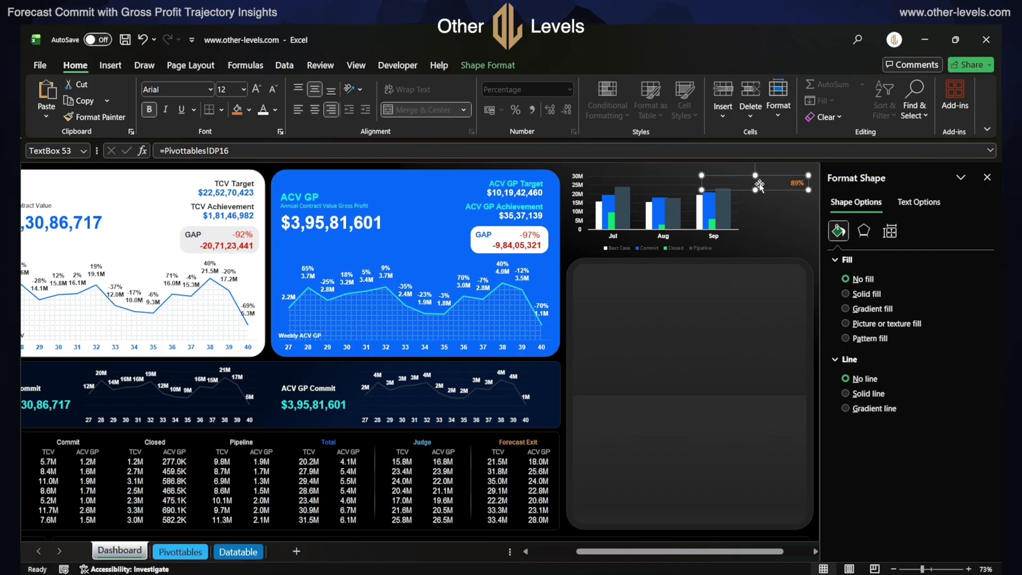
- Make the linked ratio text box narrower and taller, and set its text to size 36, centred
drag(702, 190, 749, 209)
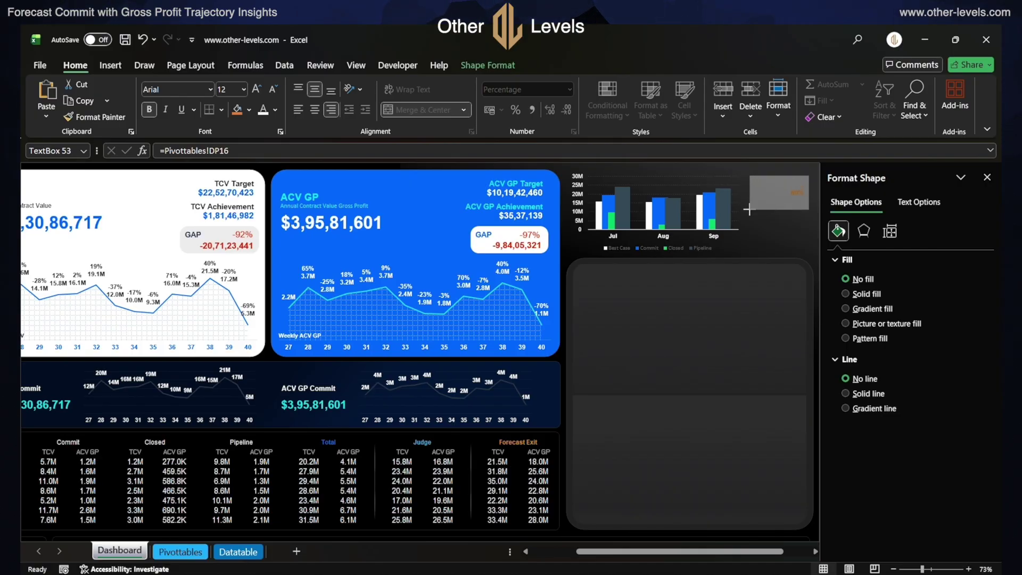
click(227, 90)
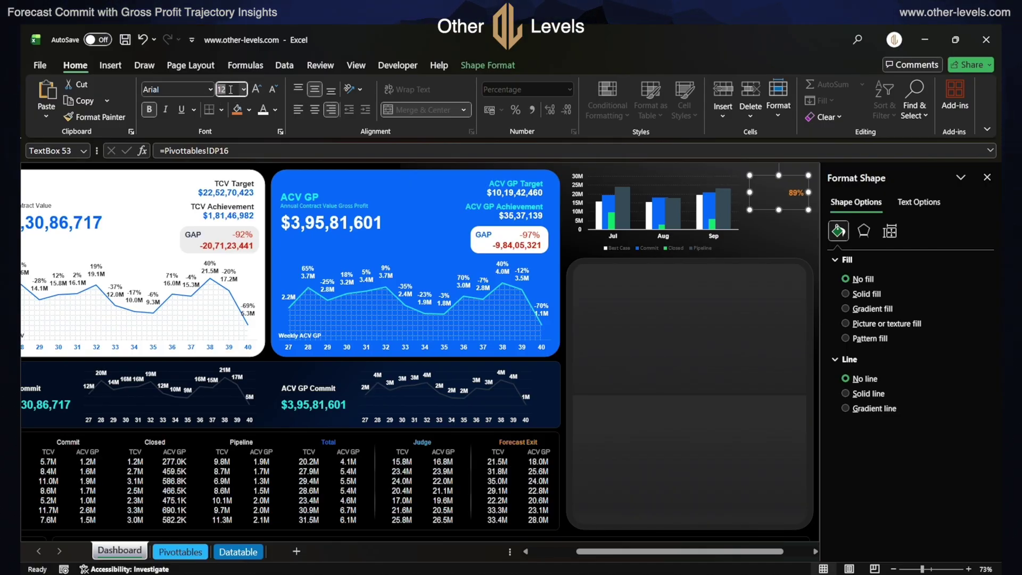
text(36)
key(Return)
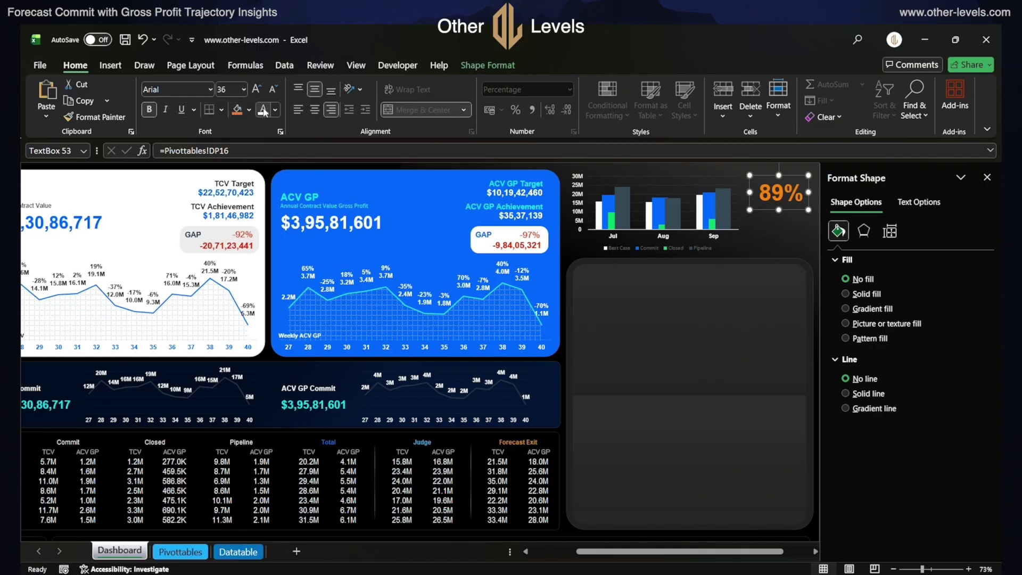
click(316, 110)
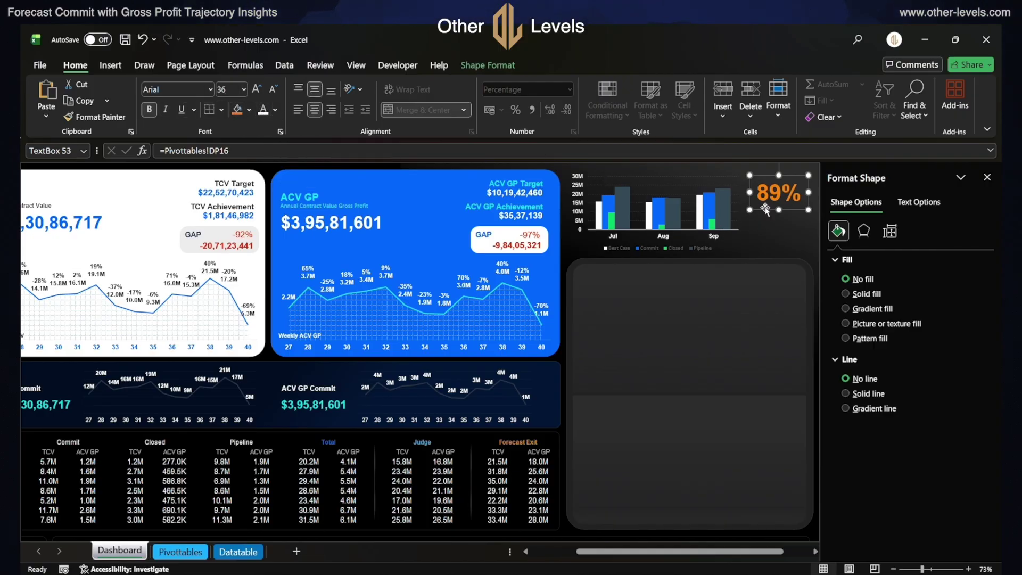
- Duplicate the ratio text box just below itself and link the copy to the Commit vs Pipeline ratios heading, Pivottables!DP11
drag(765, 210, 768, 237)
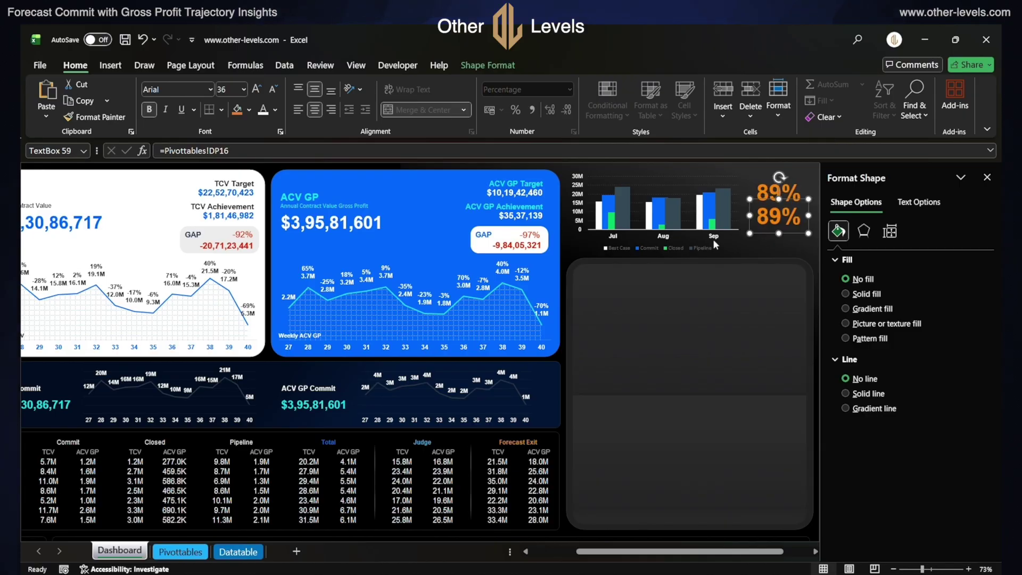
drag(245, 153, 118, 150)
text(=)
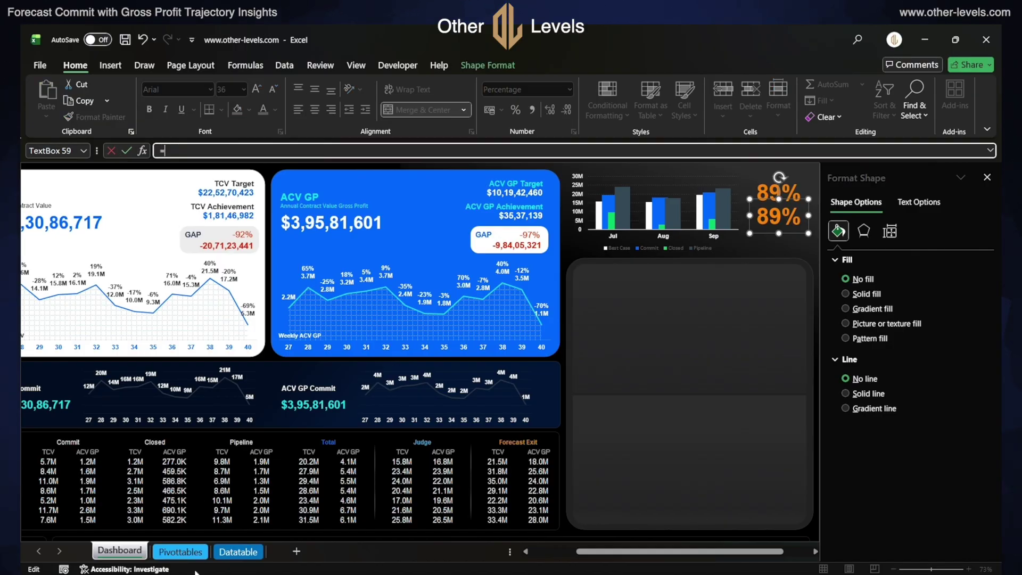
click(181, 551)
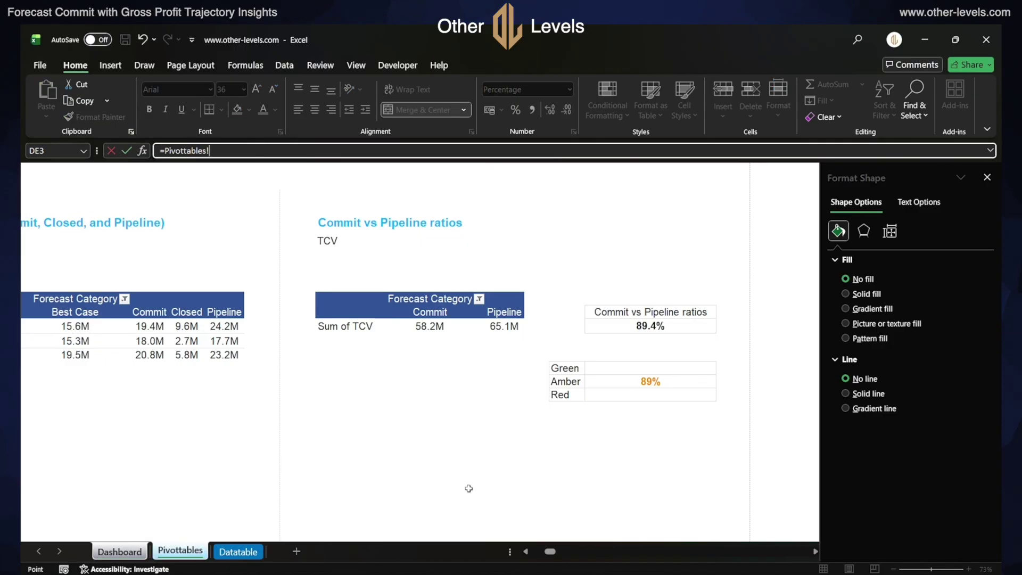
click(664, 315)
key(Return)
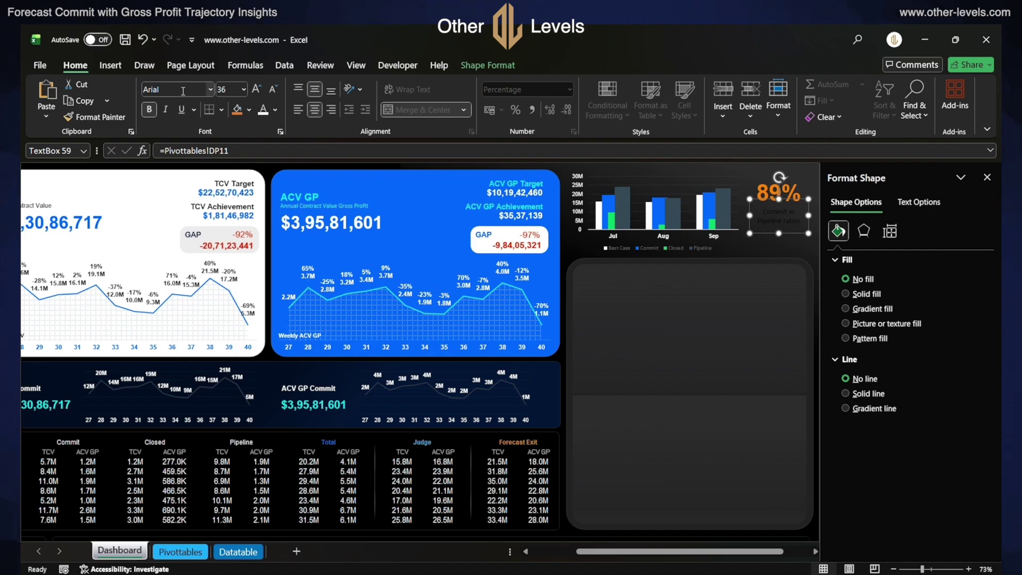
- Format the Commit vs Pipeline ratios label in bold white Arial 11 and place a copy of it over the top of the monthly chart
click(233, 90)
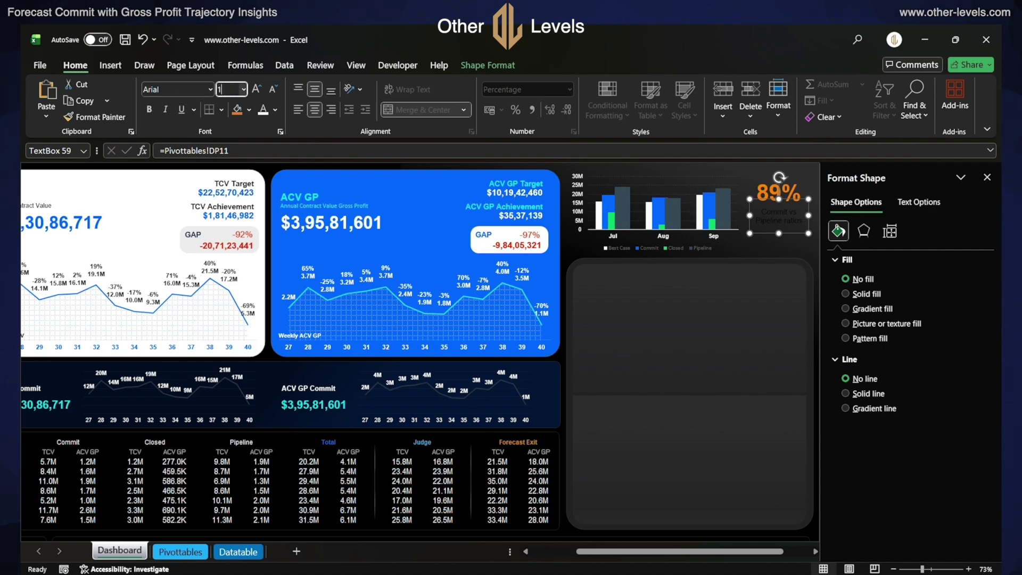
text(11)
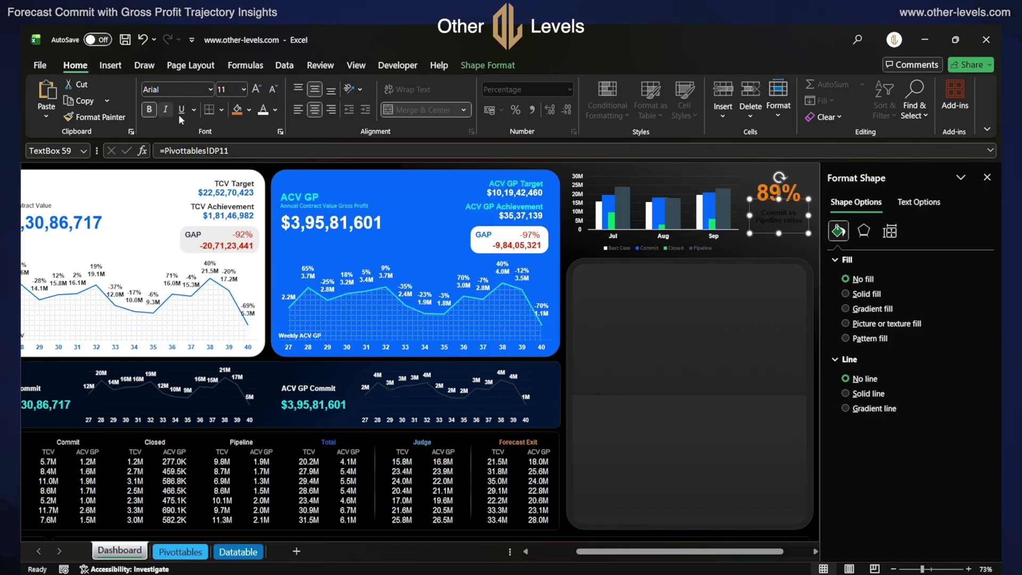
click(275, 110)
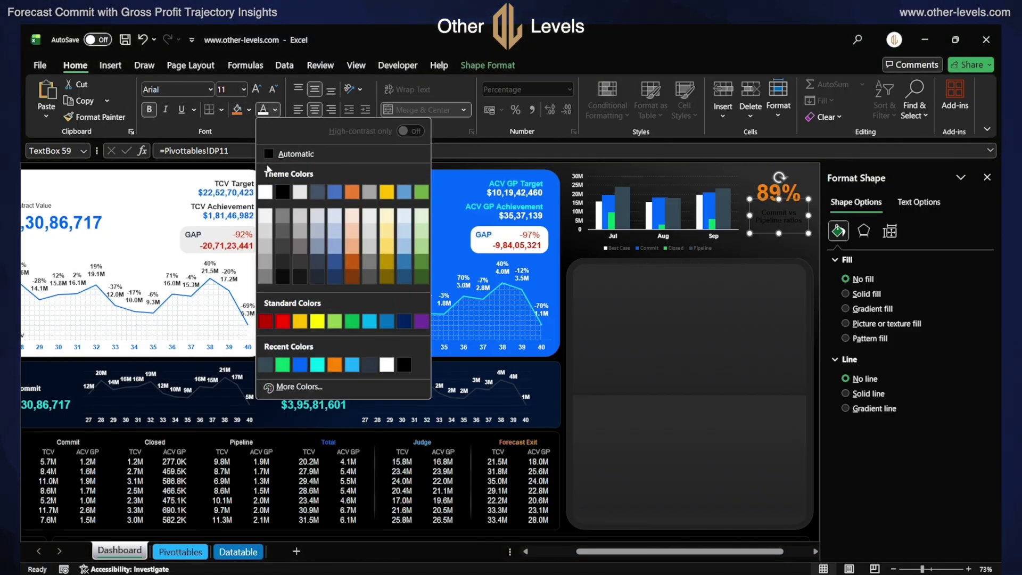
click(265, 187)
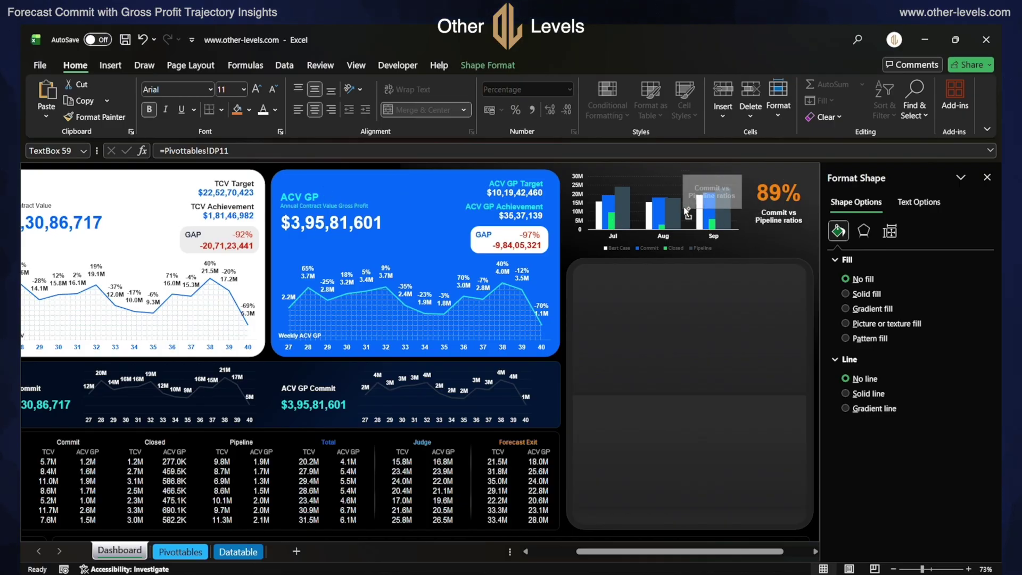
click(697, 175)
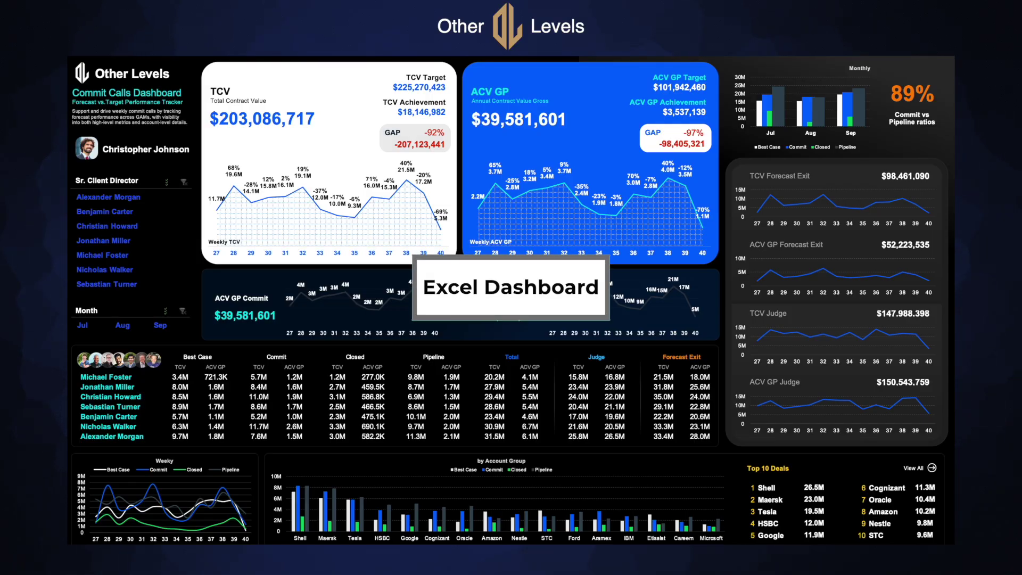
- Examine how the finished dashboard responds to filtering by individual Sr. Client Directors and by month
click(107, 386)
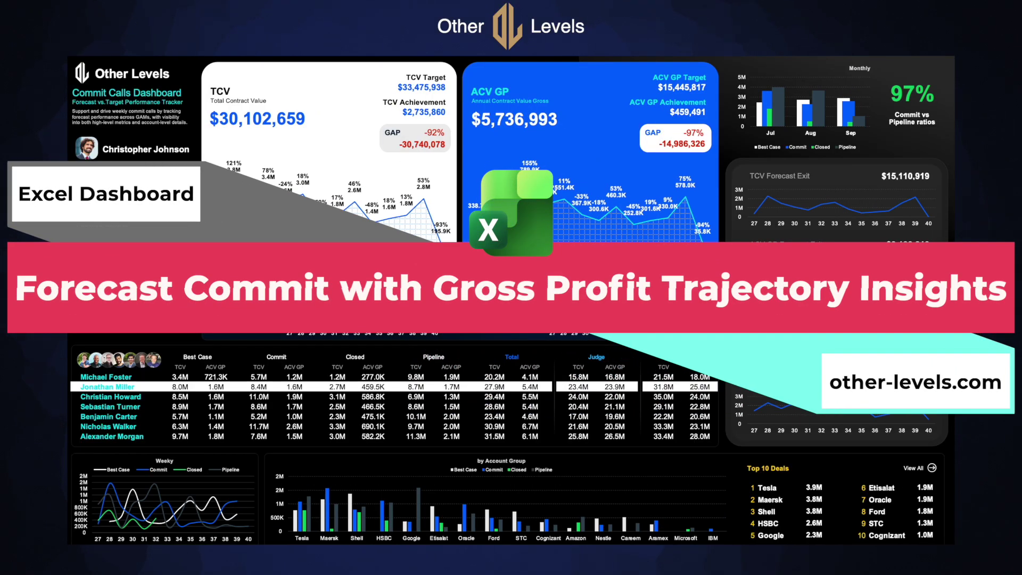
click(102, 226)
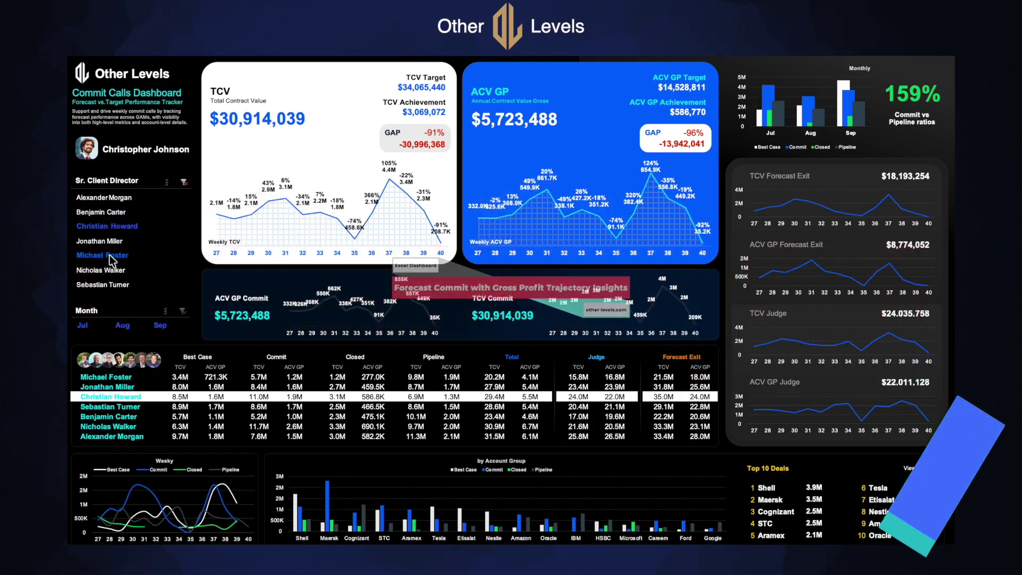
click(110, 254)
click(110, 270)
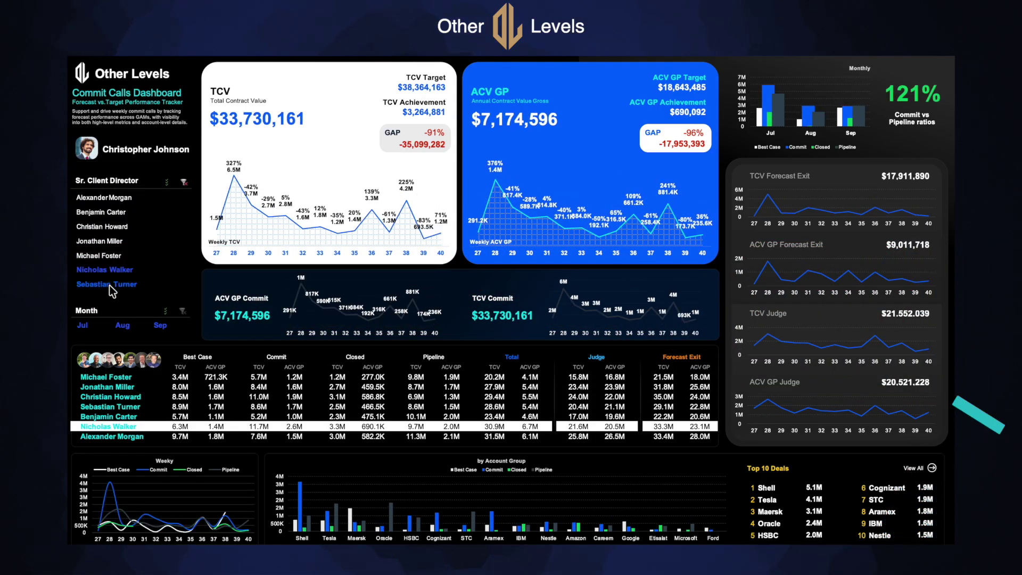
click(109, 285)
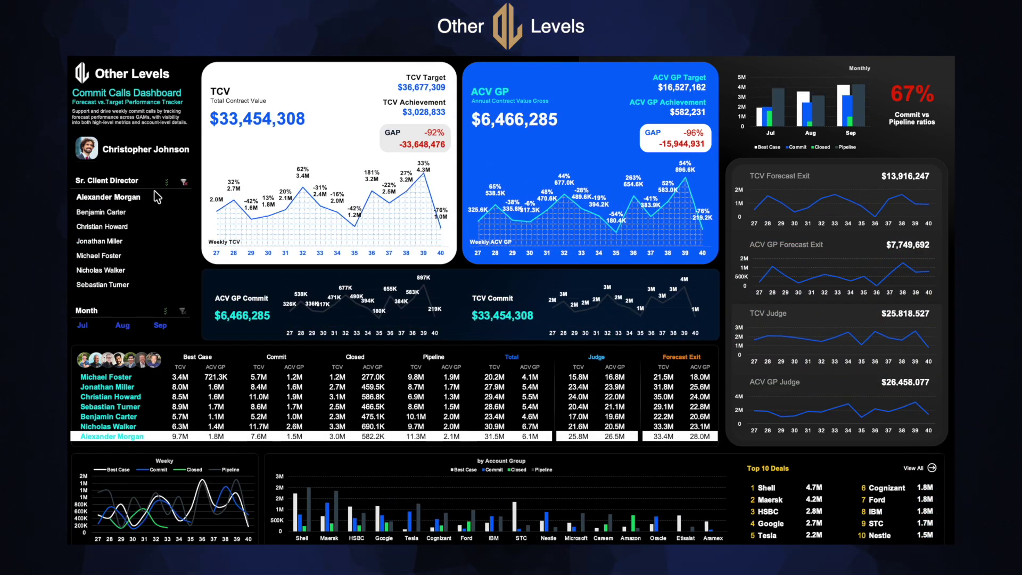
click(183, 181)
click(83, 325)
shift+click(153, 328)
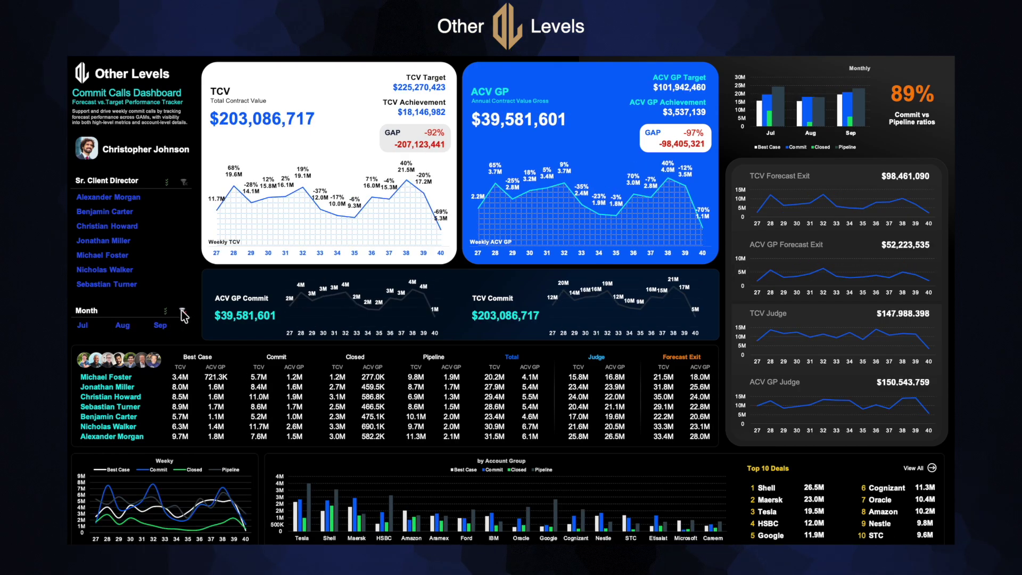